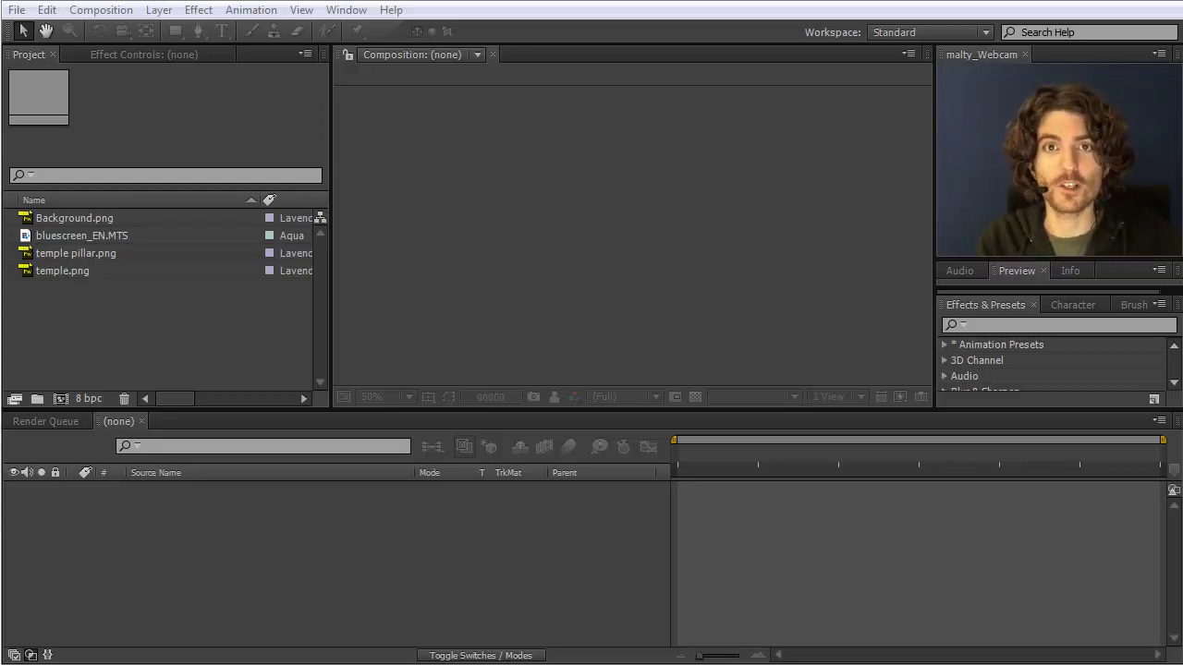
Inspect bluescreen_EN.MTS, Background.png and temple pillar.png in the Project panel, then reselect bluescreen_EN.MTS.
{"action": "left_click", "coordinate": [75, 236]}
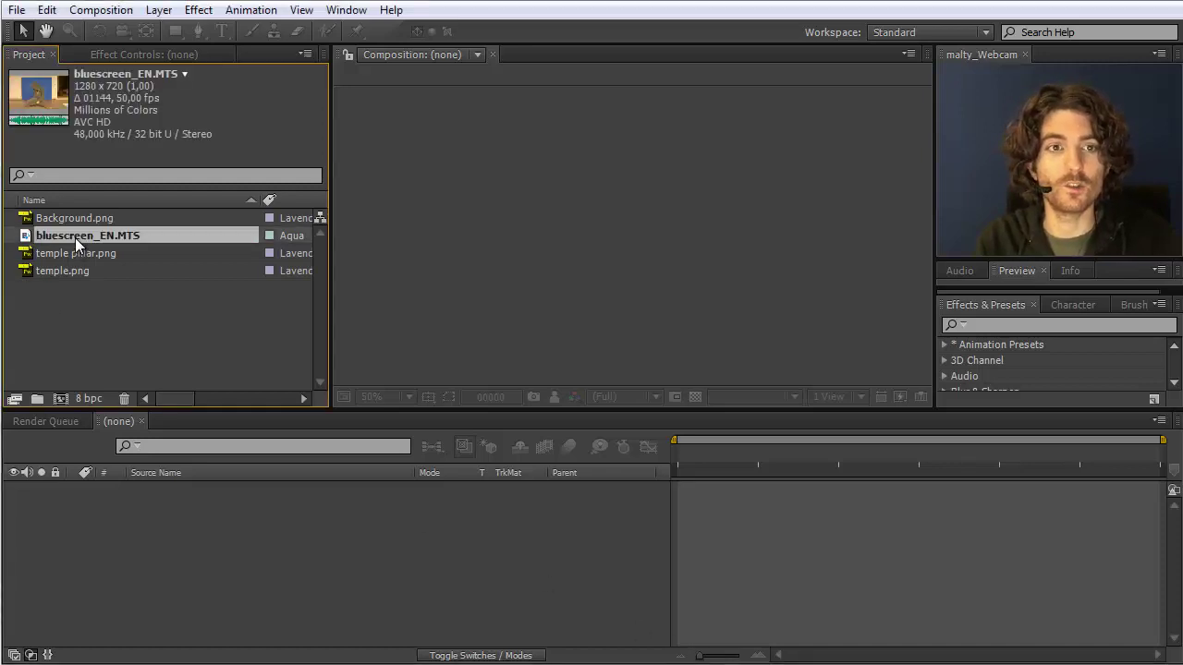
{"action": "left_click", "coordinate": [74, 216]}
{"action": "left_click", "coordinate": [73, 253]}
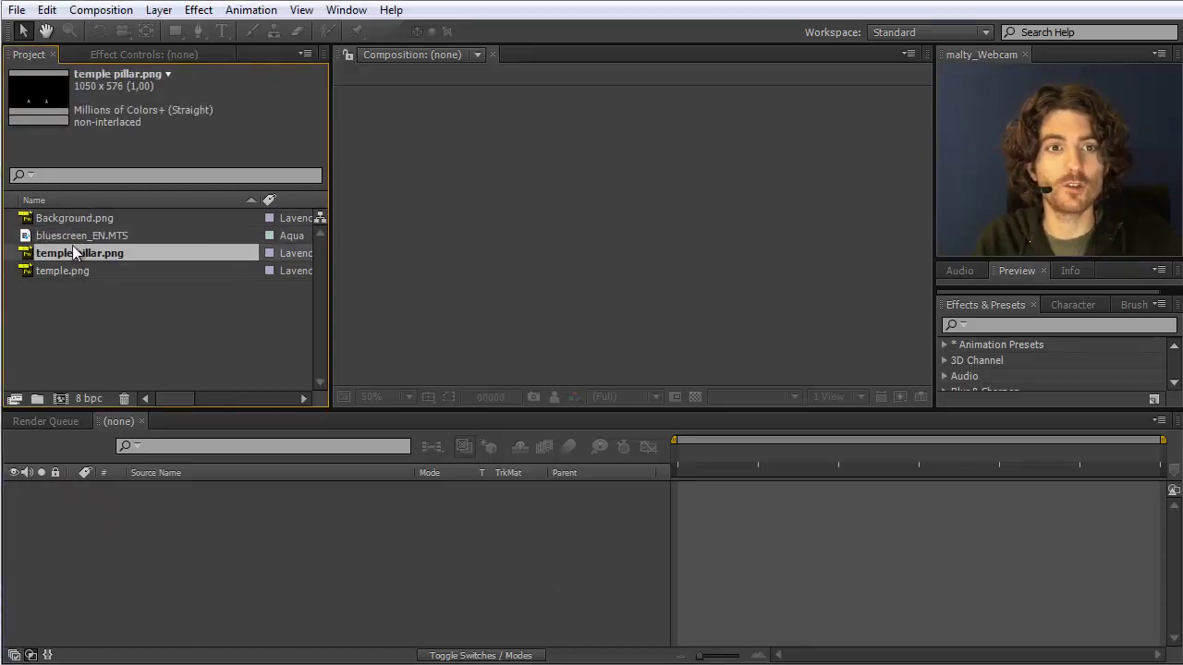
{"action": "left_click", "coordinate": [65, 235]}
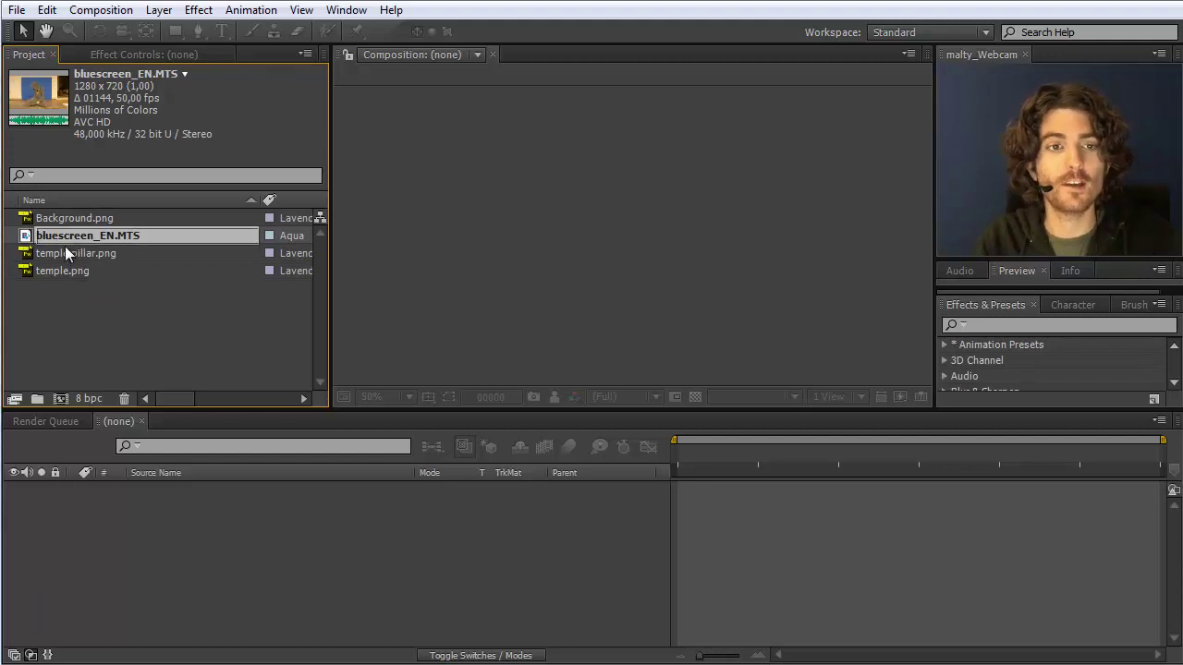
Build the bluescreen_EN comp from the clip and scrub to frame 00813, zooming between 25% and 50%.
{"action": "left_click", "coordinate": [61, 399]}
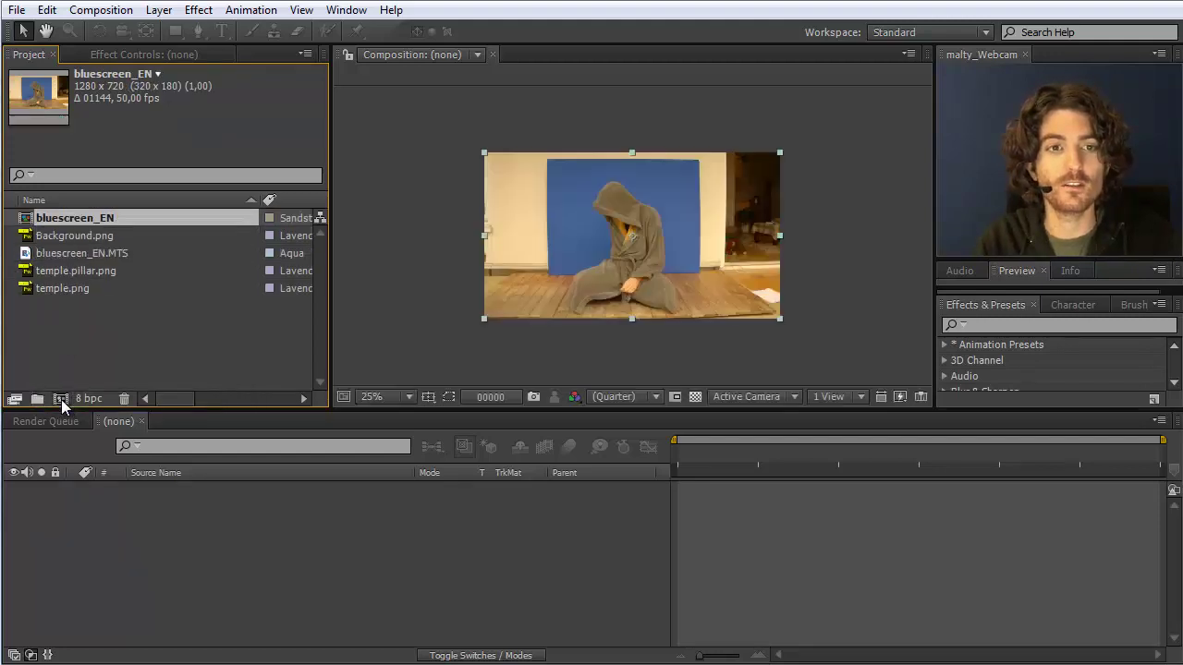
{"action": "key", "text": "period"}
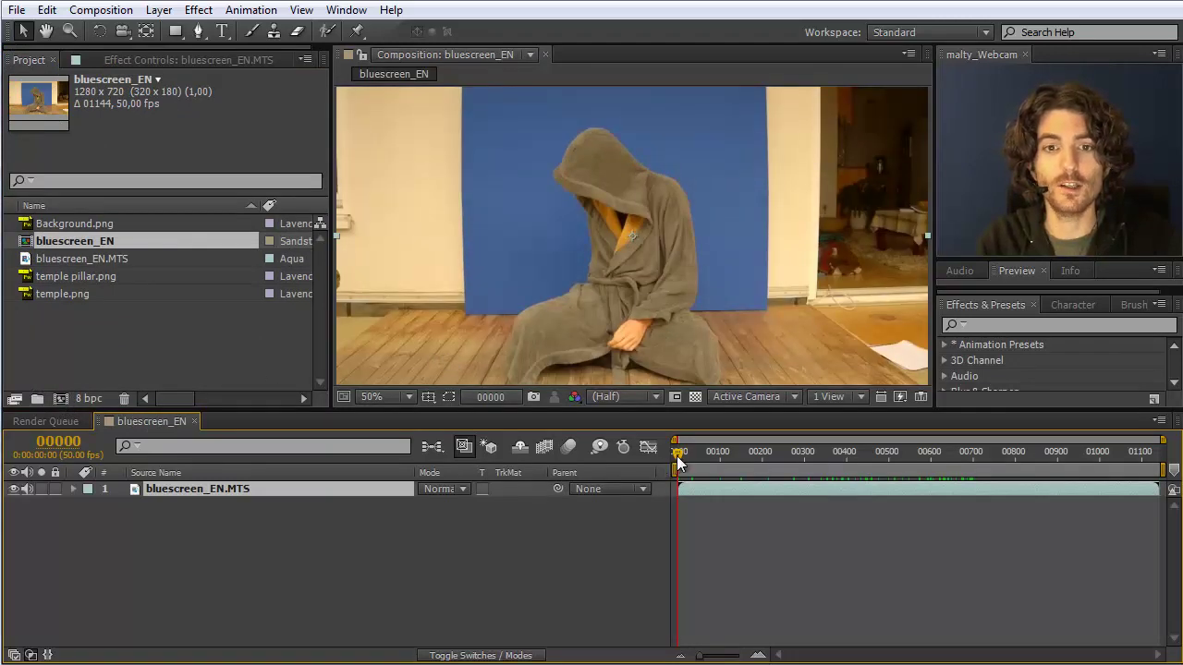
{"action": "left_click_drag", "start_coordinate": [677, 456], "coordinate": [1021, 469]}
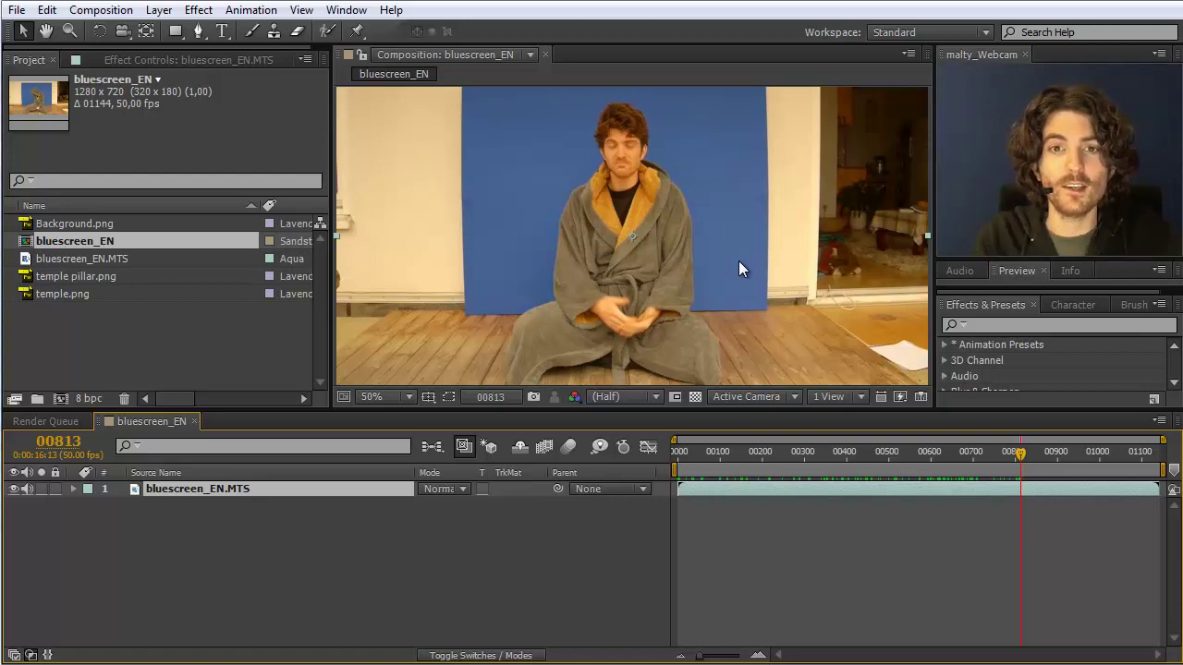
{"action": "key", "text": "comma"}
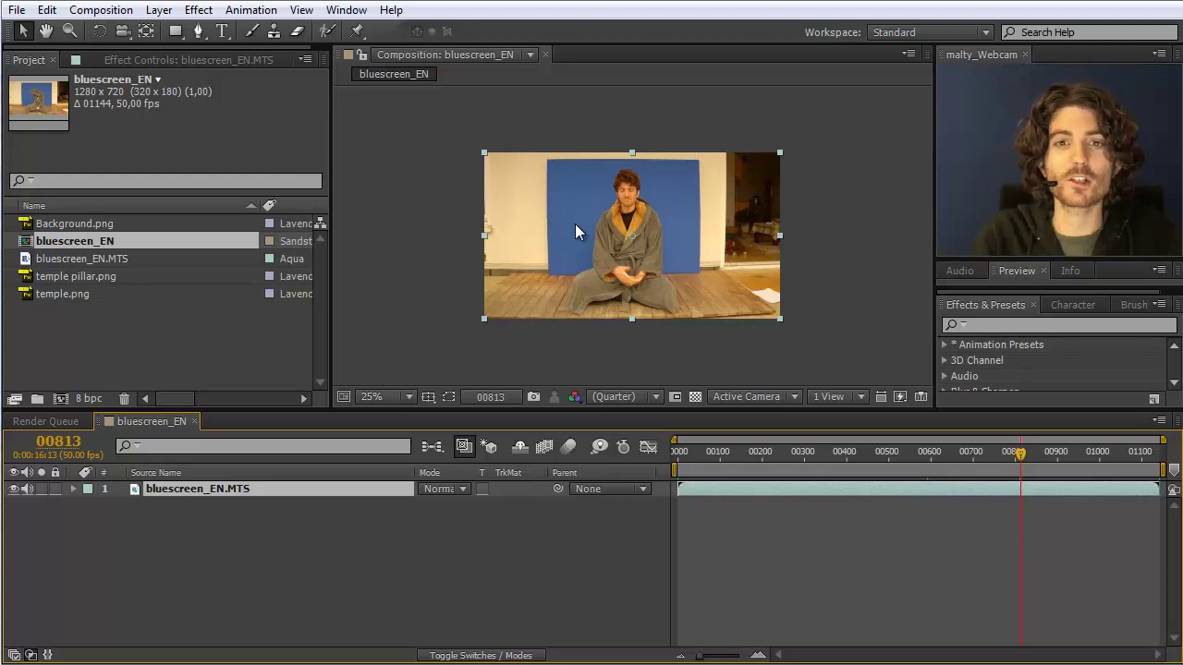
{"action": "key", "text": "period"}
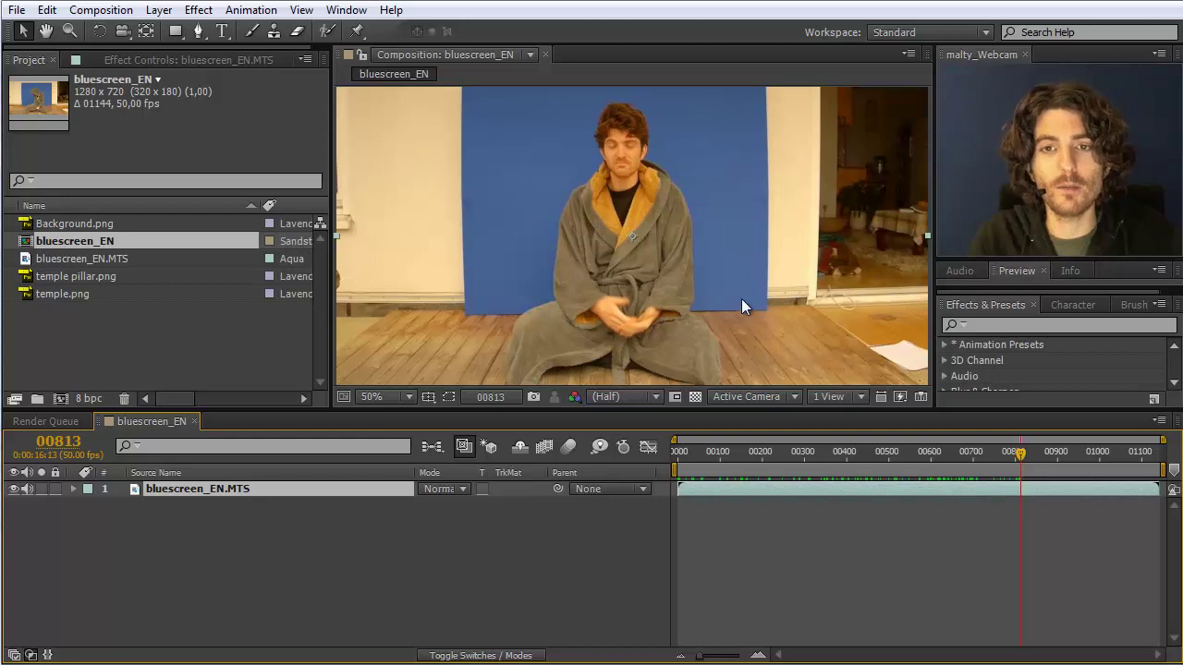
{"action": "key", "text": "comma"}
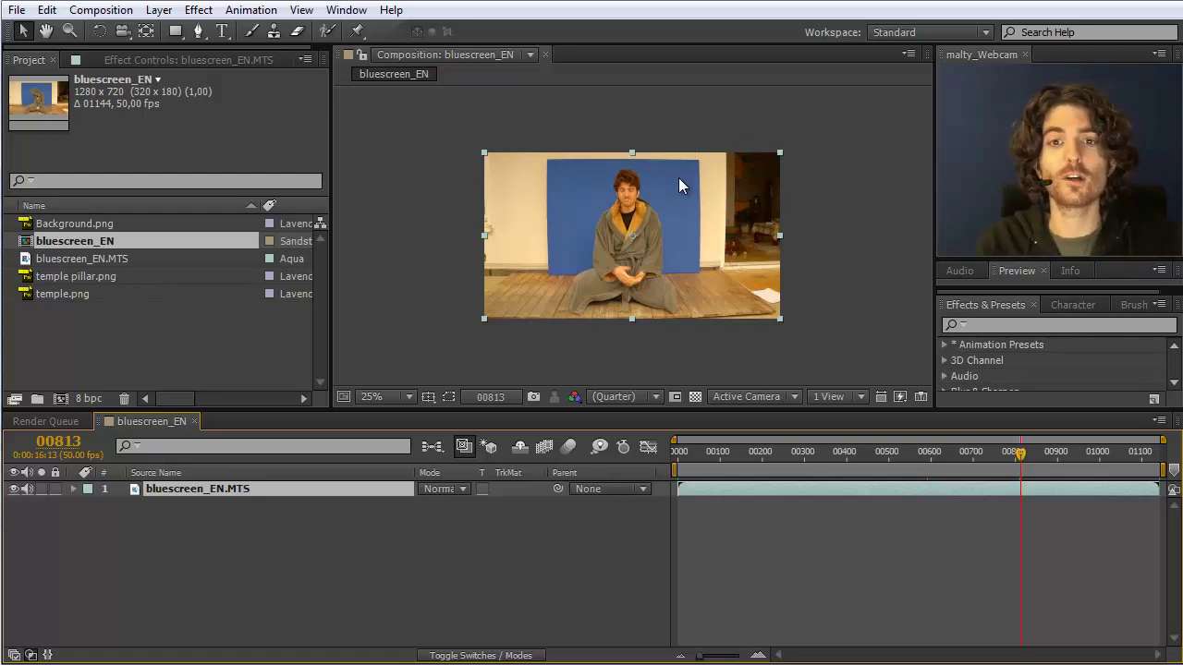
{"action": "key", "text": "comma"}
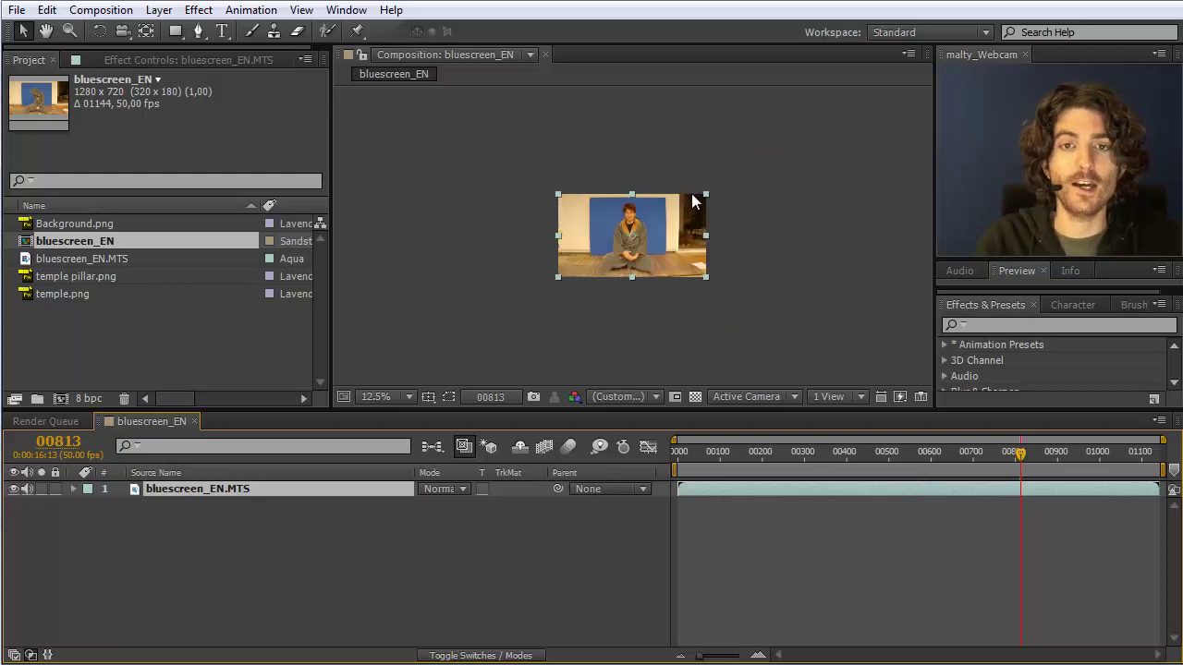
{"action": "key", "text": "period"}
{"action": "key", "text": "period"}
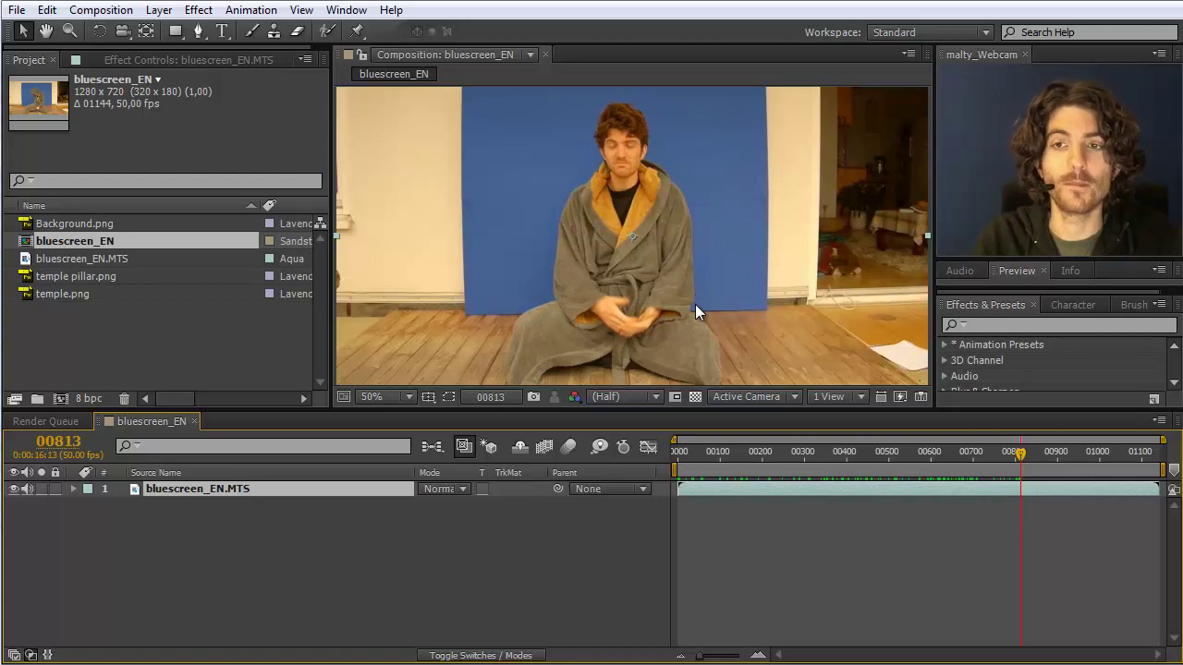
Nudge the comp view into position and ready the Pen tool with RotoBezier turned off.
{"action": "key", "text": "h"}
{"action": "left_click_drag", "start_coordinate": [690, 306], "coordinate": [685, 291]}
{"action": "key", "text": "v"}
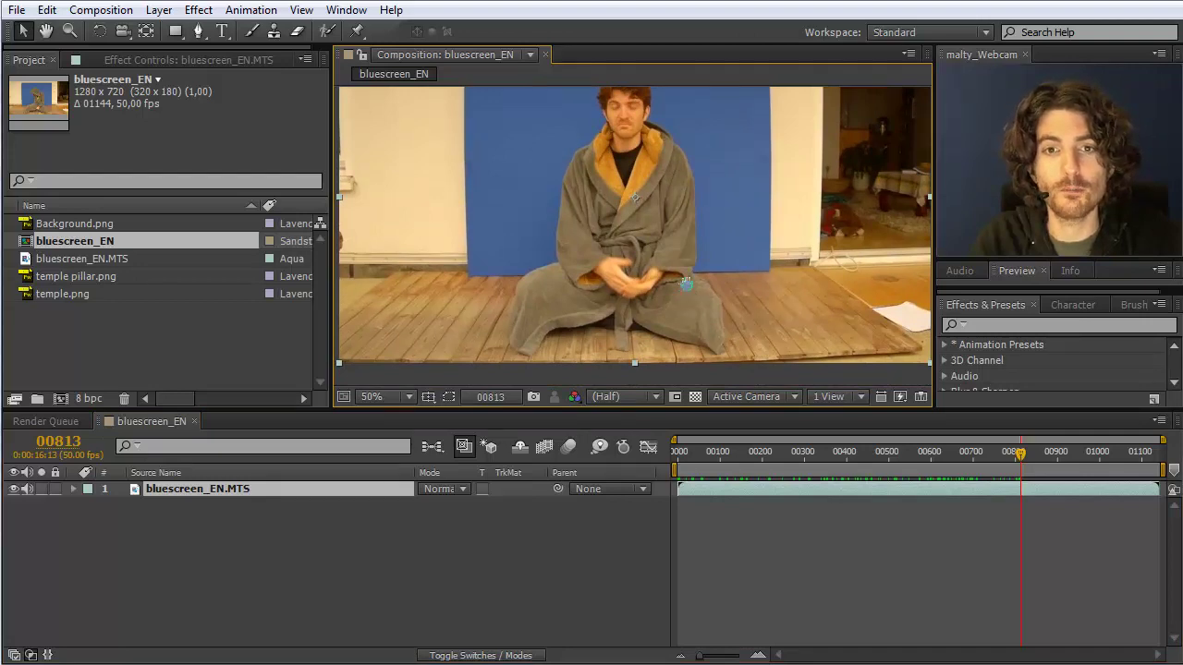
{"action": "key", "text": "h"}
{"action": "mouse_move", "coordinate": [686, 284]}
{"action": "left_mouse_down"}
{"action": "mouse_move", "coordinate": [682, 259]}
{"action": "mouse_move", "coordinate": [683, 342]}
{"action": "mouse_move", "coordinate": [690, 284]}
{"action": "left_mouse_up"}
{"action": "key", "text": "v"}
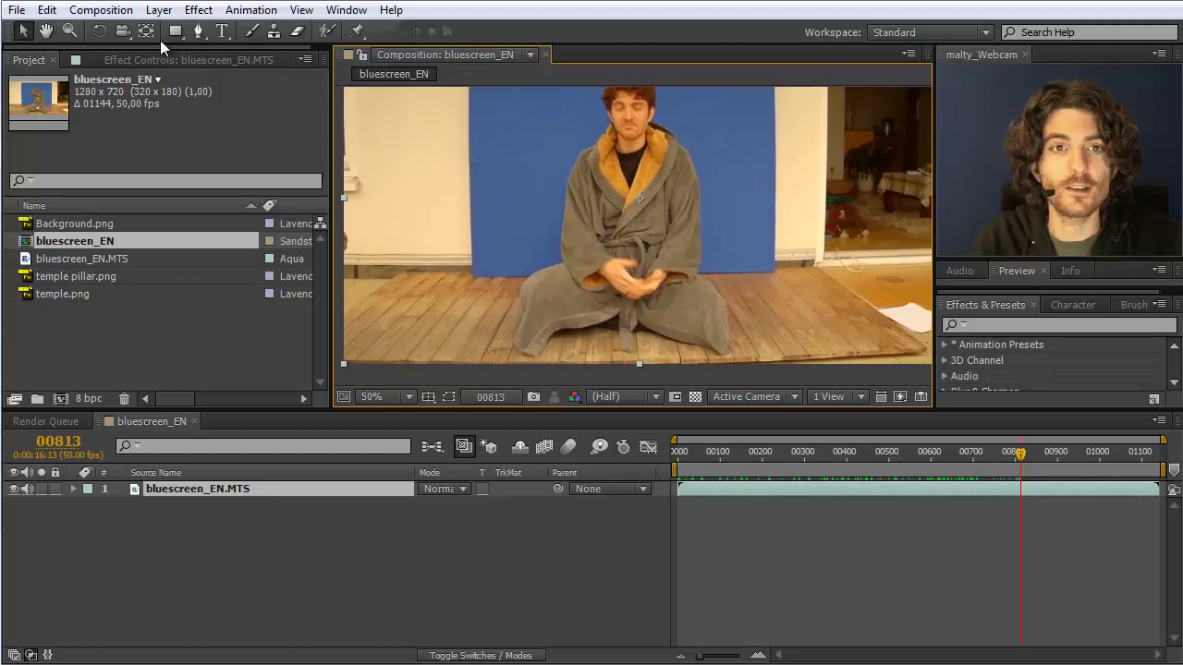
{"action": "left_click", "coordinate": [200, 32]}
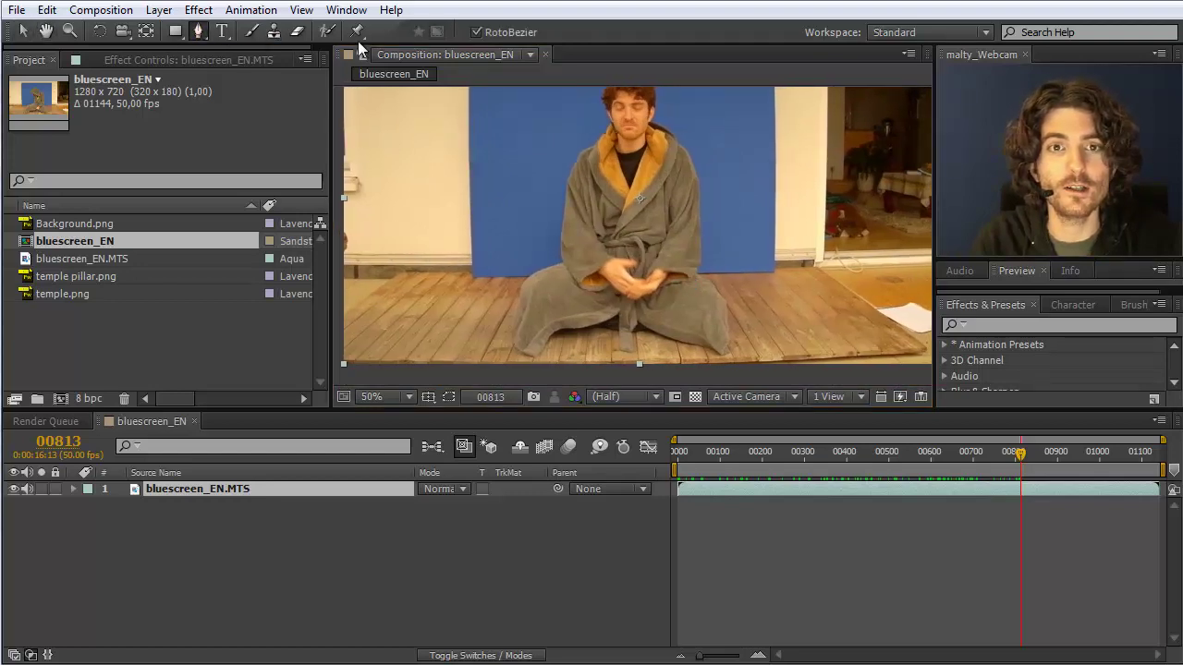
{"action": "left_click", "coordinate": [480, 33]}
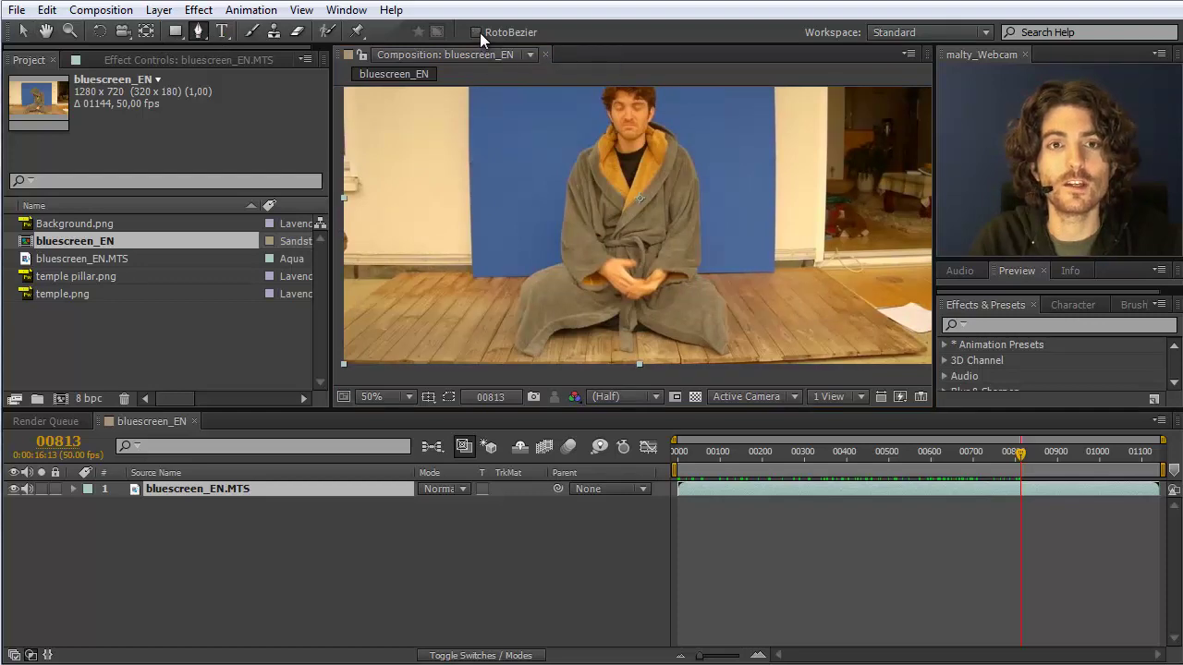
Place mask points along the floor, bottom edge and screen's top corners, closing the path.
{"action": "left_click", "coordinate": [761, 273]}
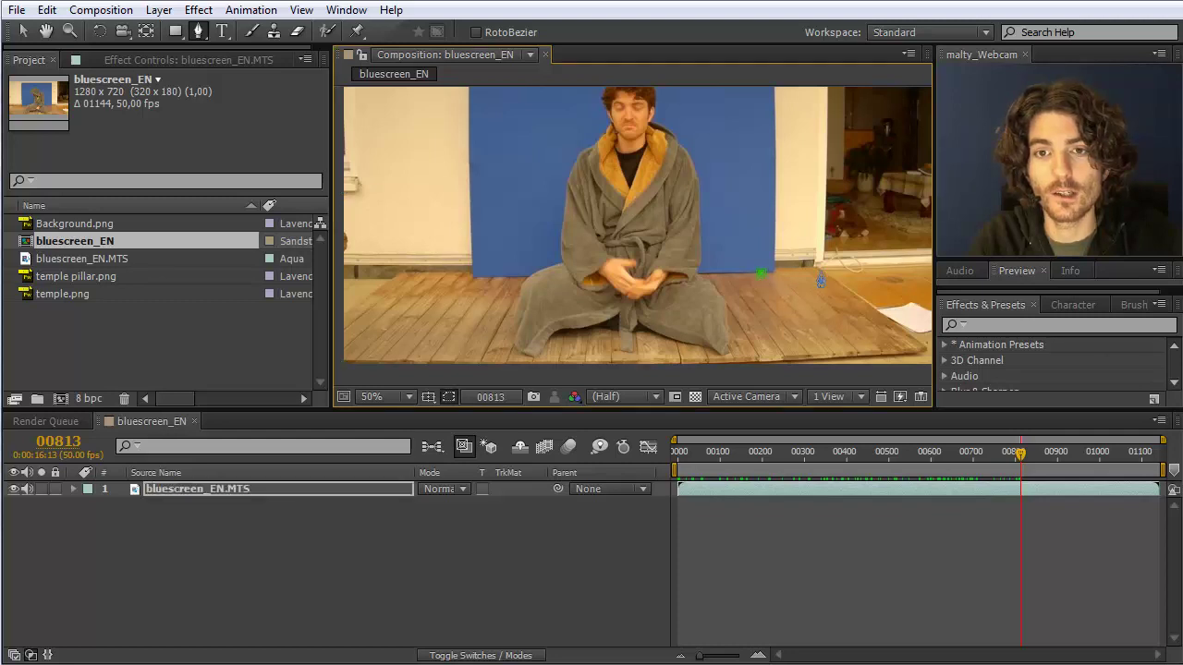
{"action": "left_click", "coordinate": [924, 344]}
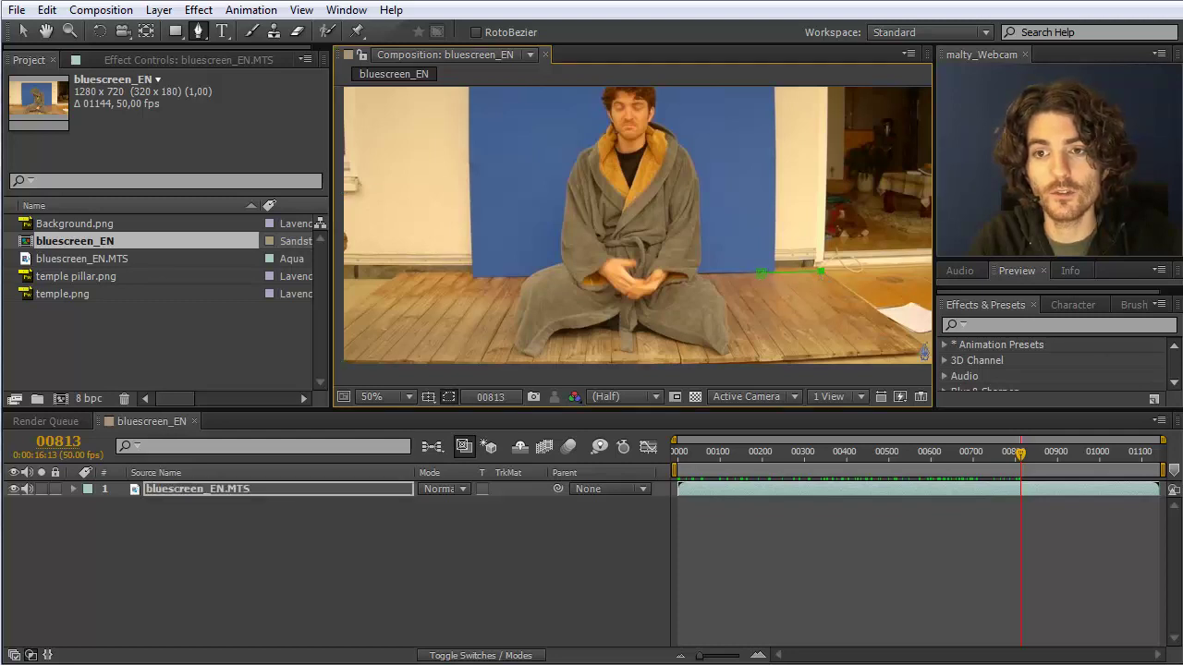
{"action": "left_click", "coordinate": [759, 363]}
{"action": "left_click", "coordinate": [550, 370]}
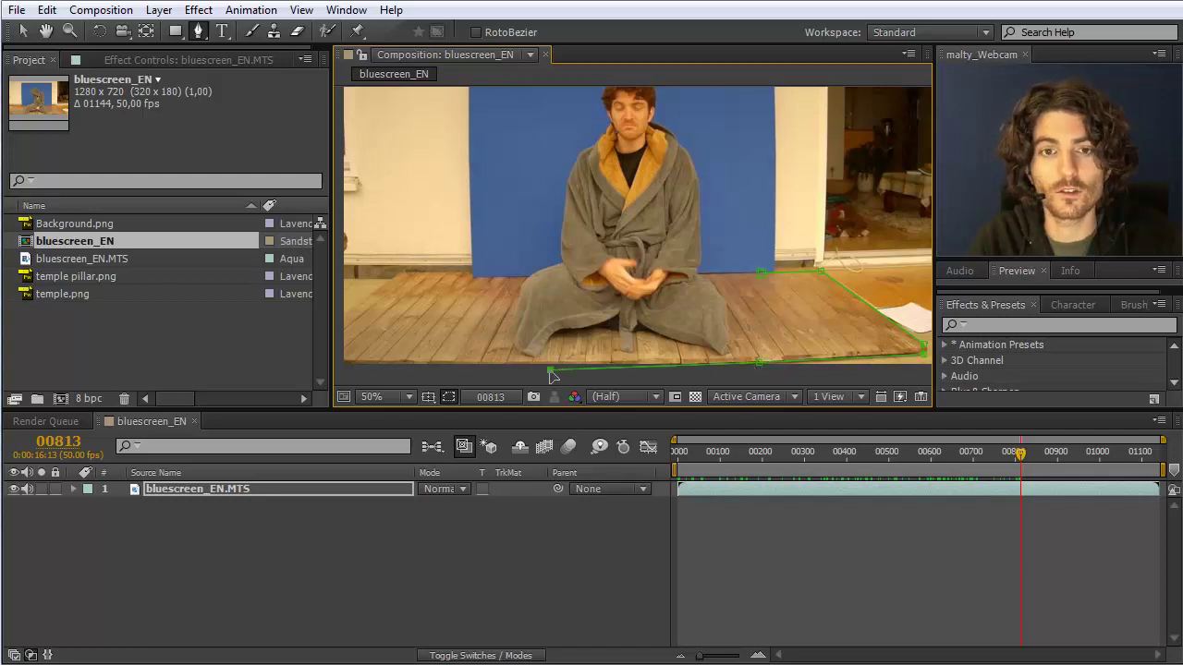
{"action": "left_click", "coordinate": [354, 369]}
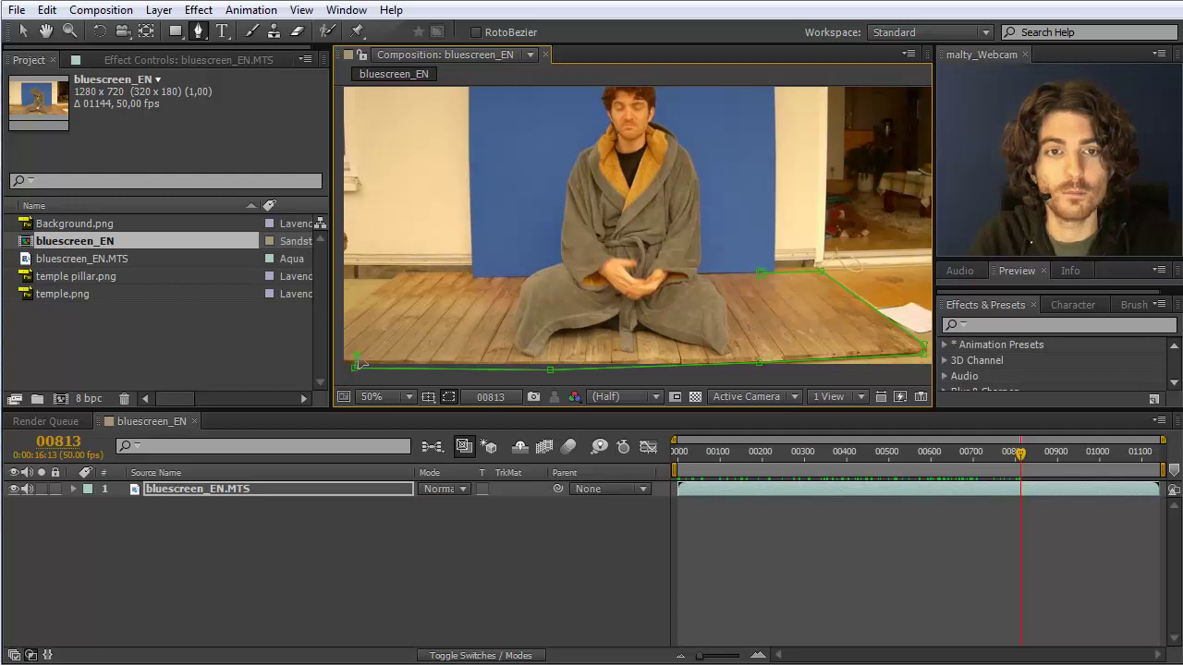
{"action": "left_click", "coordinate": [441, 278]}
{"action": "left_click", "coordinate": [485, 277]}
{"action": "key", "text": "space"}
{"action": "left_click_drag", "start_coordinate": [493, 129], "coordinate": [495, 199]}
{"action": "left_click", "coordinate": [494, 121]}
{"action": "left_click", "coordinate": [759, 121]}
{"action": "left_click", "coordinate": [763, 340]}
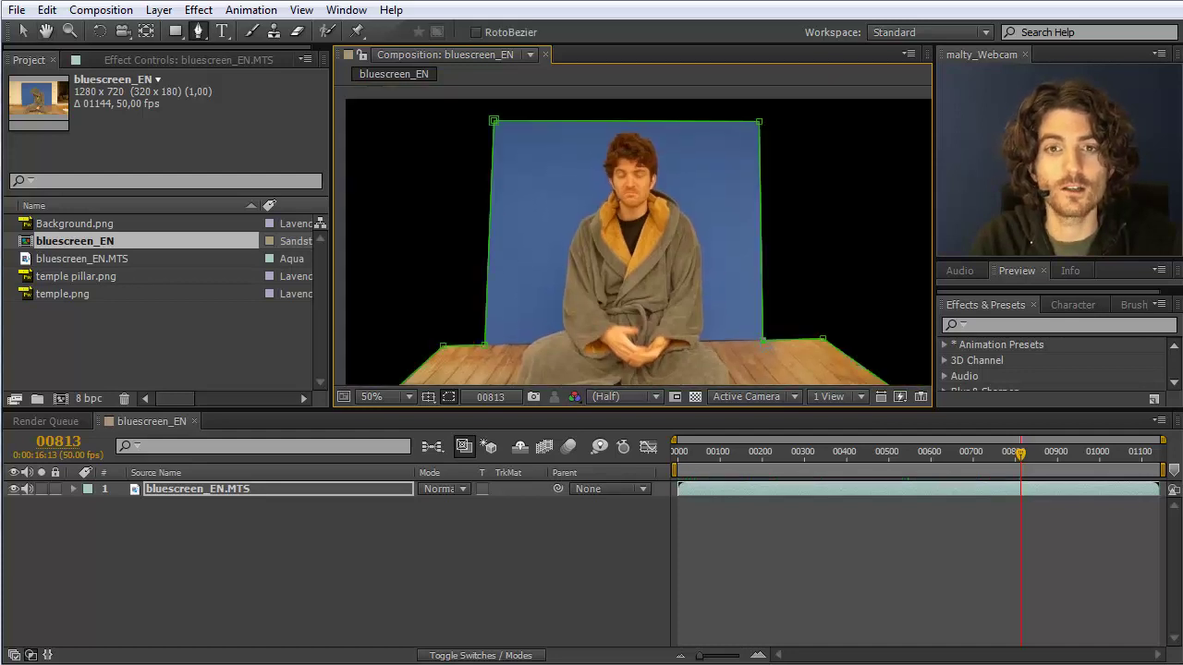
Move to frame 00432 and search 'KeyLi' to find Keylight (1.2) in Effects & Presets.
{"action": "scroll", "coordinate": [637, 240], "scroll_direction": "down", "scroll_amount": 2}
{"action": "key", "text": "v"}
{"action": "left_click_drag", "start_coordinate": [1012, 453], "coordinate": [858, 452]}
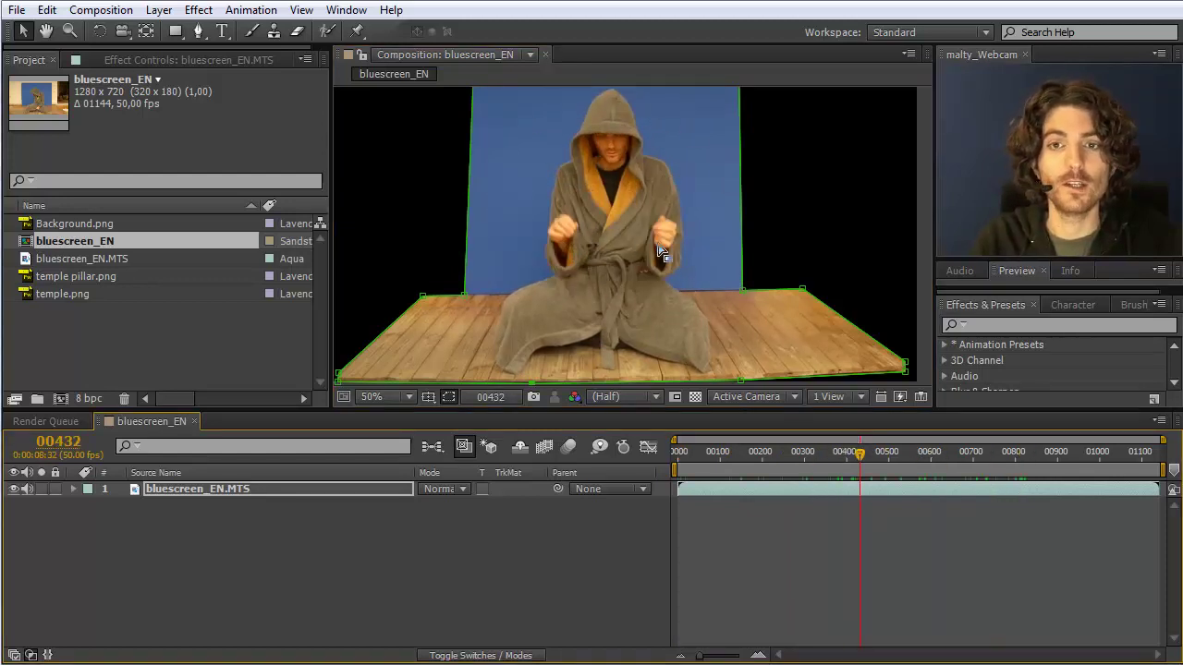
{"action": "left_click", "coordinate": [1063, 390]}
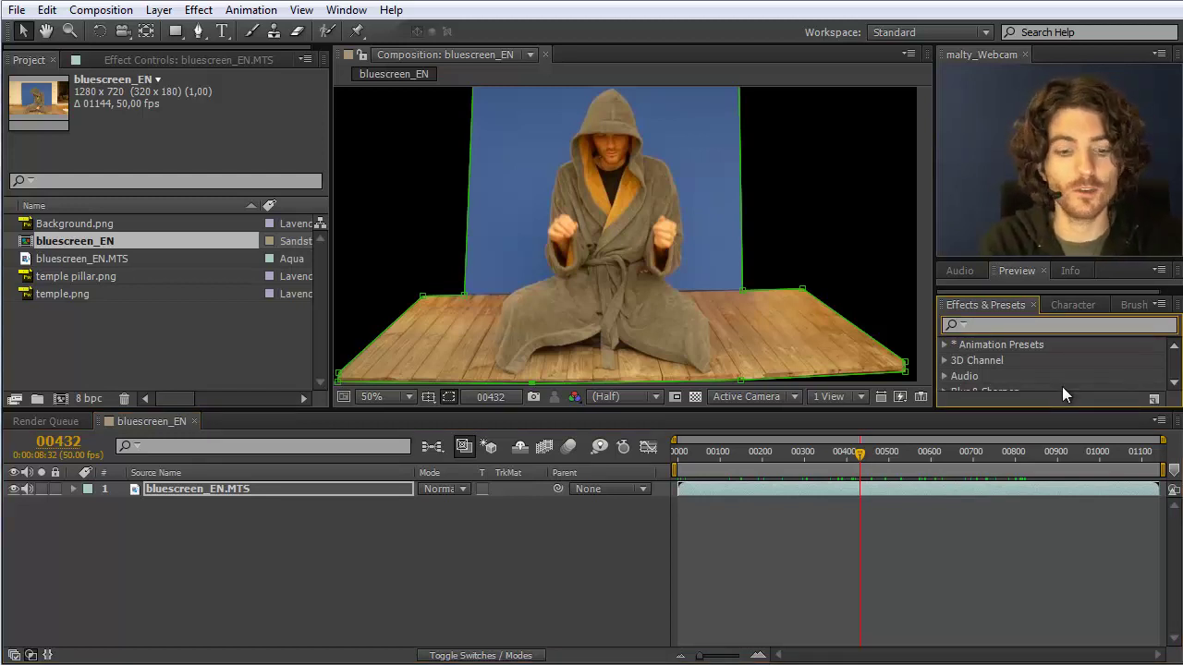
{"action": "type", "text": "KeyLi"}
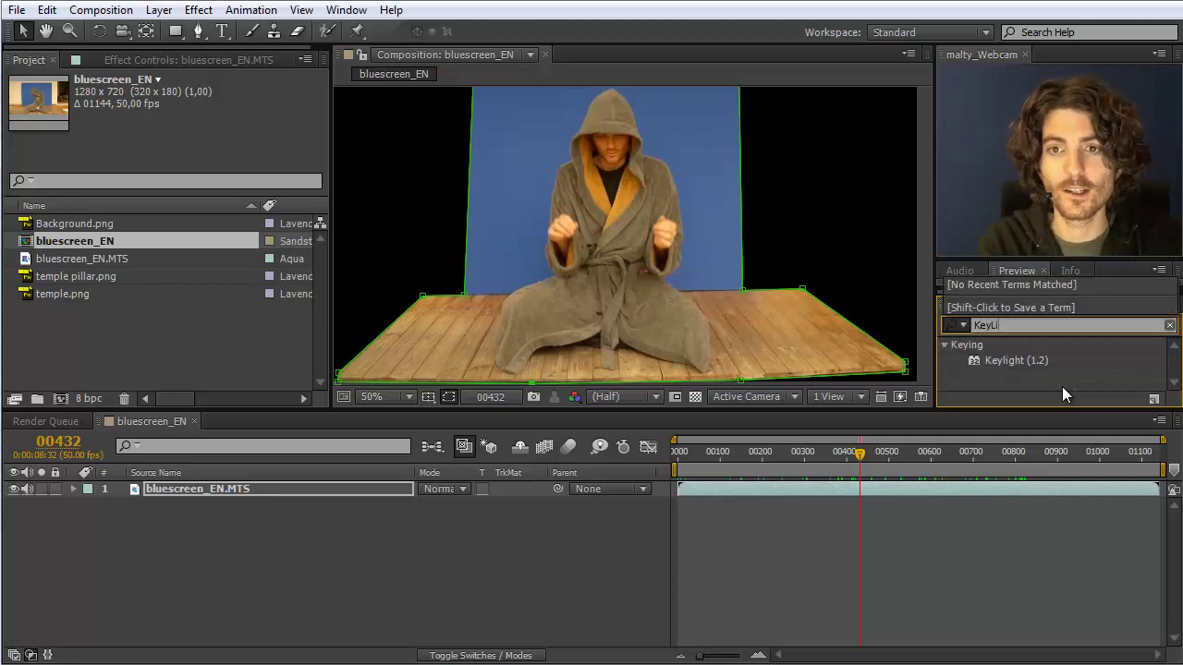
{"action": "left_click", "coordinate": [1009, 359]}
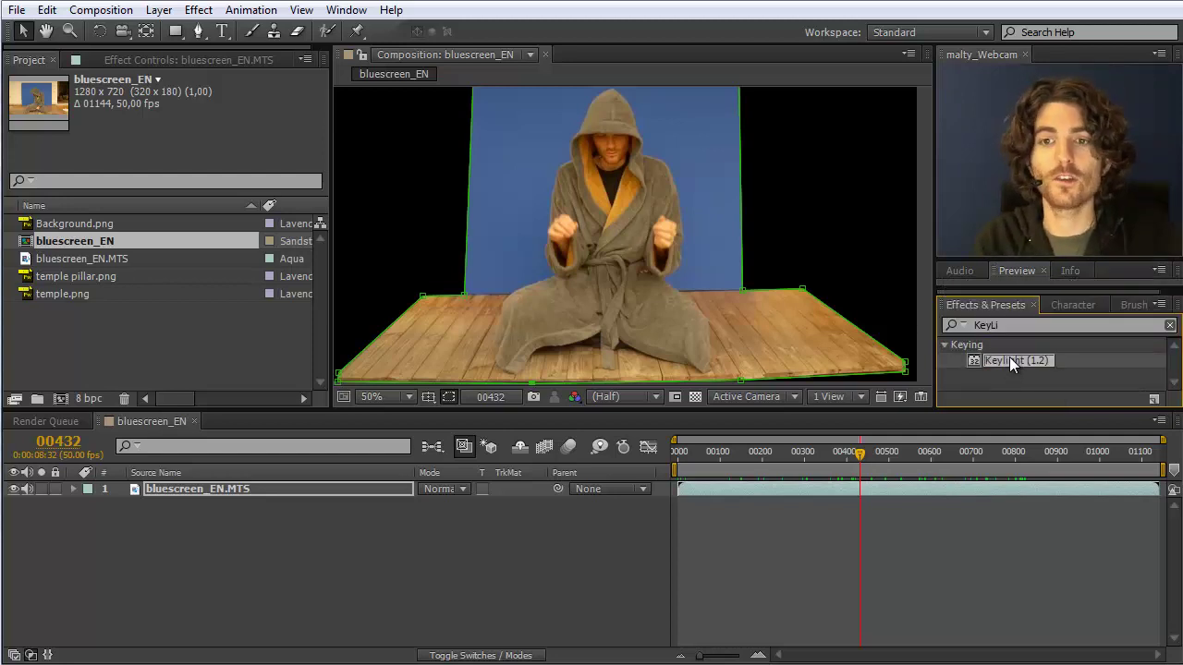
Apply Keylight to the clip, sample the blue screen as Screen Colour, show transparency and hide the mask.
{"action": "left_click_drag", "start_coordinate": [1009, 360], "coordinate": [268, 487]}
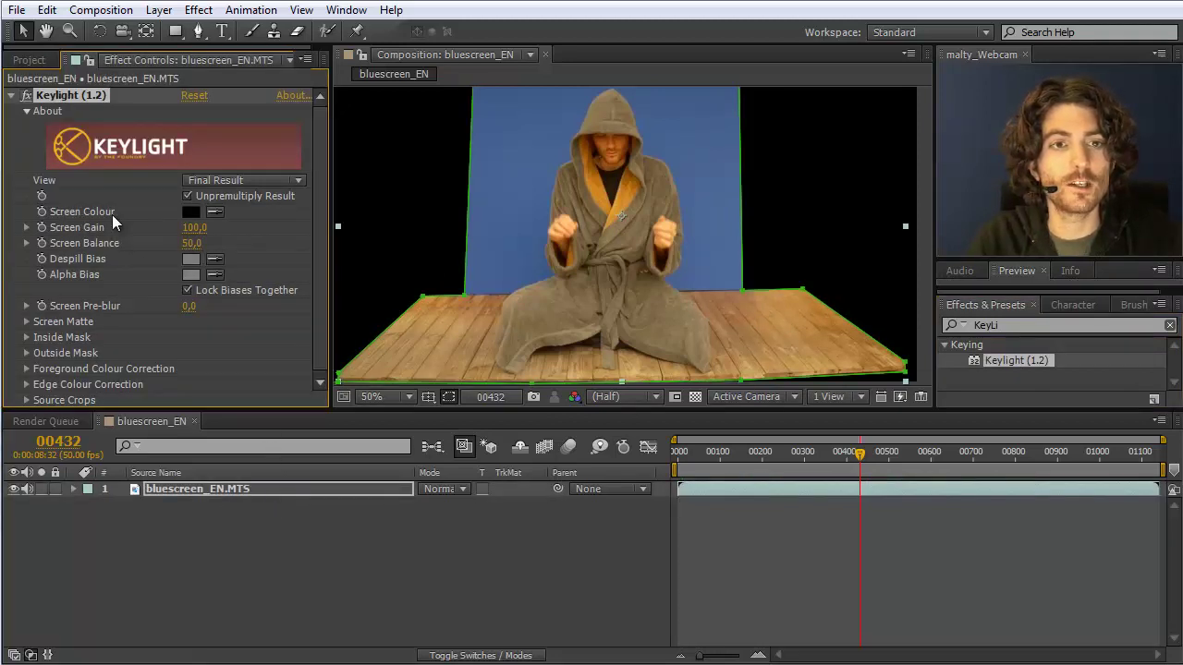
{"action": "left_click", "coordinate": [217, 210]}
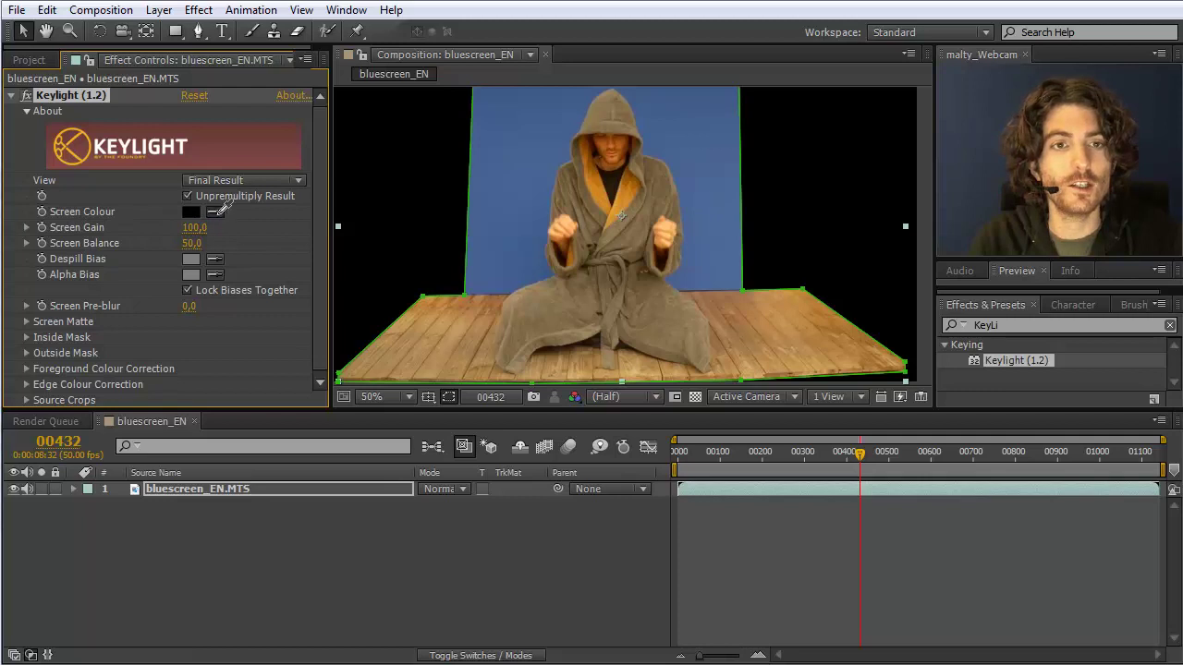
{"action": "left_click", "coordinate": [531, 169]}
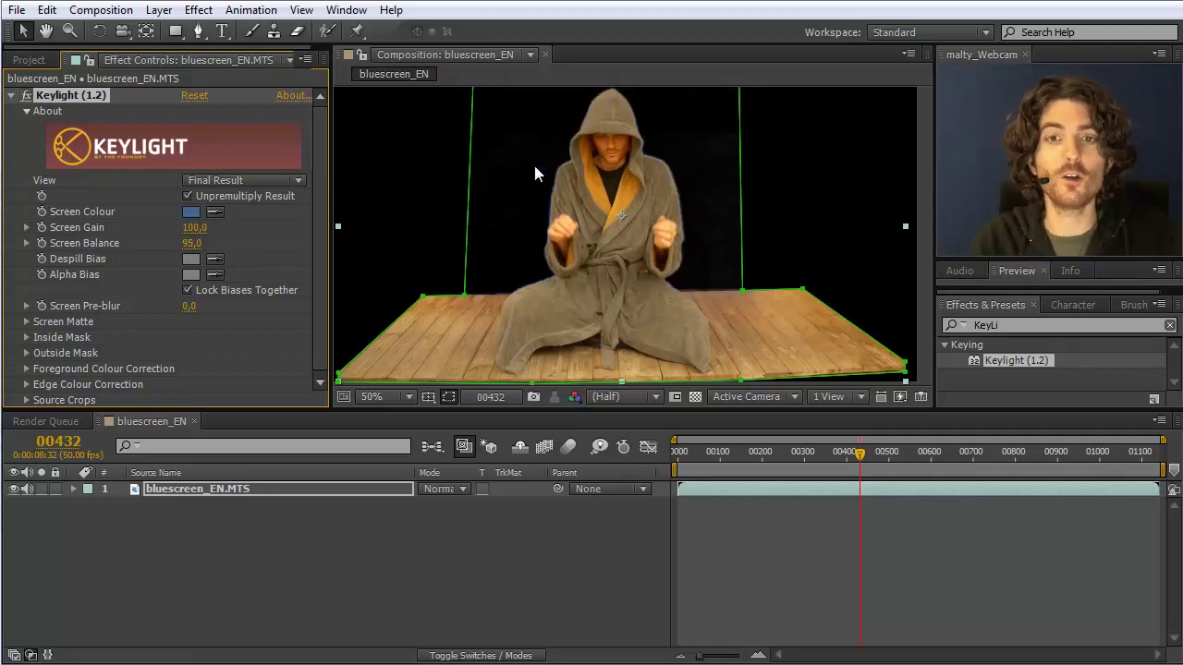
{"action": "left_click", "coordinate": [695, 397]}
{"action": "left_click_drag", "start_coordinate": [780, 209], "coordinate": [781, 256]}
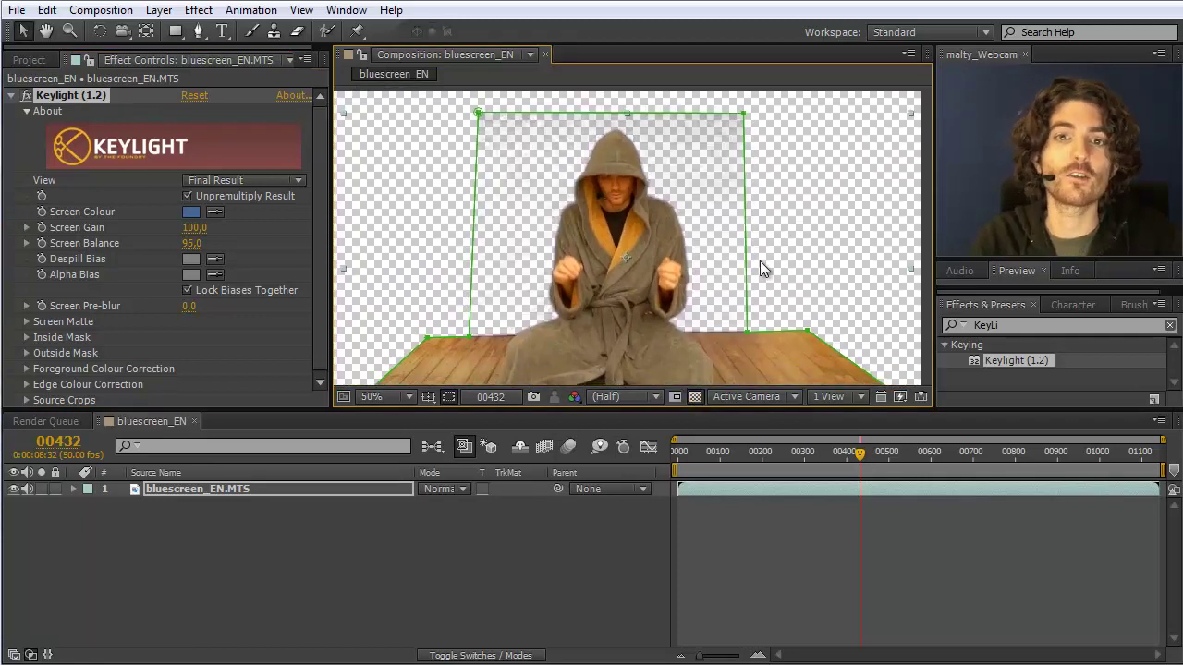
{"action": "left_click", "coordinate": [452, 395]}
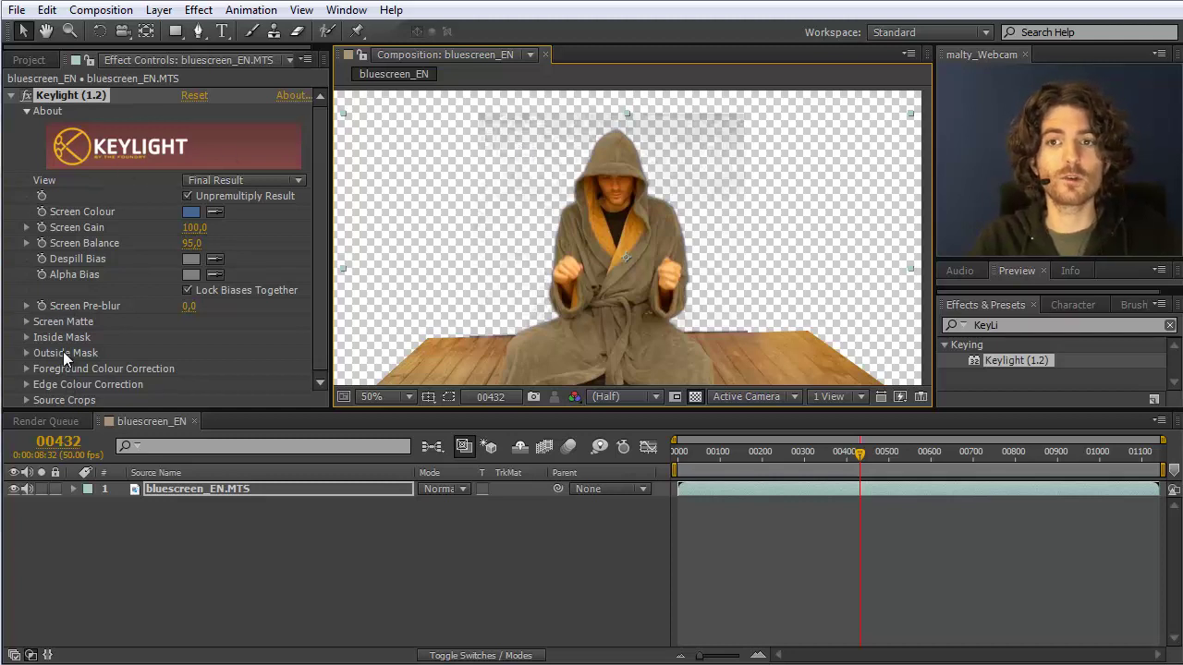
Expand the Screen Matte settings and set Keylight's View to Status to inspect the matte.
{"action": "left_click_drag", "start_coordinate": [319, 253], "coordinate": [320, 280]}
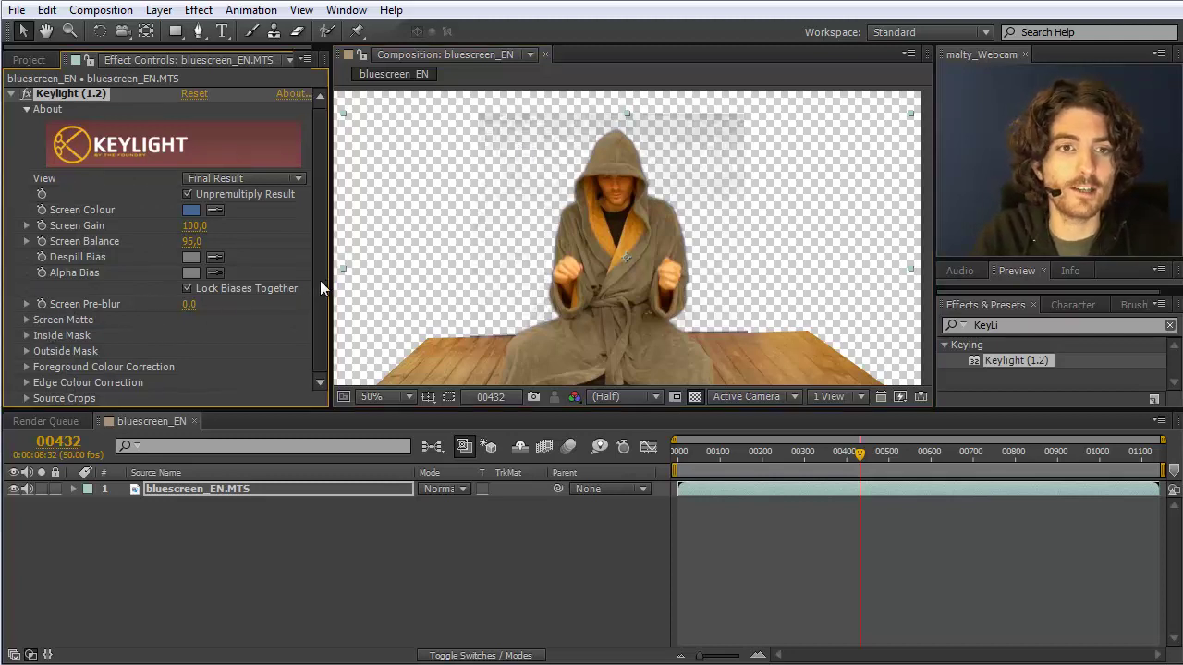
{"action": "left_click", "coordinate": [25, 318]}
{"action": "scroll", "coordinate": [29, 343], "scroll_direction": "down", "scroll_amount": 2}
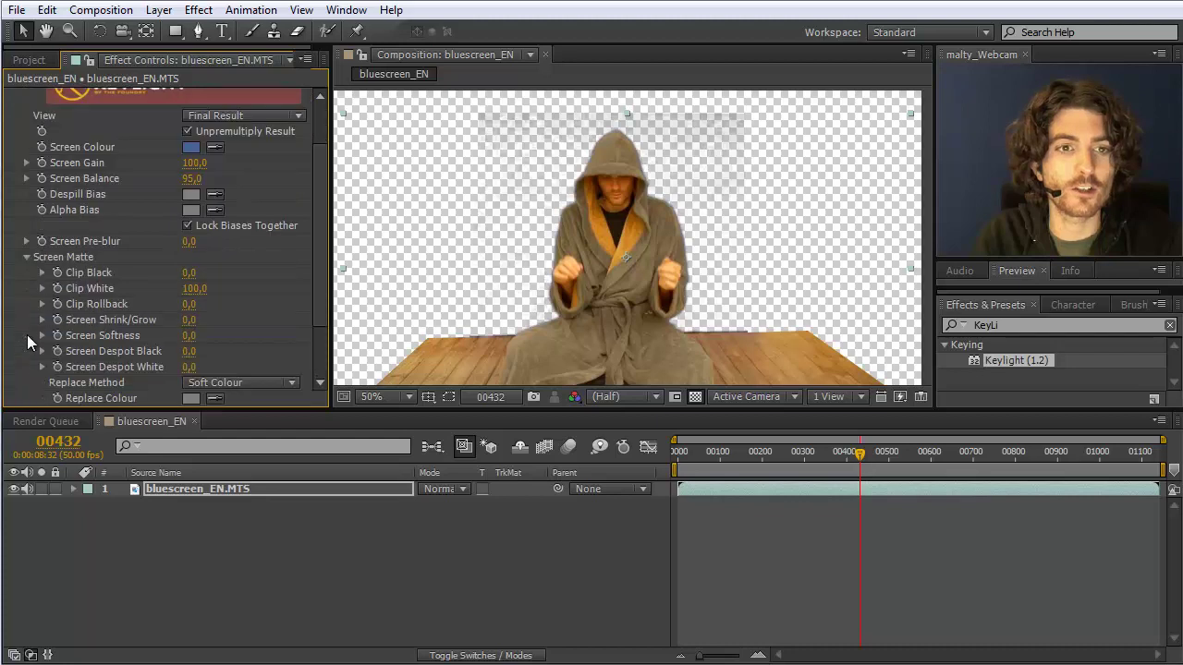
{"action": "left_click_drag", "start_coordinate": [323, 289], "coordinate": [323, 248]}
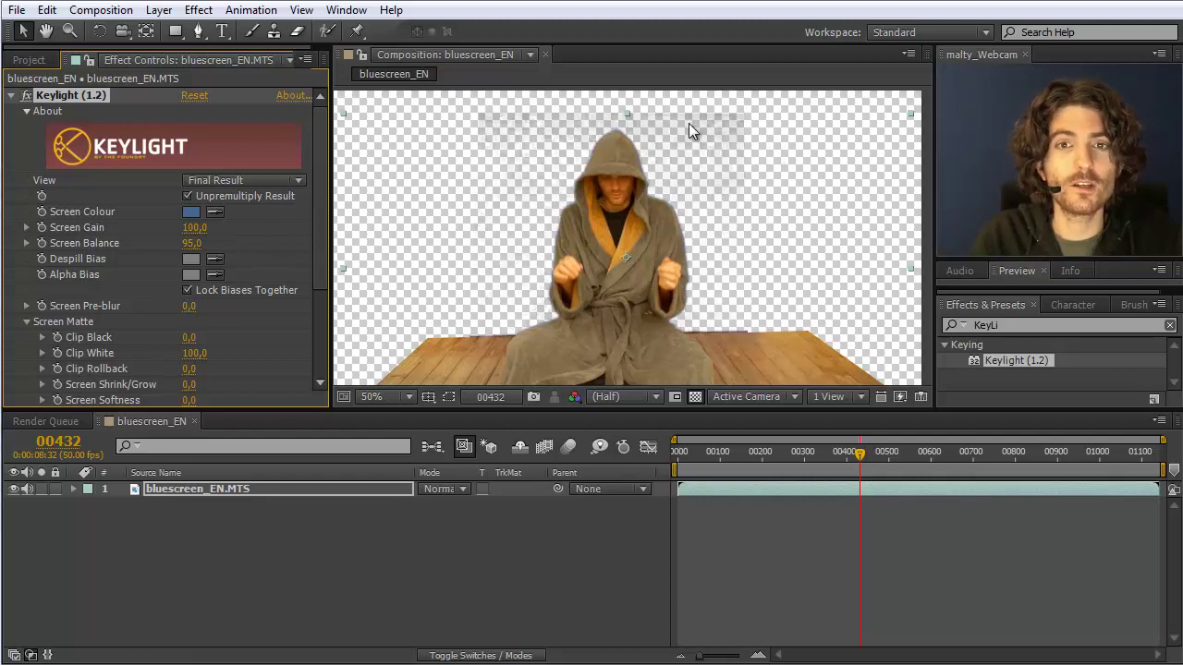
{"action": "left_click", "coordinate": [301, 182]}
{"action": "left_click", "coordinate": [260, 365]}
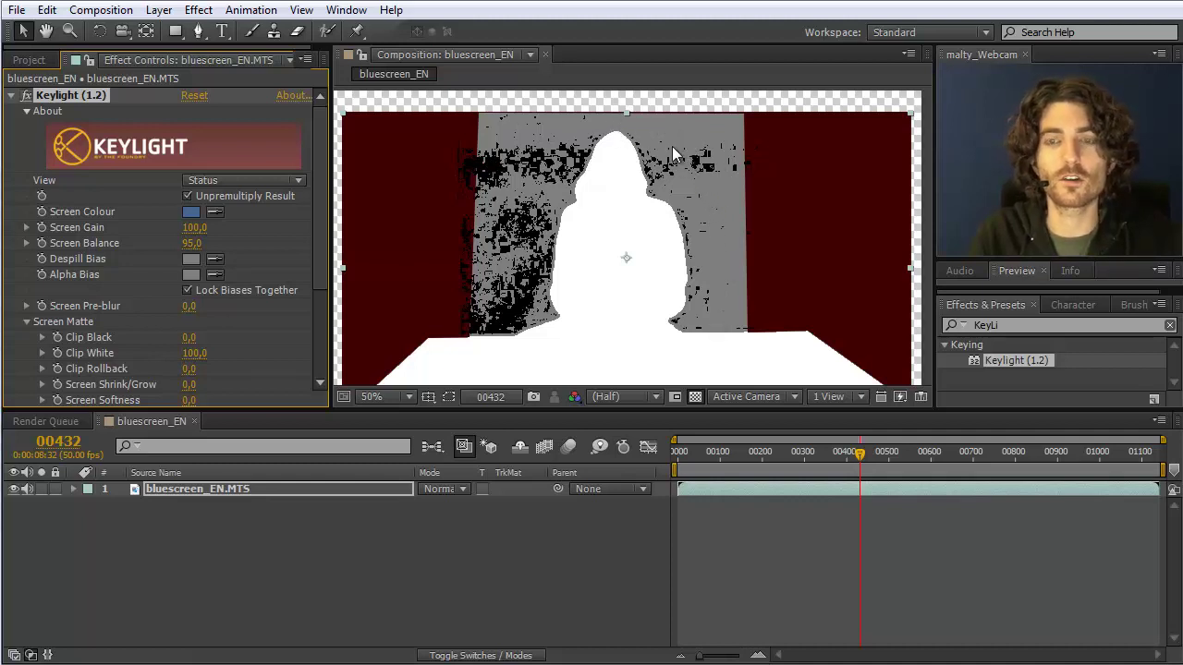
{"action": "left_click", "coordinate": [28, 321]}
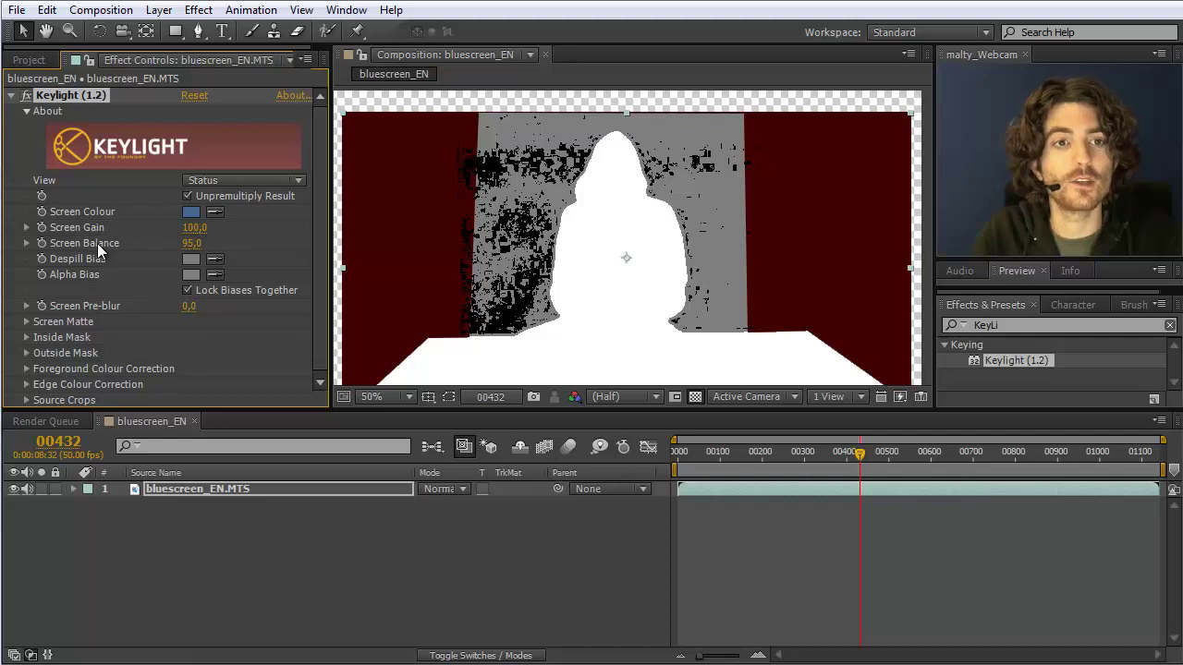
{"action": "left_click", "coordinate": [191, 243]}
{"action": "type", "text": "0"}
{"action": "key", "text": "Return"}
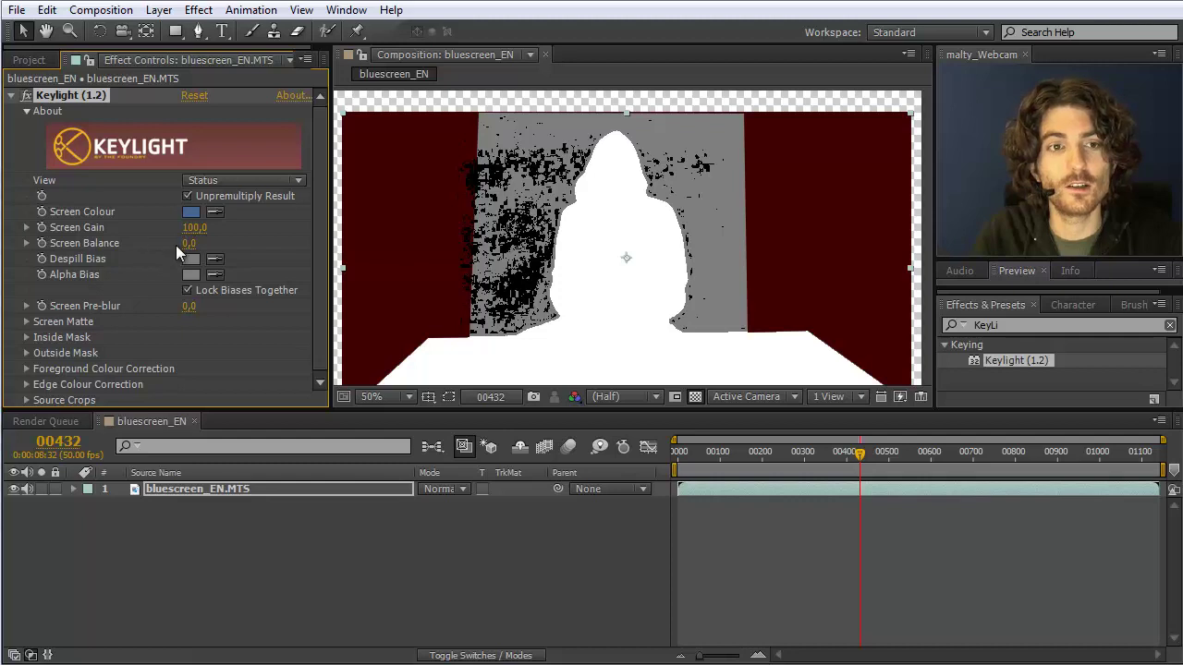
{"action": "left_click_drag", "start_coordinate": [187, 243], "coordinate": [311, 242]}
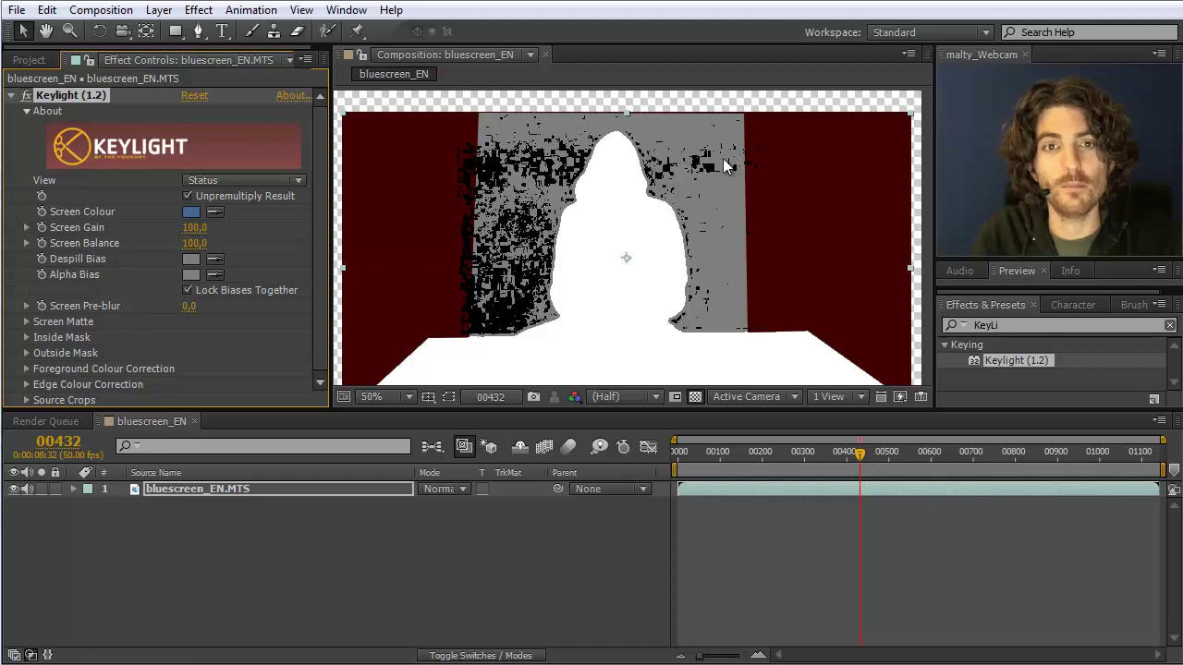
{"action": "mouse_move", "coordinate": [192, 243]}
{"action": "left_mouse_down"}
{"action": "mouse_move", "coordinate": [141, 244]}
{"action": "mouse_move", "coordinate": [160, 257]}
{"action": "mouse_move", "coordinate": [199, 251]}
{"action": "left_mouse_up"}
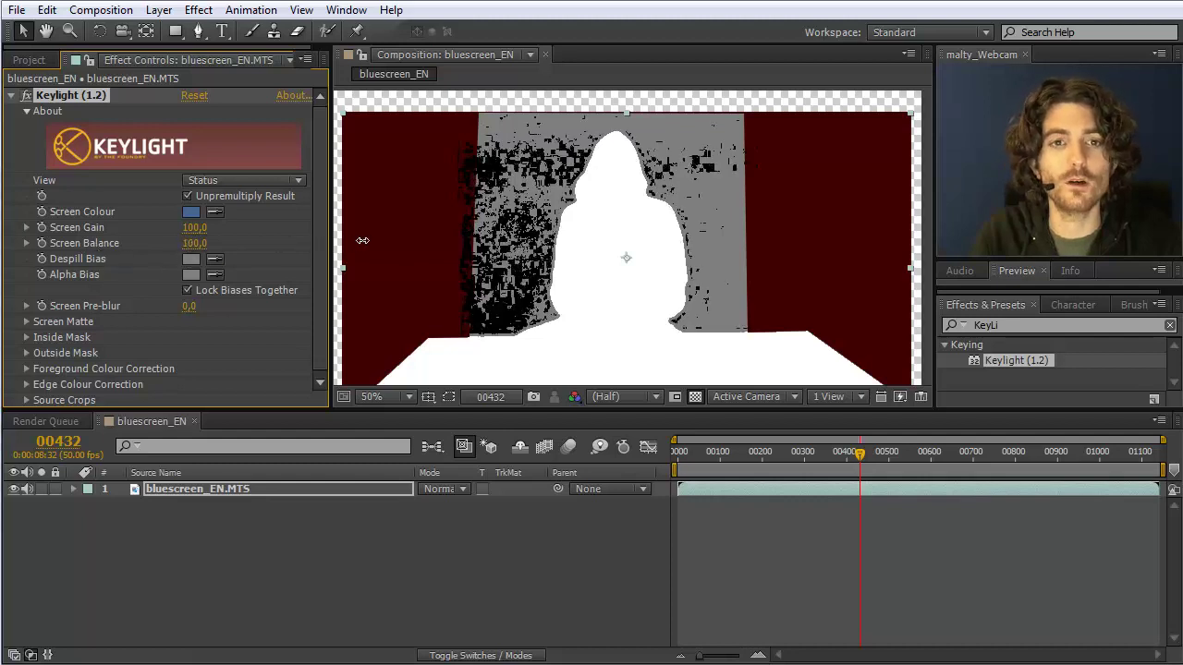
{"action": "left_click_drag", "start_coordinate": [344, 240], "coordinate": [328, 235]}
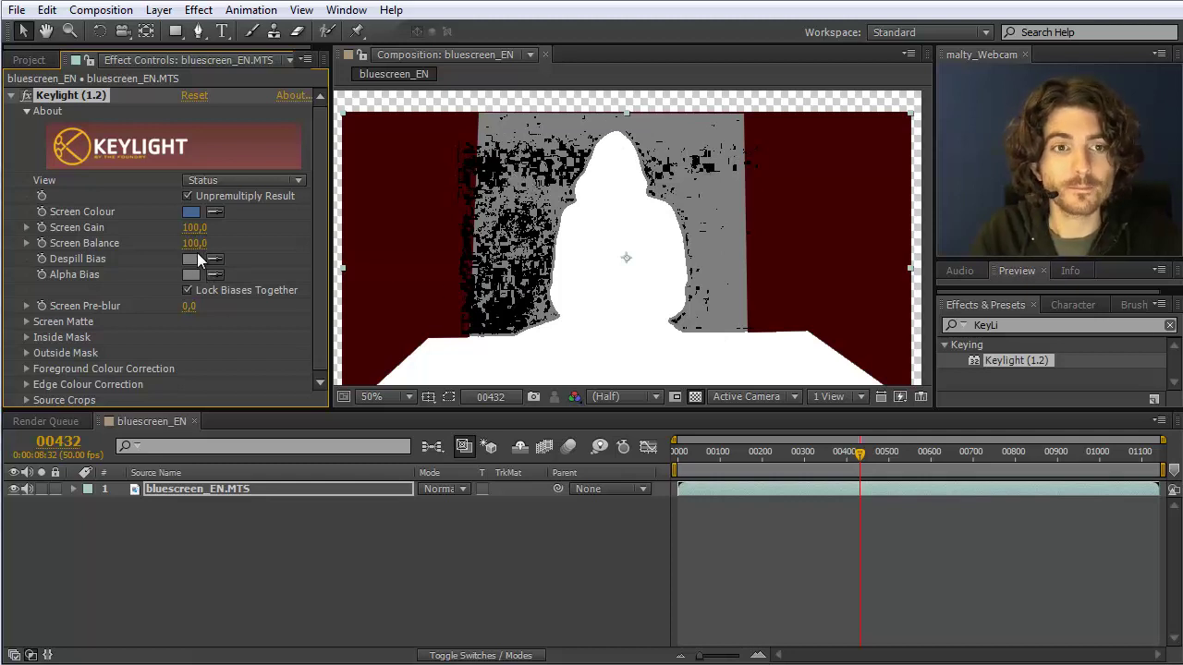
{"action": "left_click_drag", "start_coordinate": [197, 250], "coordinate": [190, 246]}
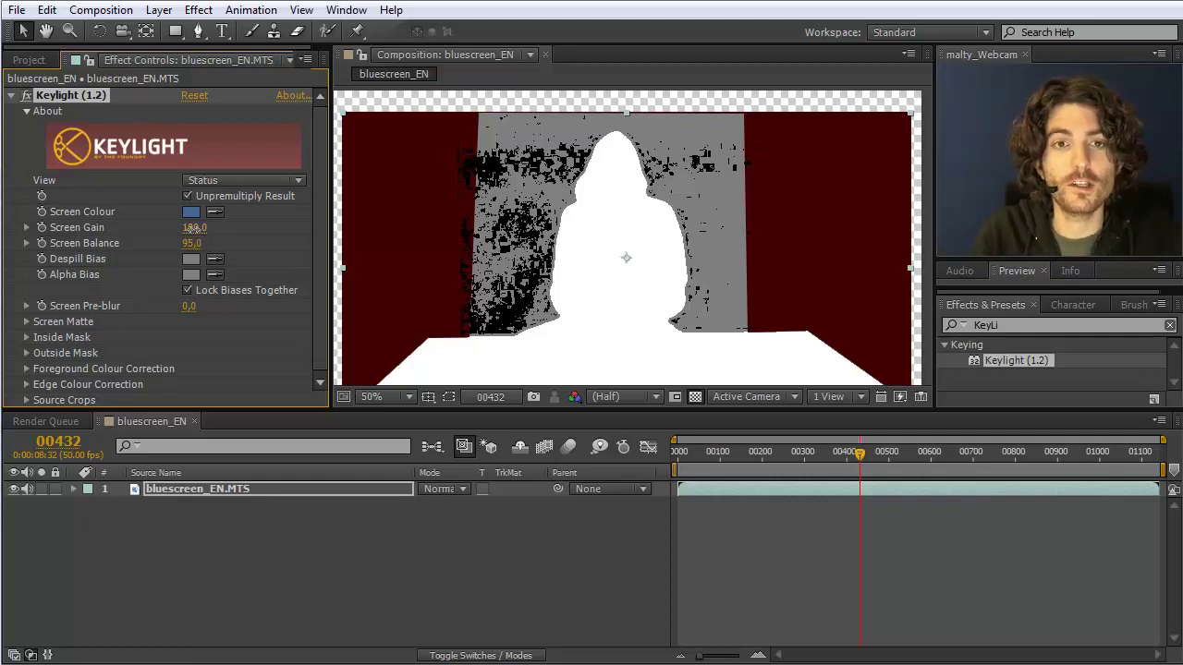
Scrub Keylight's Screen Gain up to 118 so the grey backdrop goes black.
{"action": "left_click_drag", "start_coordinate": [193, 228], "coordinate": [211, 228]}
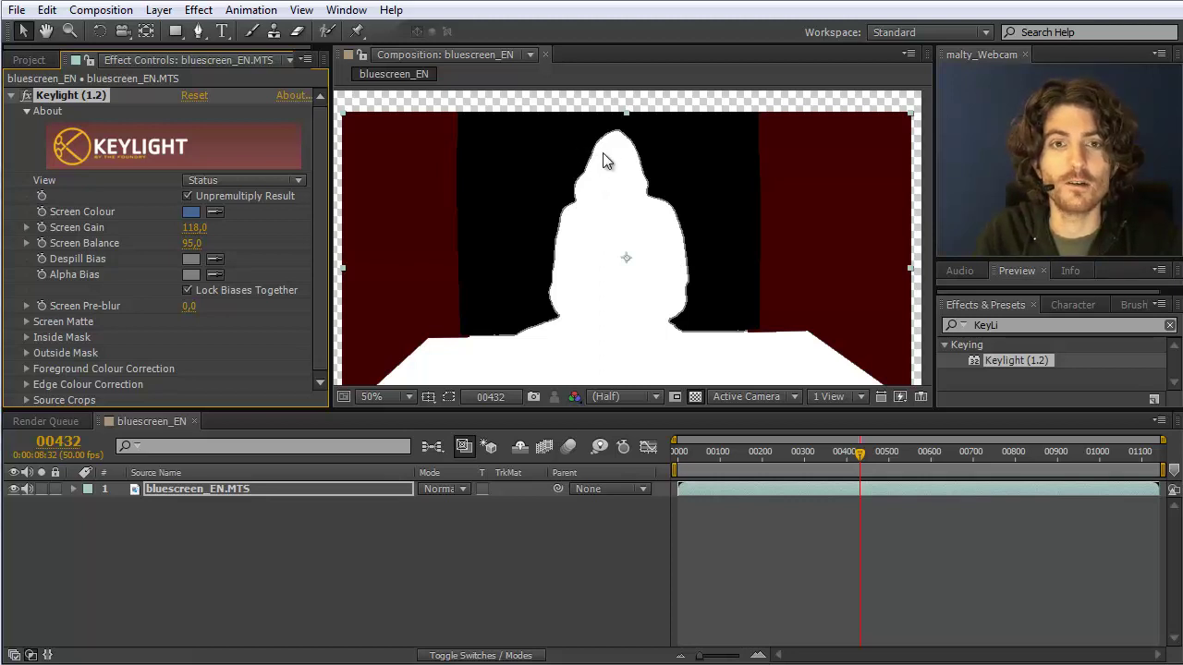
{"action": "left_click", "coordinate": [298, 180]}
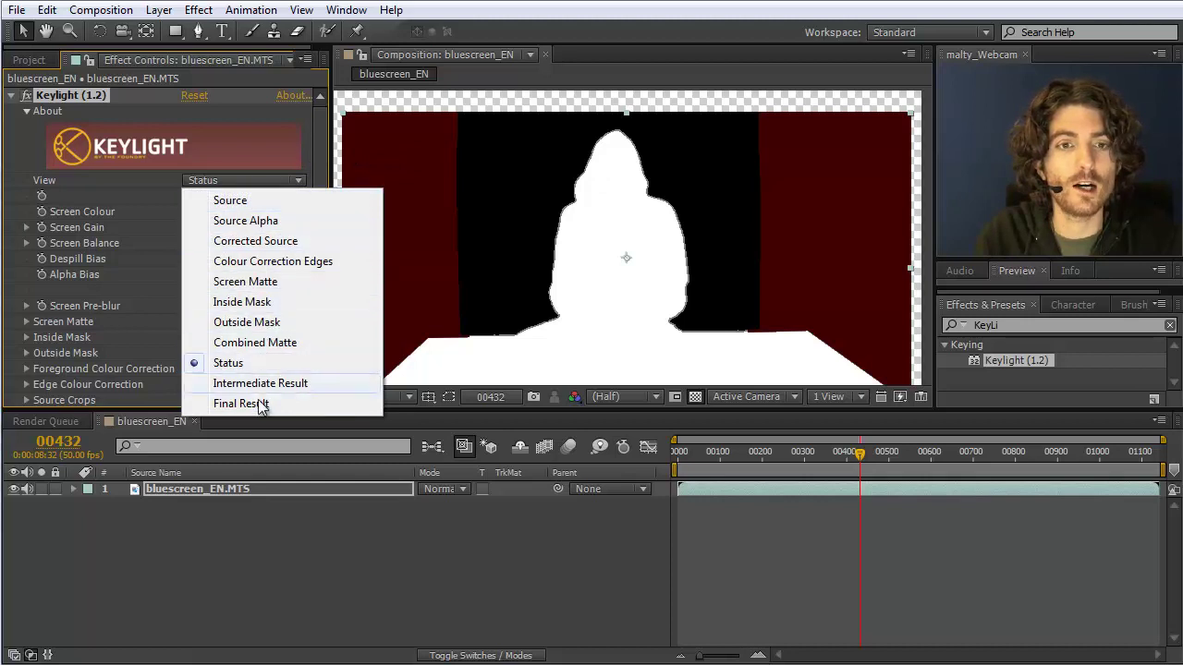
Set Keylight's View back to Final Result and scrub to earlier frames of the clip.
{"action": "left_click", "coordinate": [242, 404]}
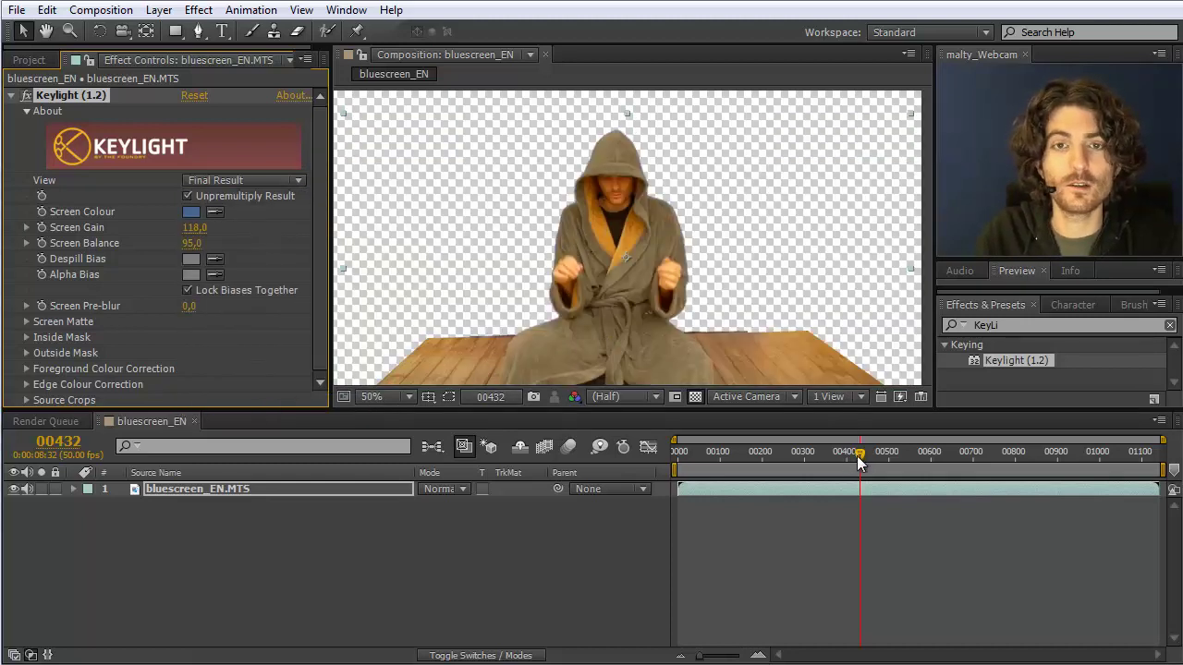
{"action": "left_click_drag", "start_coordinate": [856, 455], "coordinate": [891, 442]}
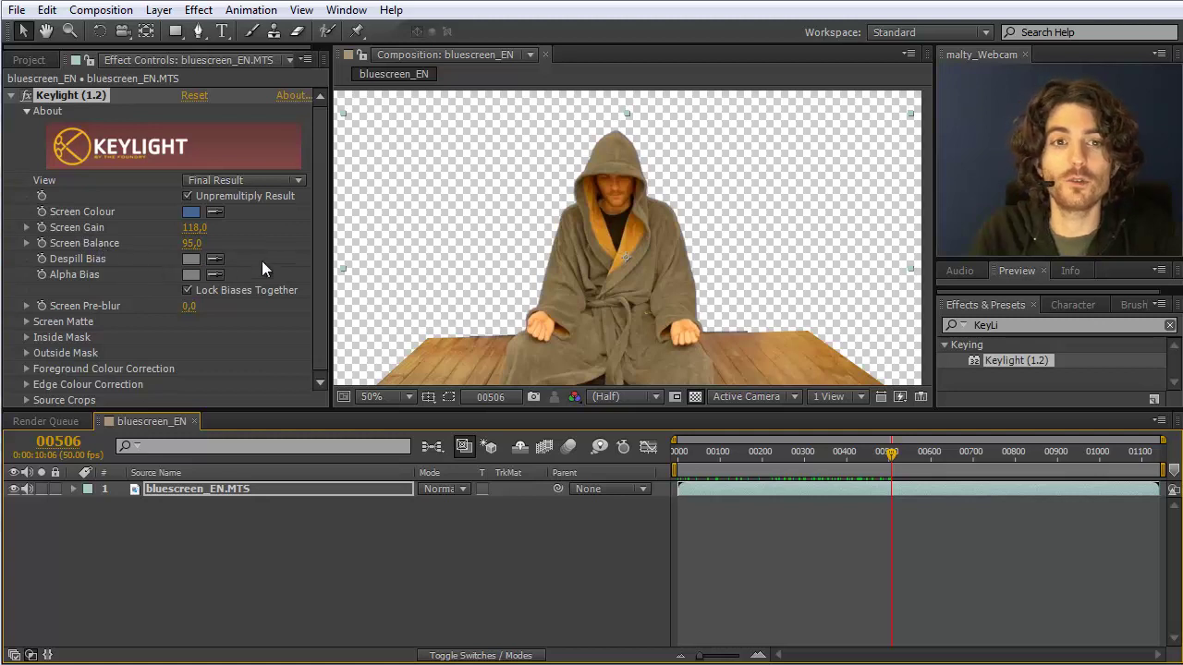
{"action": "left_click", "coordinate": [26, 321]}
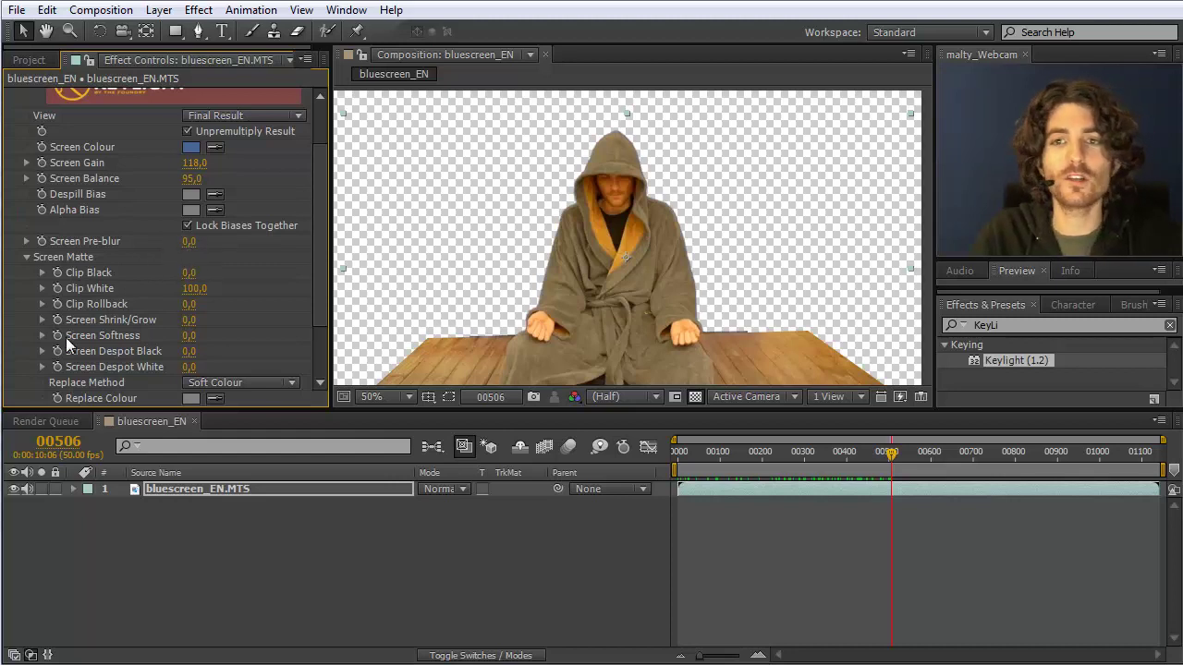
{"action": "left_click", "coordinate": [26, 257]}
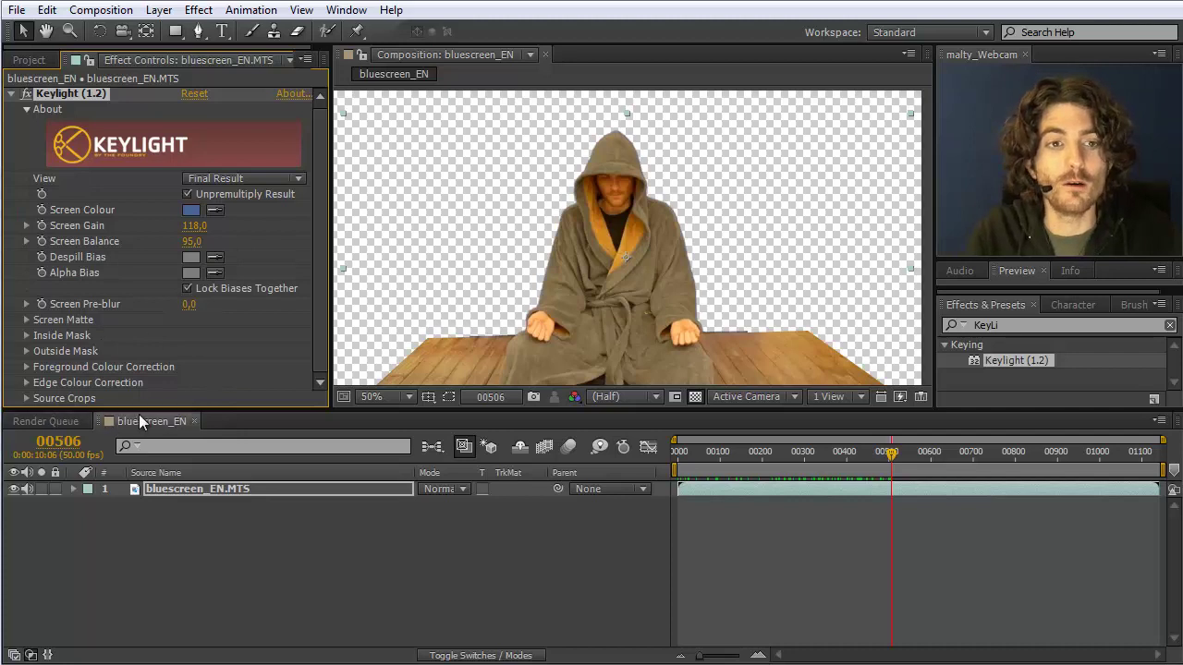
Make a Background composition from Background.png in the Project panel and scrub its timeline.
{"action": "left_click", "coordinate": [37, 58]}
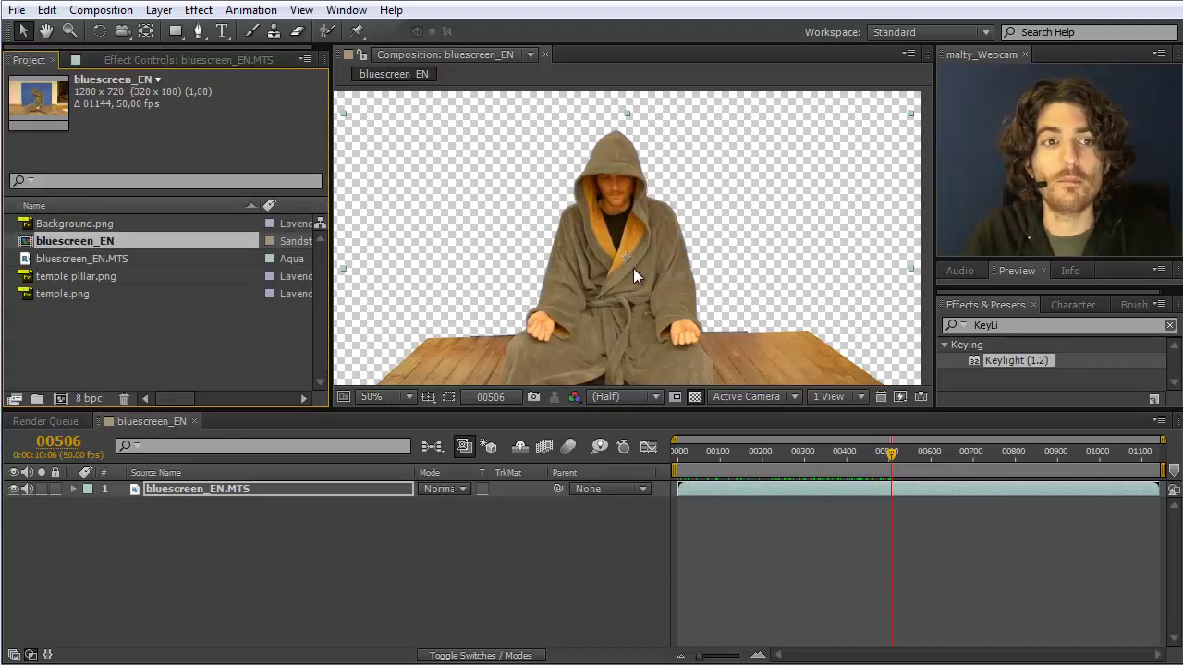
{"action": "left_click", "coordinate": [188, 488]}
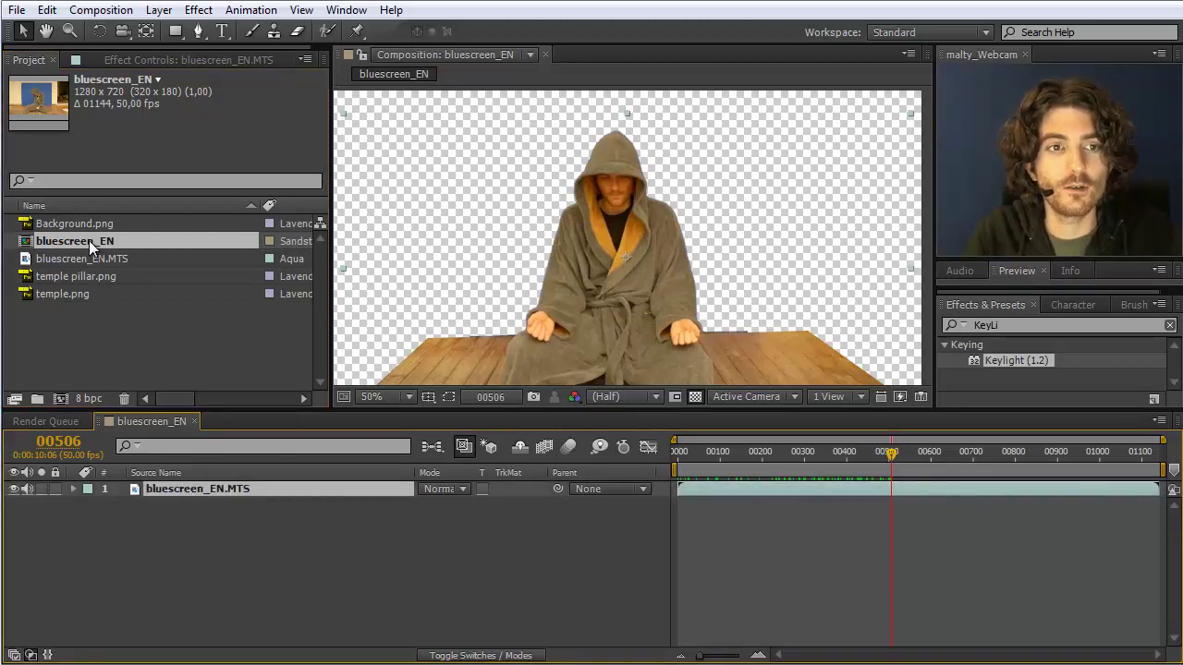
{"action": "left_click", "coordinate": [134, 342]}
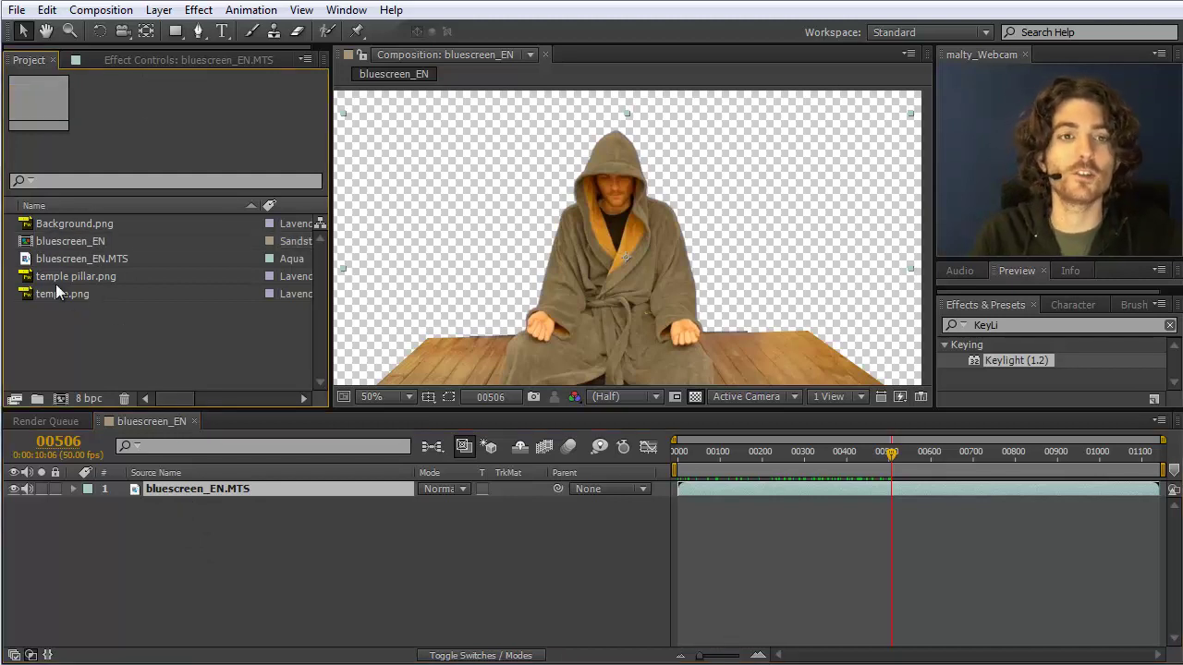
{"action": "left_click", "coordinate": [56, 225]}
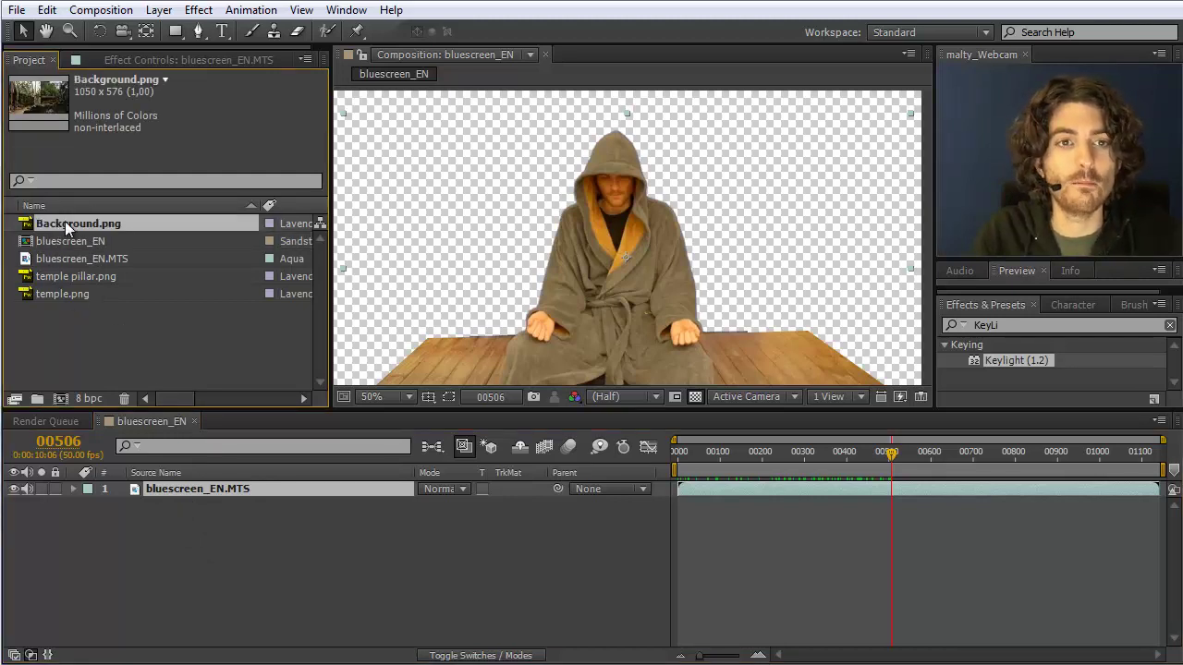
{"action": "left_click_drag", "start_coordinate": [64, 221], "coordinate": [64, 400]}
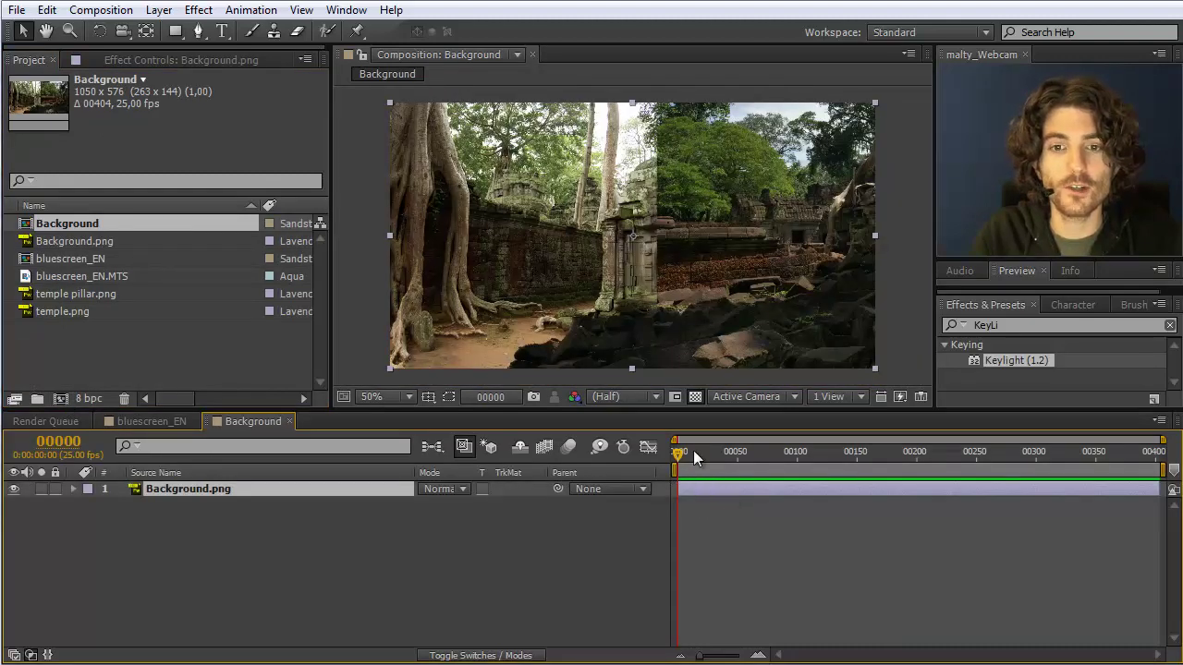
{"action": "mouse_move", "coordinate": [678, 454]}
{"action": "left_mouse_down"}
{"action": "mouse_move", "coordinate": [1006, 462]}
{"action": "mouse_move", "coordinate": [676, 458]}
{"action": "left_mouse_up"}
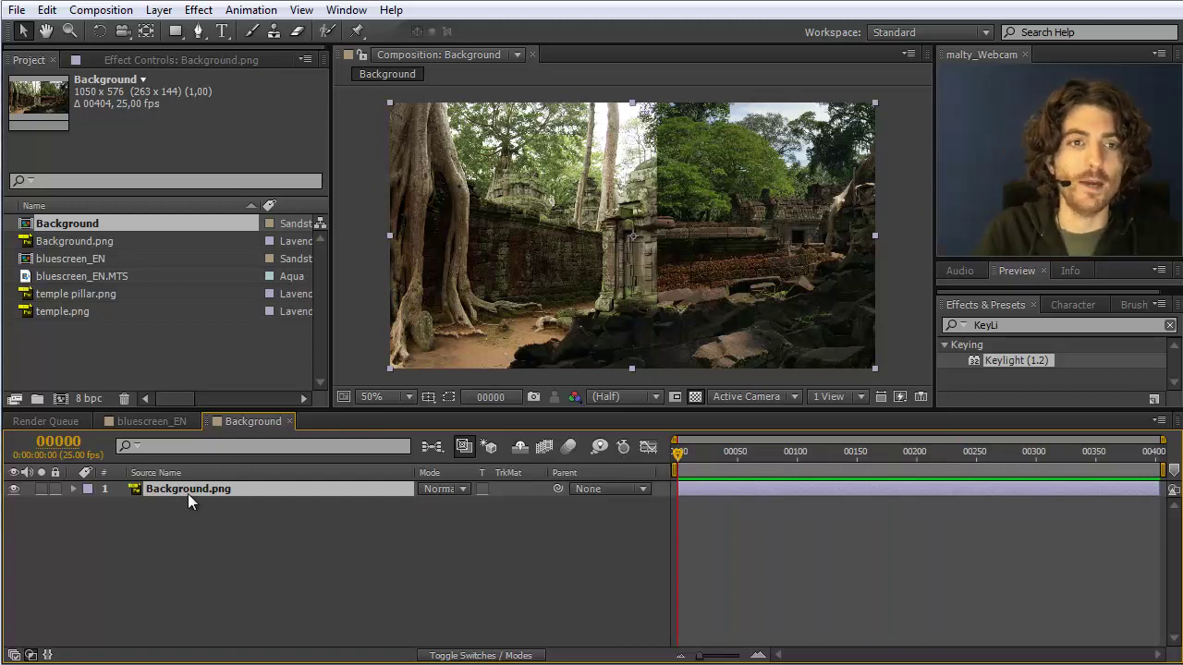
Layer temple.png above Background.png, then add and delete the raw bluescreen_EN.MTS layer.
{"action": "left_click", "coordinate": [52, 311]}
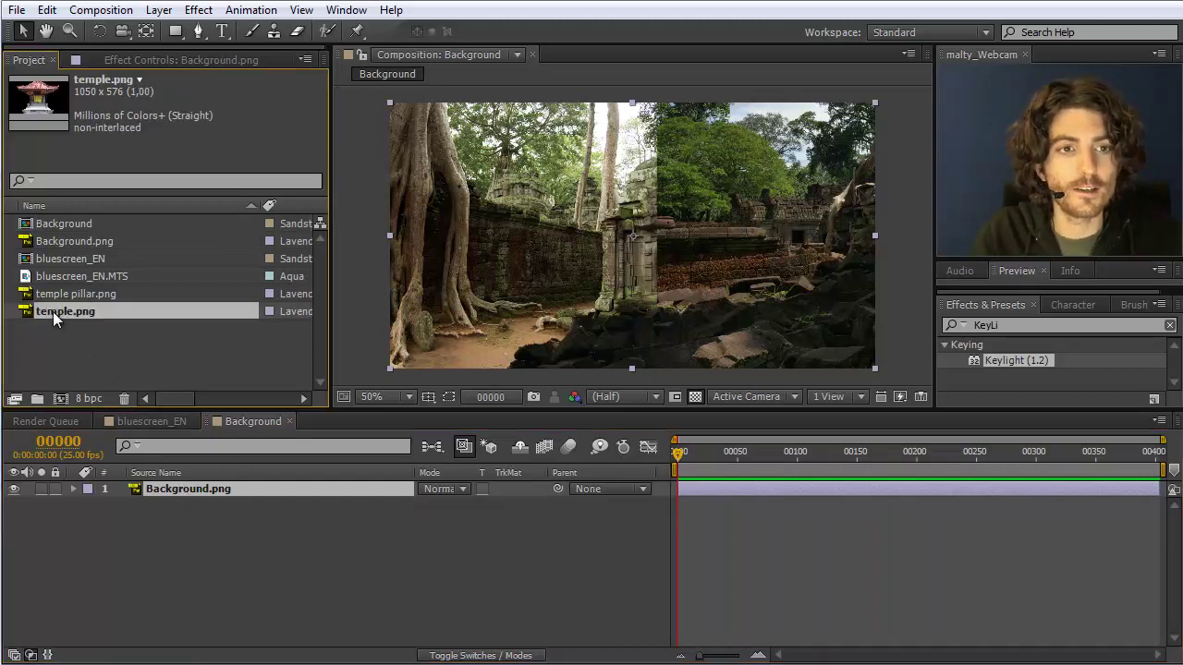
{"action": "left_click_drag", "start_coordinate": [53, 310], "coordinate": [82, 493]}
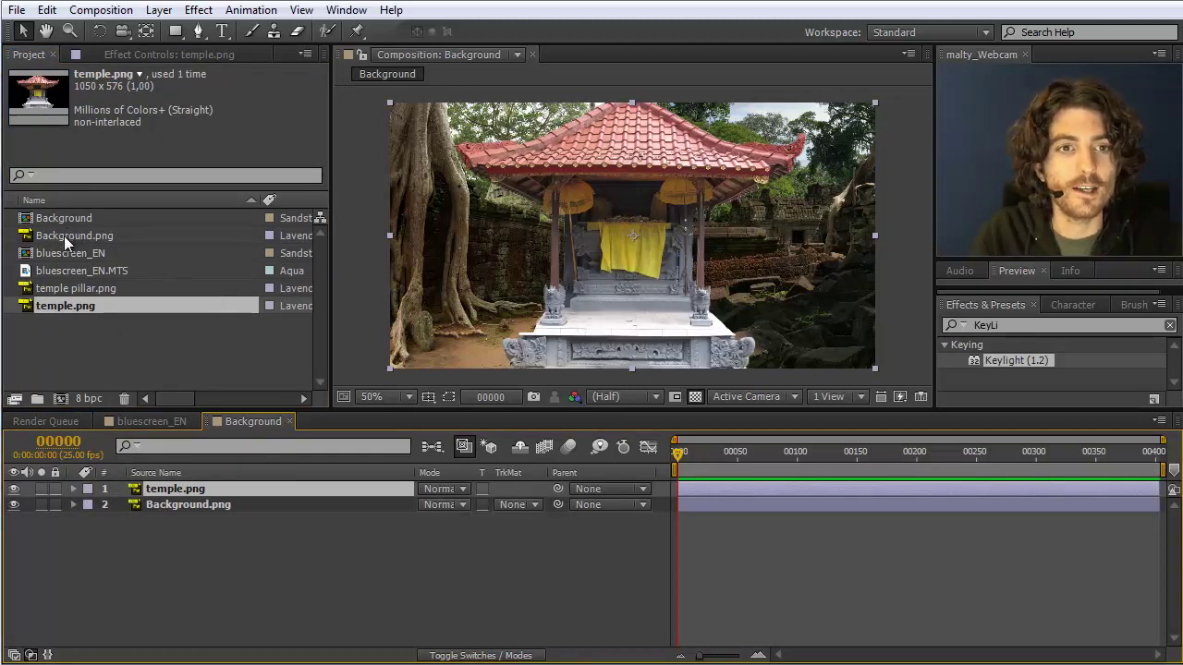
{"action": "left_click", "coordinate": [71, 271]}
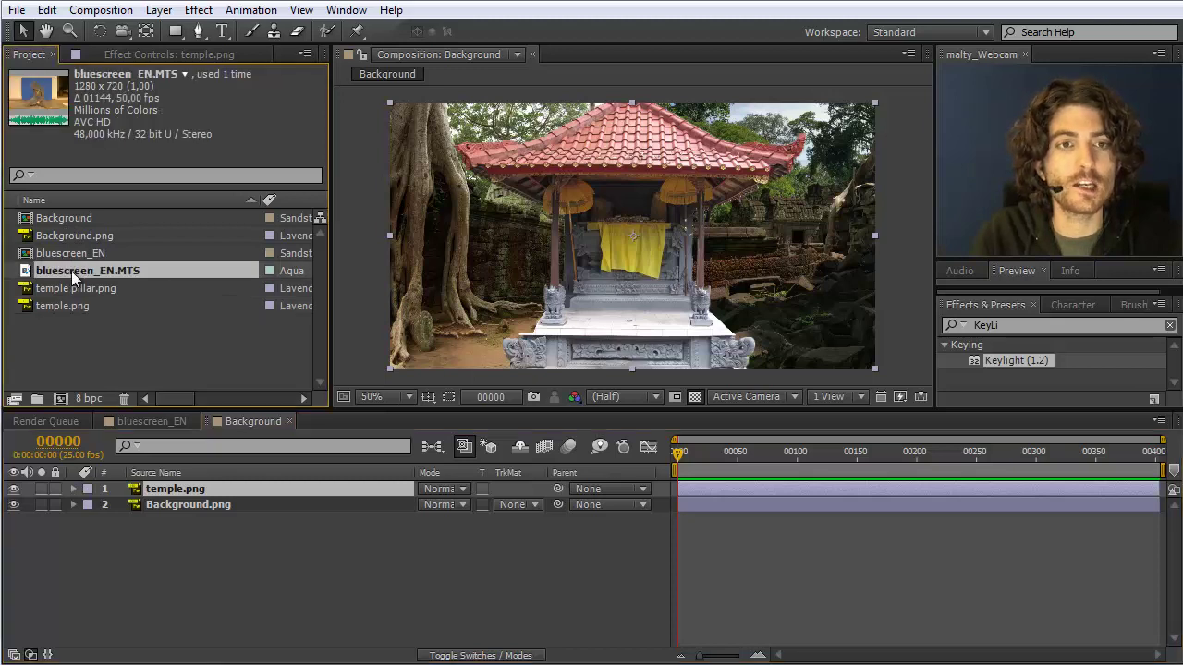
{"action": "left_click_drag", "start_coordinate": [71, 271], "coordinate": [107, 482]}
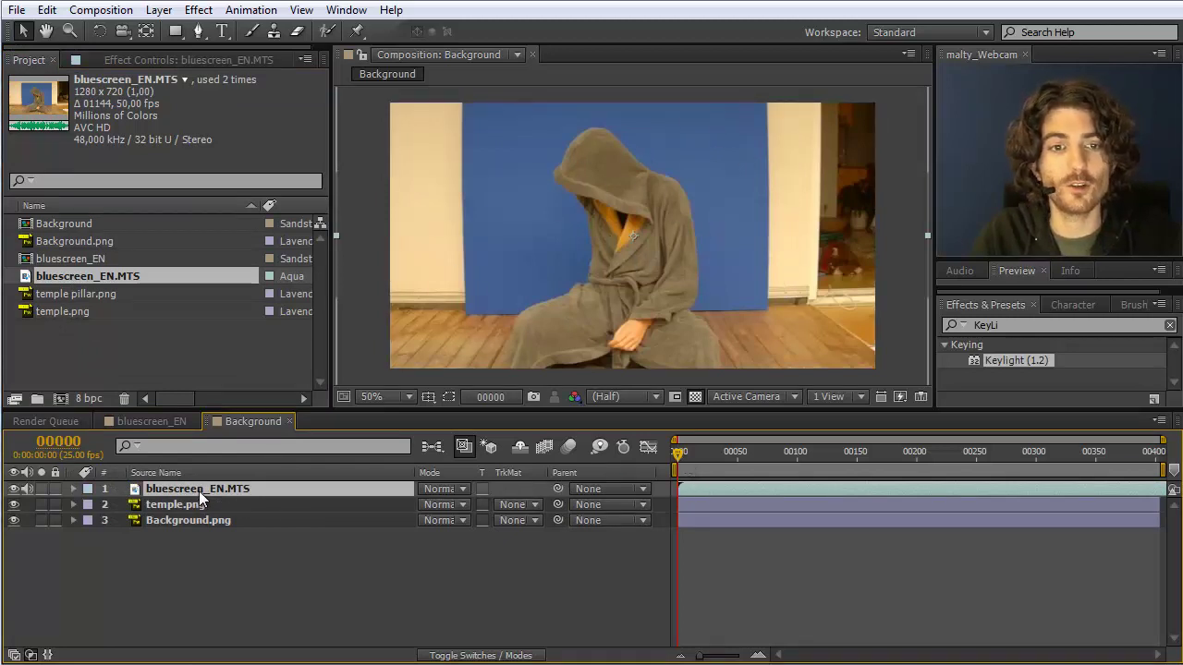
{"action": "key", "text": "Delete"}
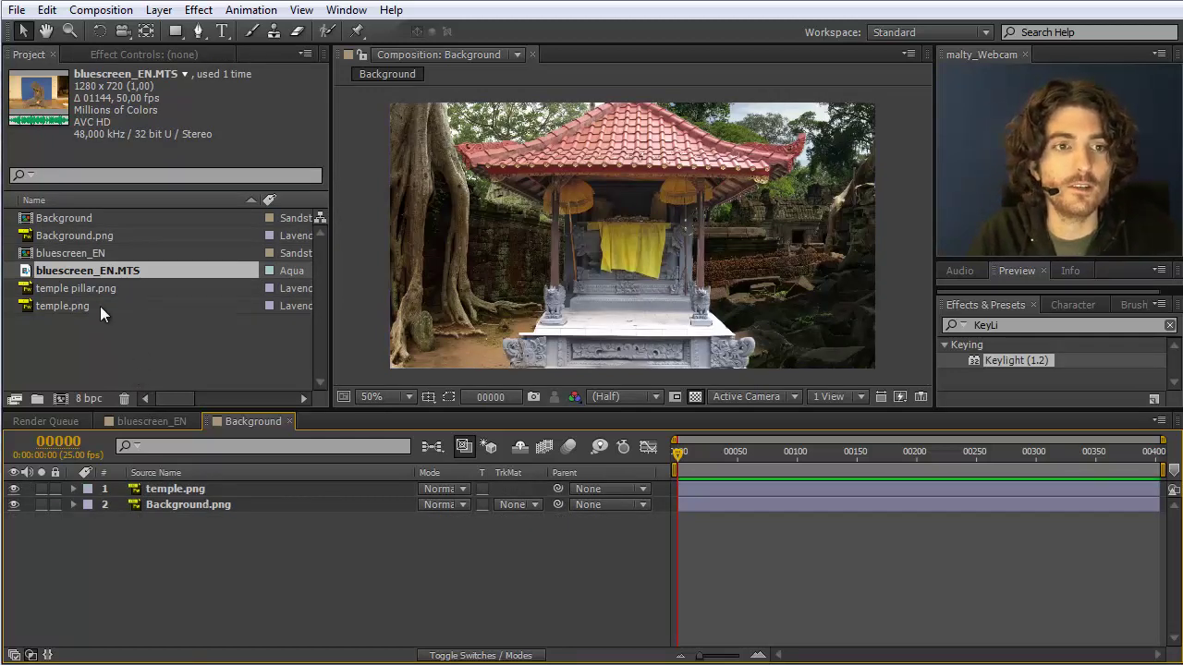
Nest the keyed bluescreen_EN comp into Background above temple.png, checking it in its own tab.
{"action": "left_click", "coordinate": [67, 253]}
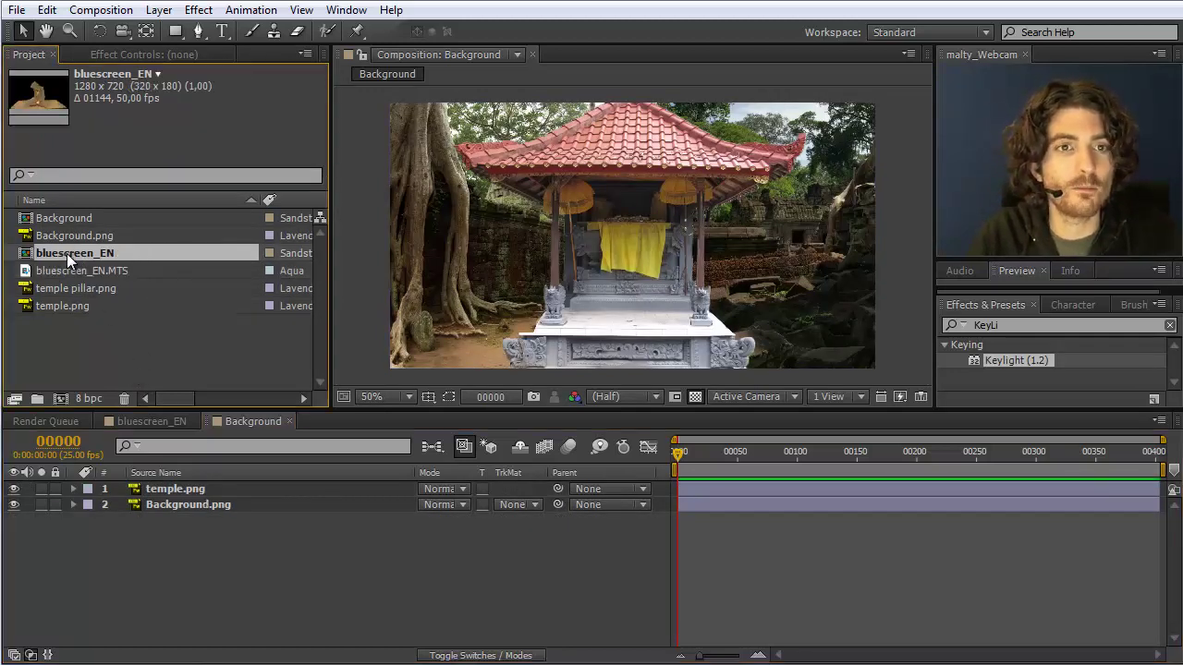
{"action": "left_click_drag", "start_coordinate": [66, 257], "coordinate": [136, 485]}
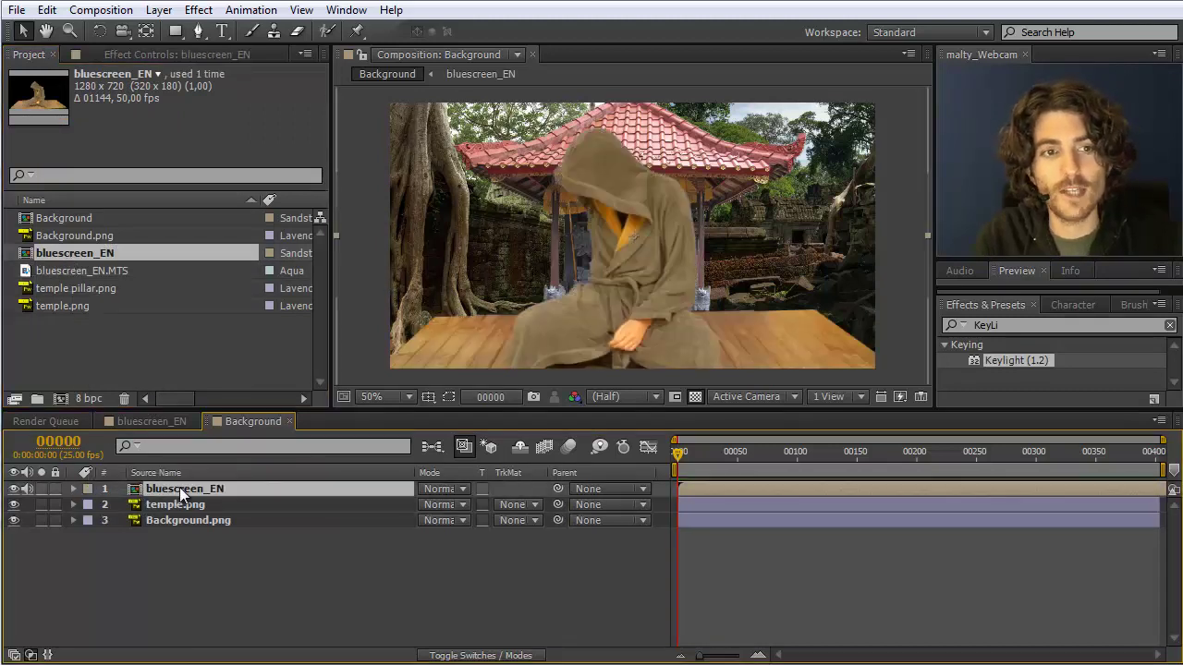
{"action": "left_click", "coordinate": [164, 419]}
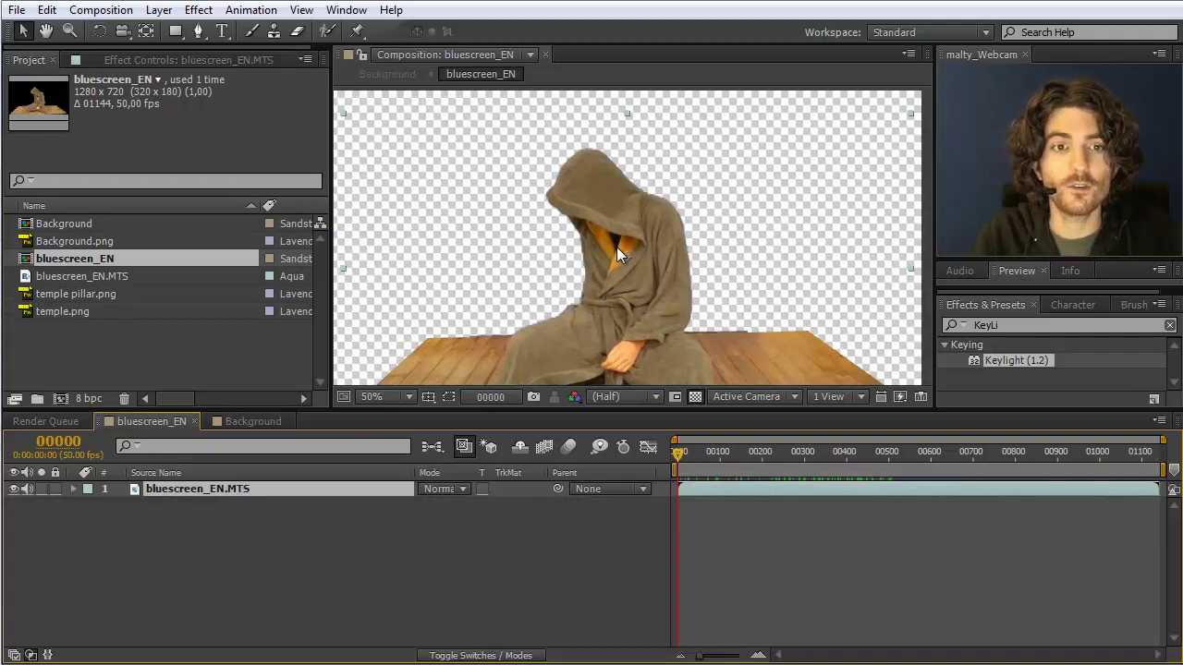
{"action": "left_click", "coordinate": [255, 422]}
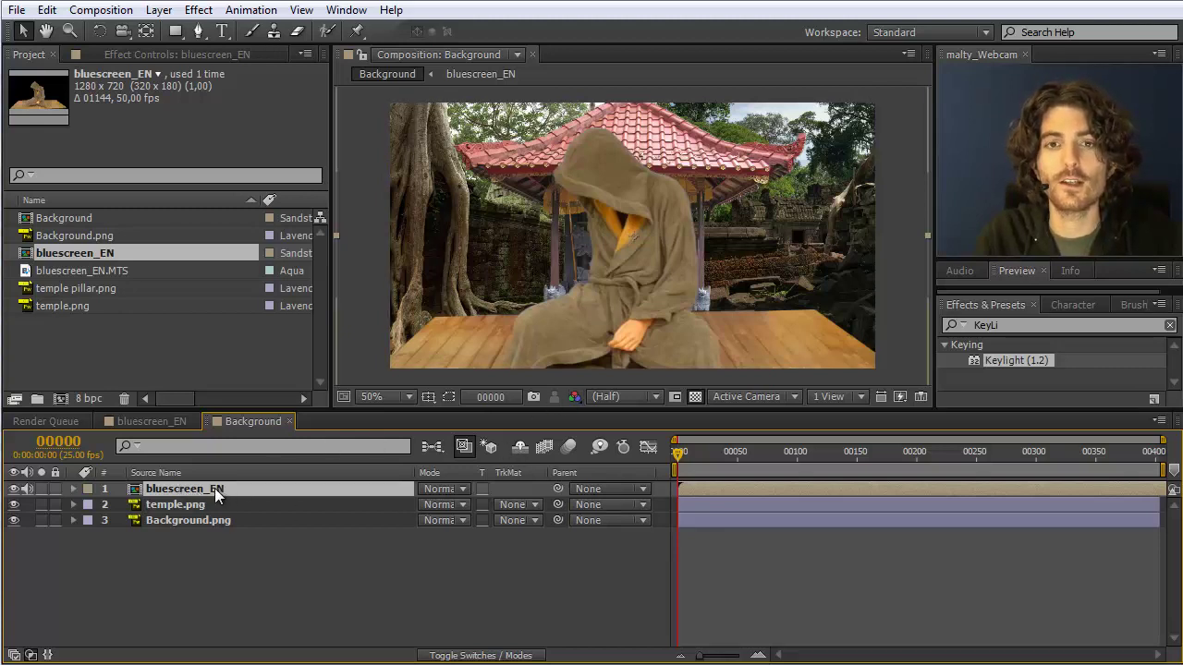
{"action": "left_click", "coordinate": [153, 420]}
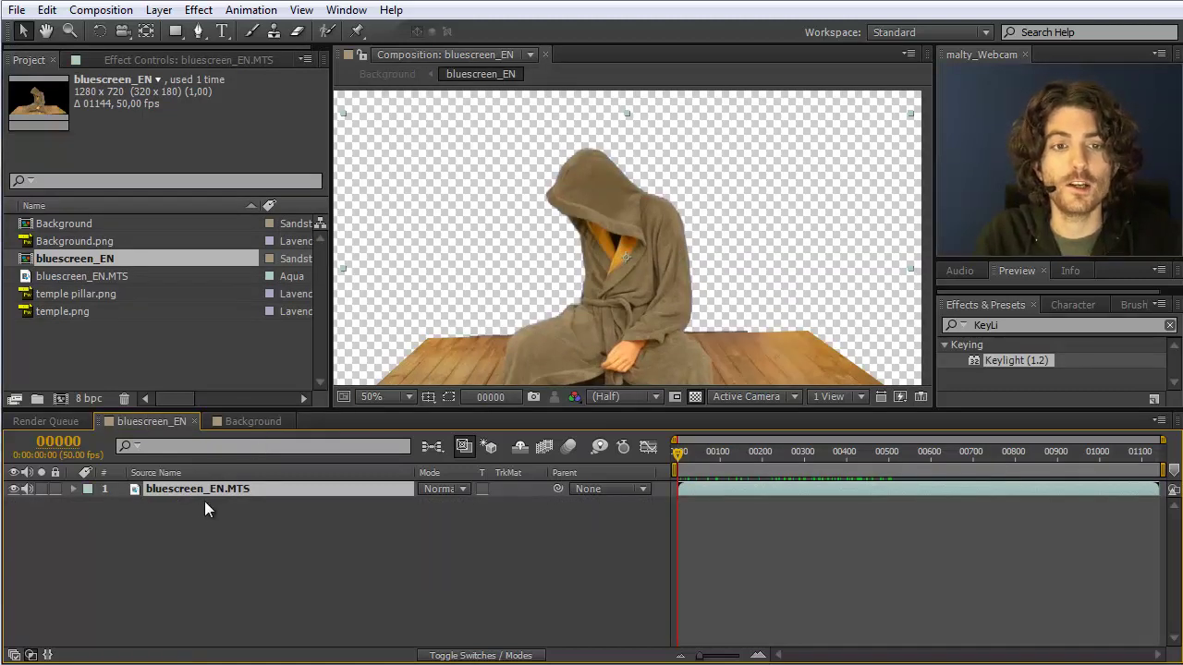
{"action": "left_click", "coordinate": [255, 422]}
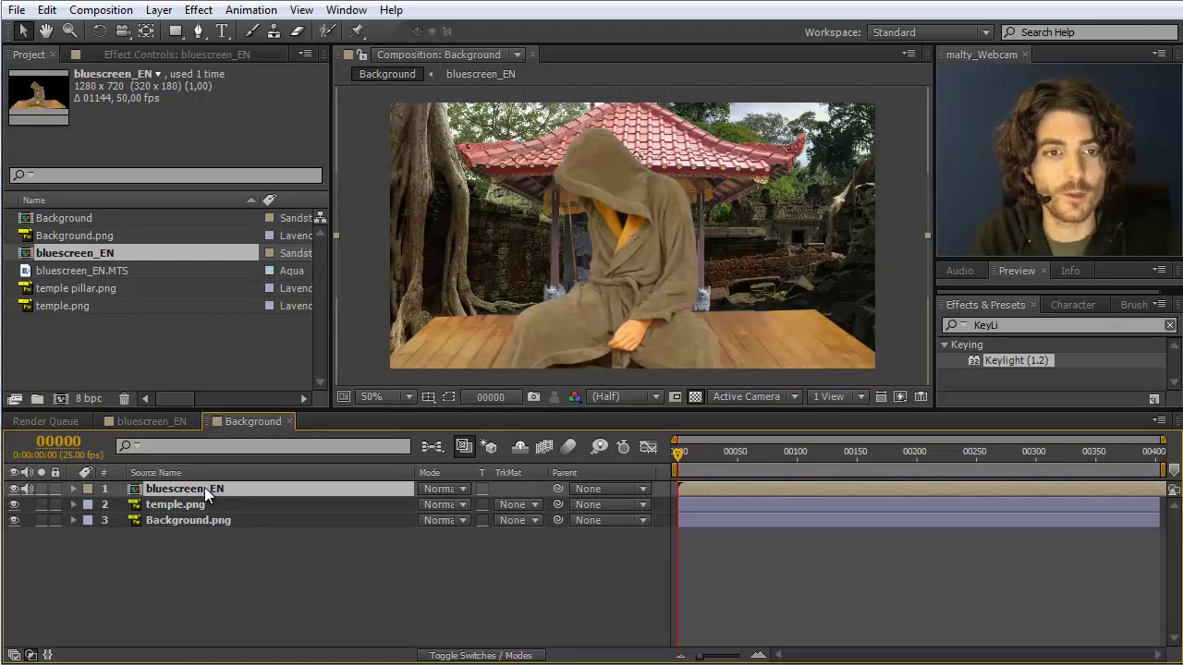
Scale the bluescreen_EN layer to 43% and move the man down onto the wooden platform.
{"action": "key", "text": "s"}
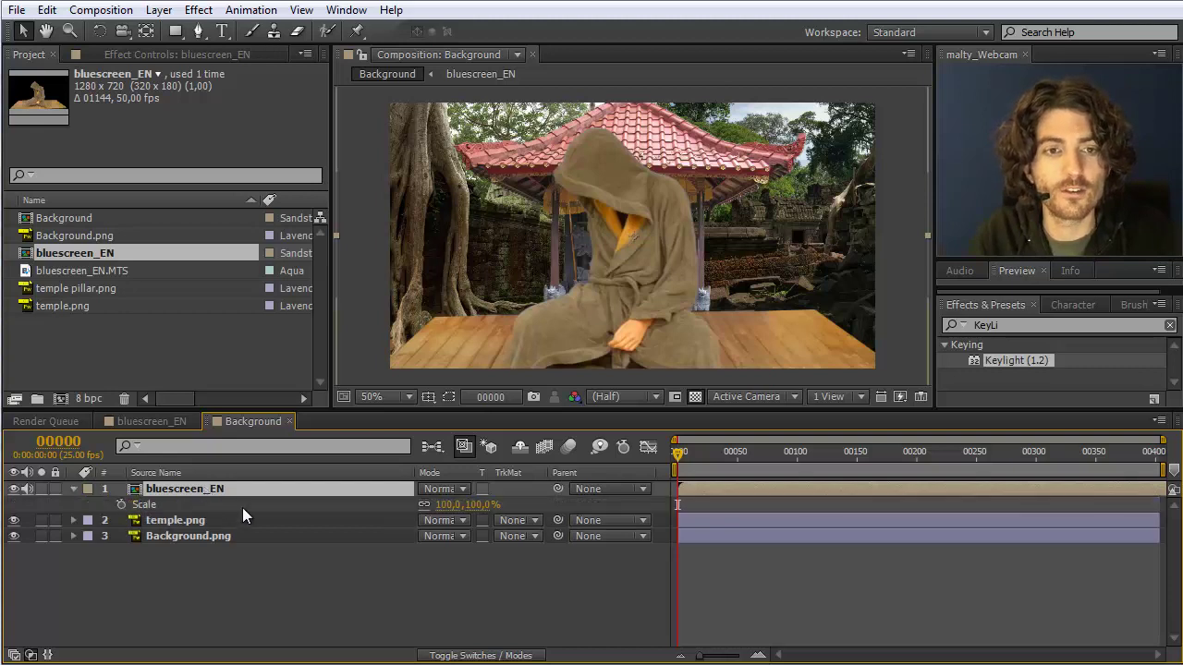
{"action": "left_click_drag", "start_coordinate": [453, 504], "coordinate": [400, 504]}
{"action": "left_click_drag", "start_coordinate": [624, 280], "coordinate": [641, 181]}
{"action": "scroll", "coordinate": [634, 339], "scroll_direction": "up", "scroll_amount": 2}
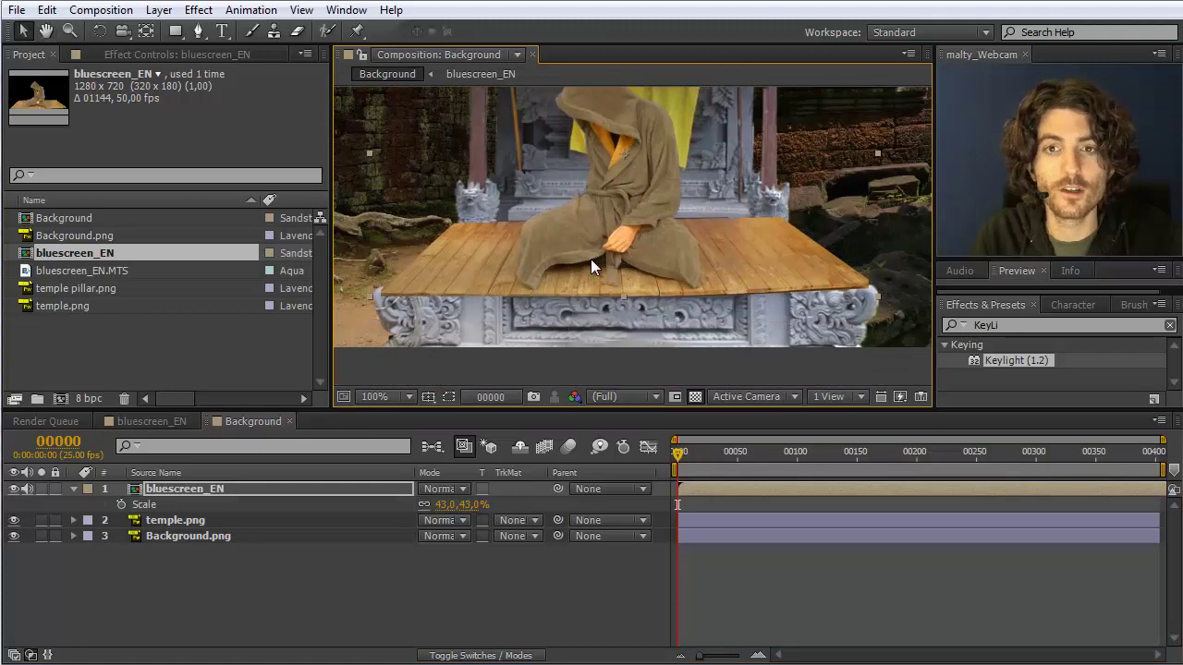
{"action": "left_click_drag", "start_coordinate": [571, 283], "coordinate": [594, 285]}
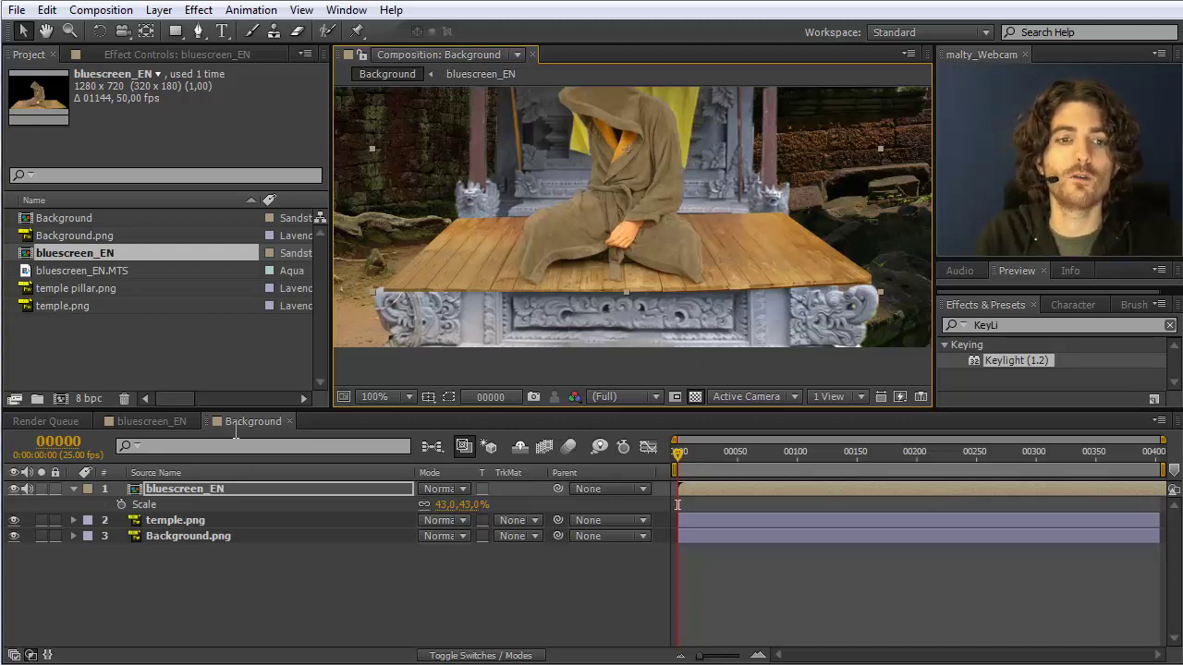
{"action": "left_click", "coordinate": [191, 490]}
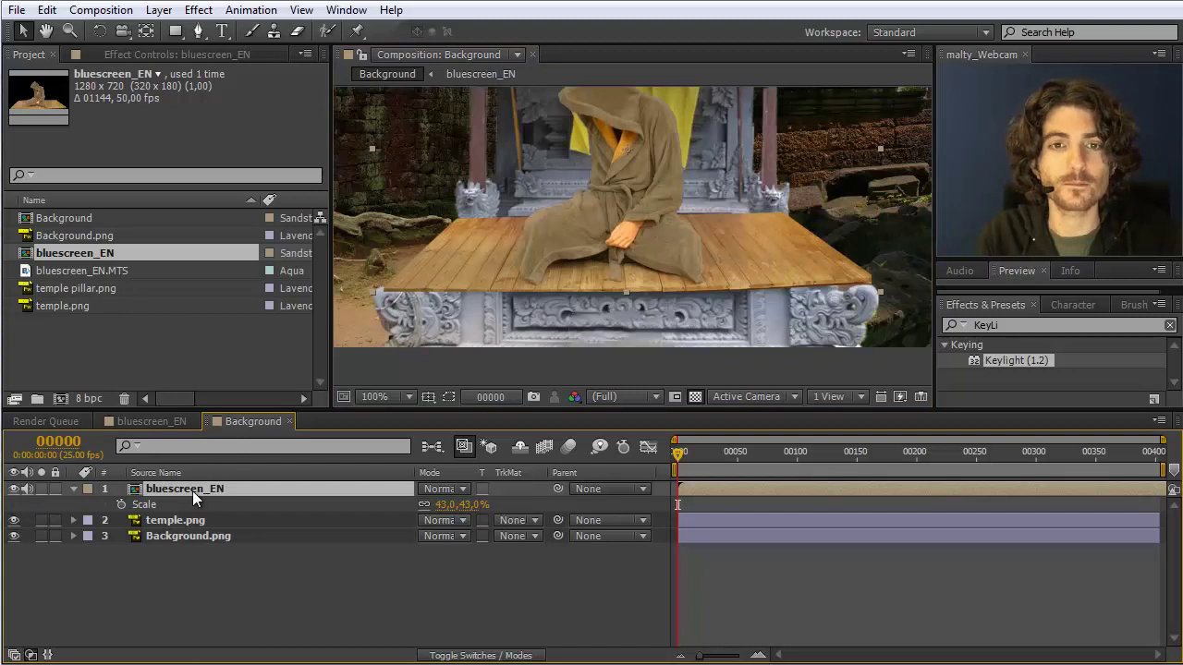
Duplicate the temple.png layer and move the copy to the top of the stack.
{"action": "left_click", "coordinate": [122, 366]}
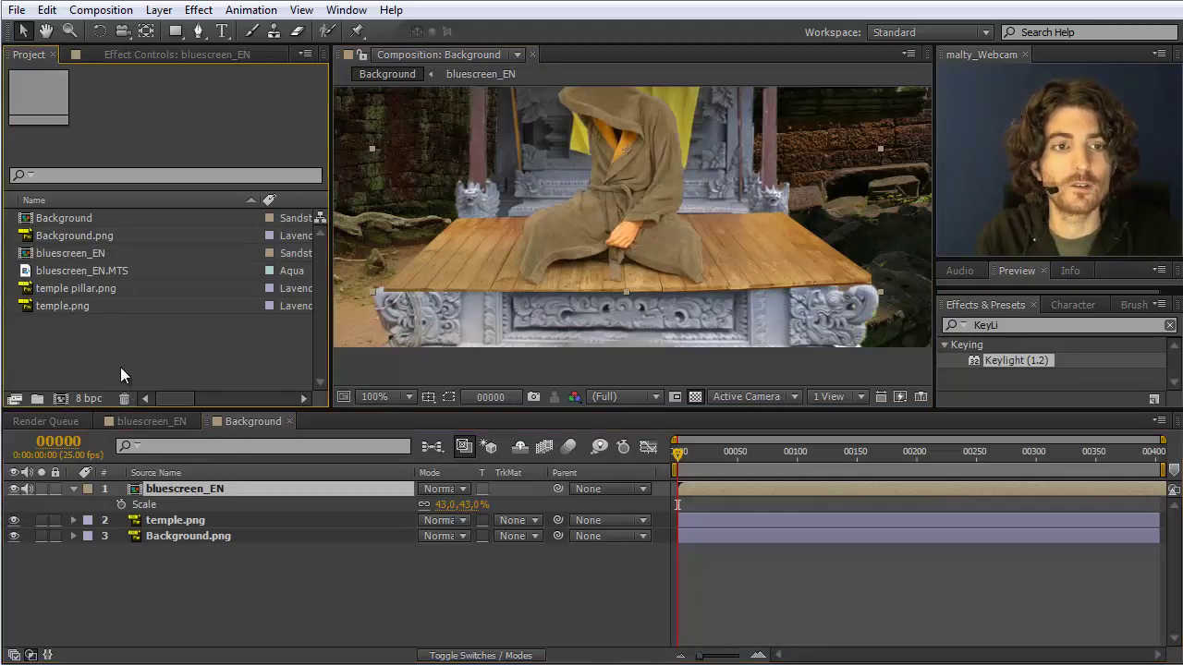
{"action": "left_click", "coordinate": [163, 520]}
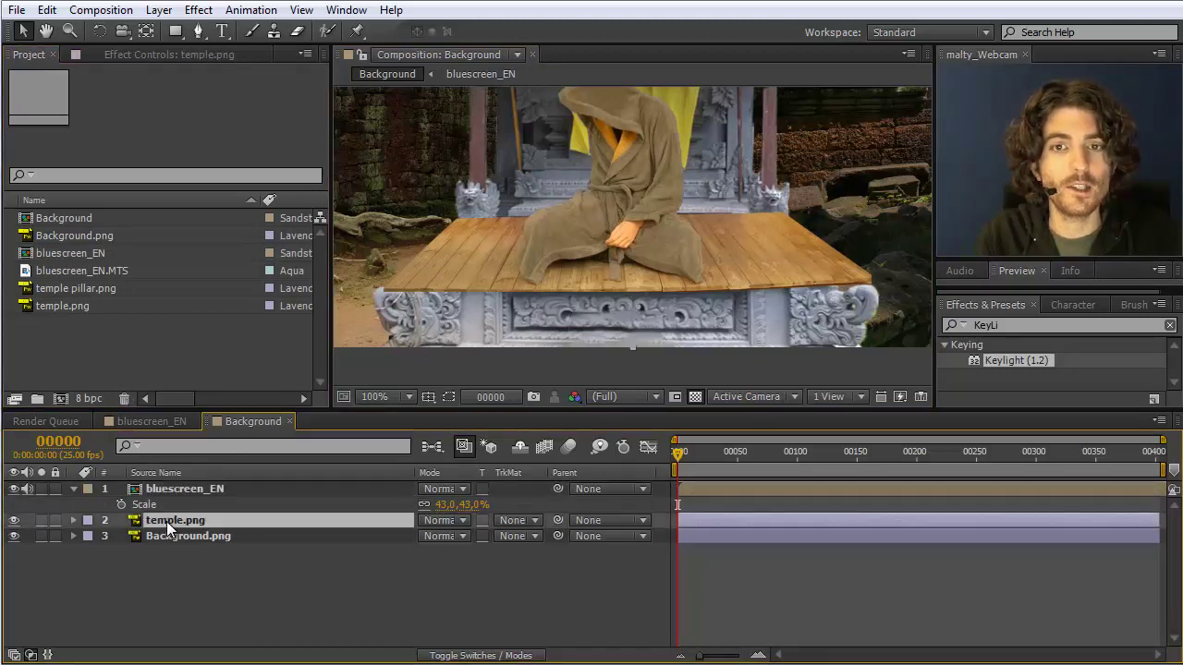
{"action": "key", "text": "ctrl+d"}
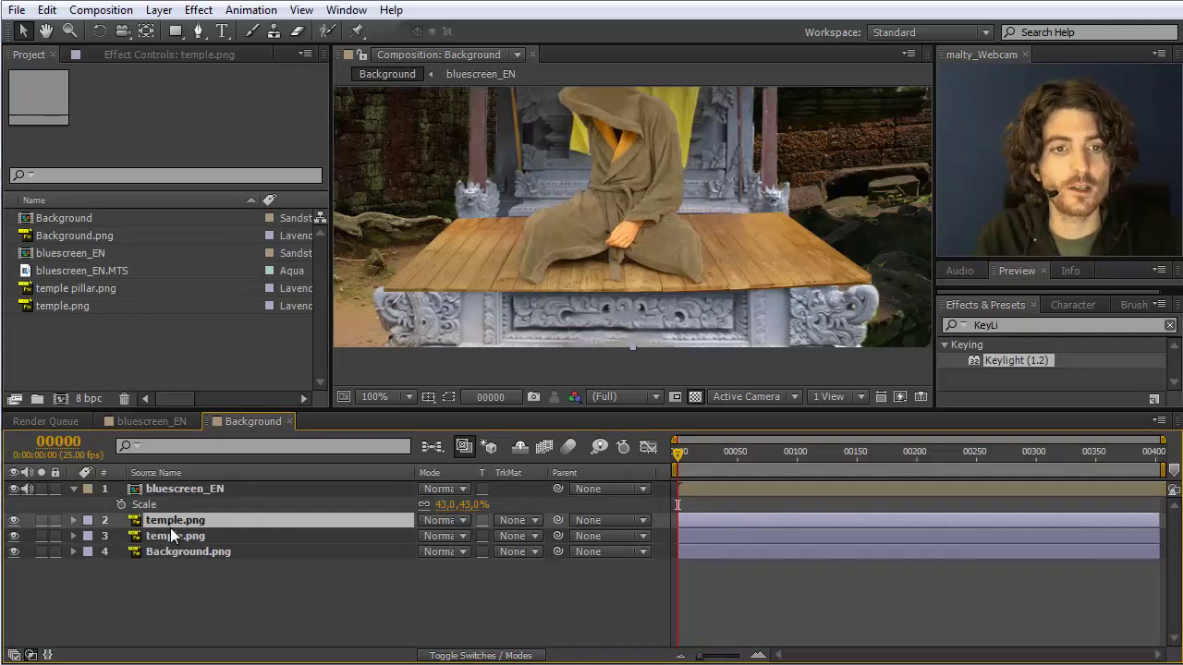
{"action": "left_click_drag", "start_coordinate": [172, 525], "coordinate": [173, 486]}
Draw a closed Pen mask around the left guardian statue on the temple copy.
{"action": "left_click", "coordinate": [197, 31]}
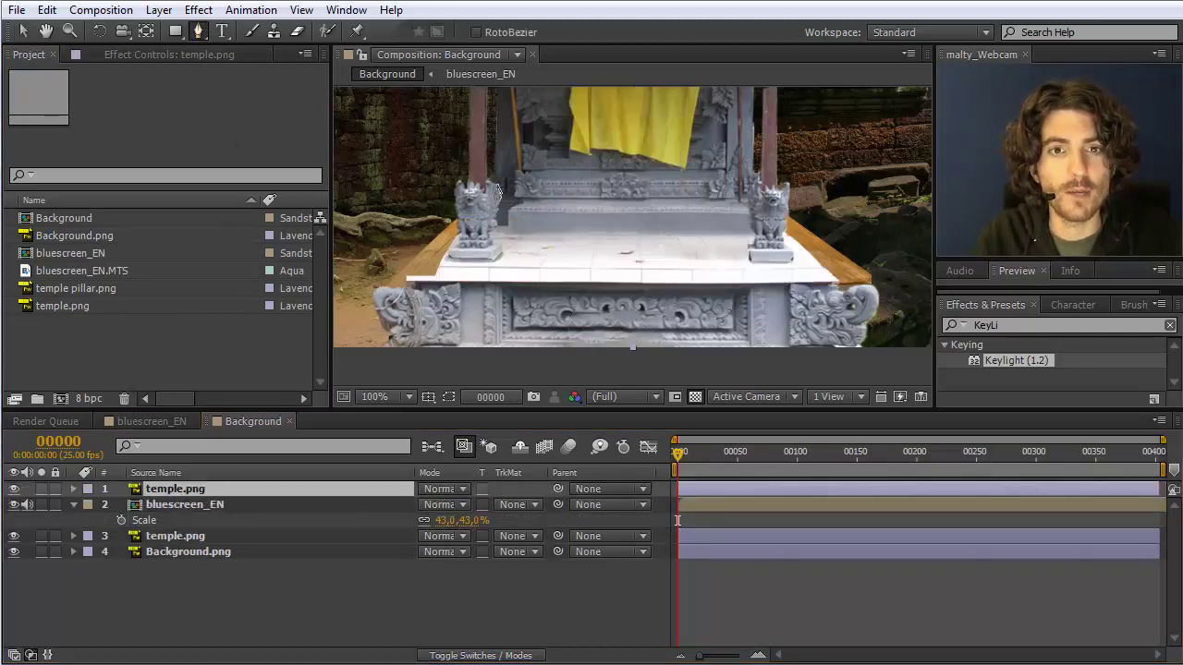
{"action": "left_click", "coordinate": [492, 185]}
{"action": "left_click", "coordinate": [500, 205]}
{"action": "left_click", "coordinate": [493, 224]}
{"action": "left_click", "coordinate": [496, 240]}
{"action": "left_click", "coordinate": [499, 253]}
{"action": "left_click", "coordinate": [446, 257]}
{"action": "left_click", "coordinate": [447, 223]}
{"action": "left_click", "coordinate": [492, 184]}
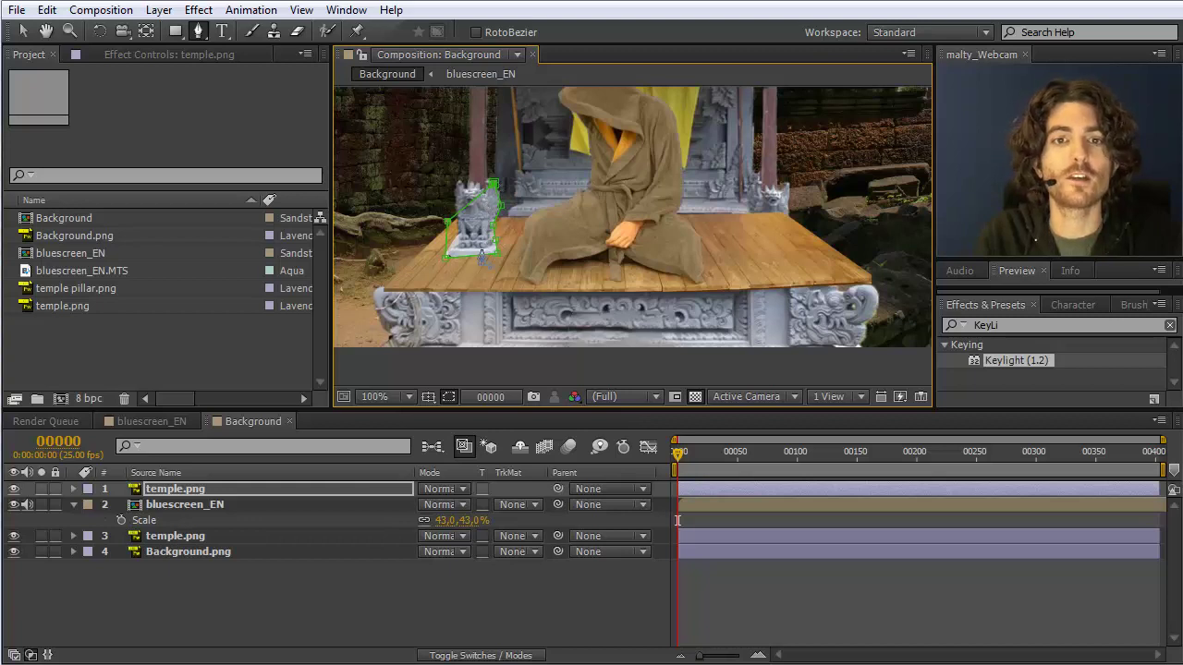
{"action": "left_click", "coordinate": [20, 32]}
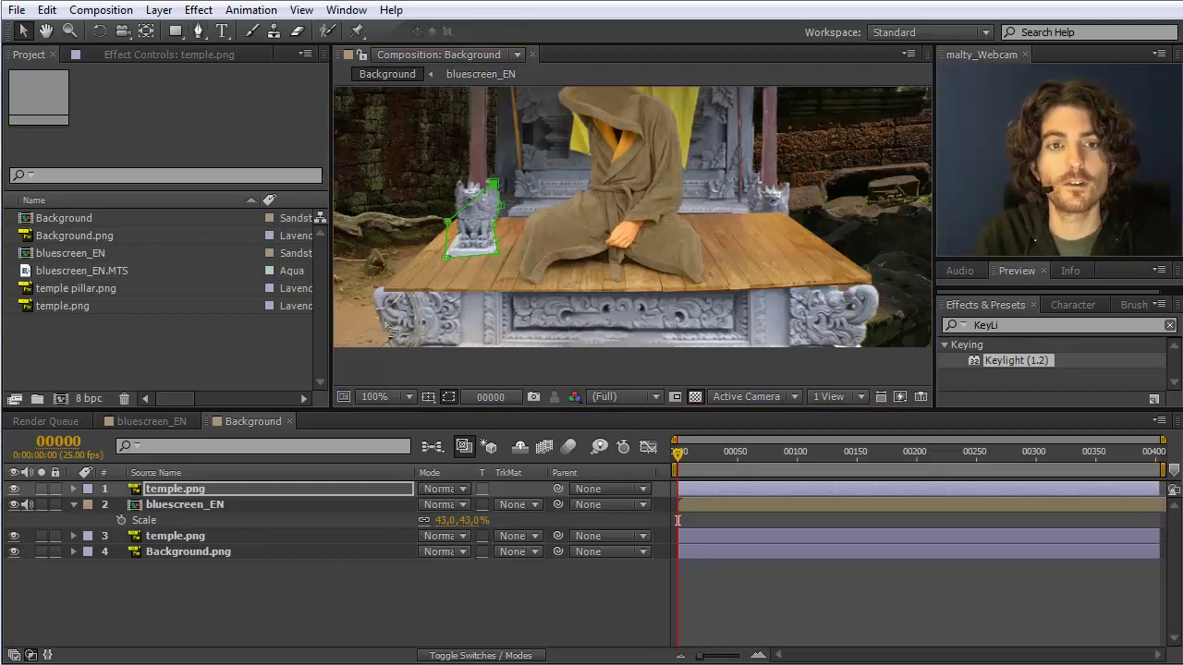
{"action": "left_click", "coordinate": [422, 363]}
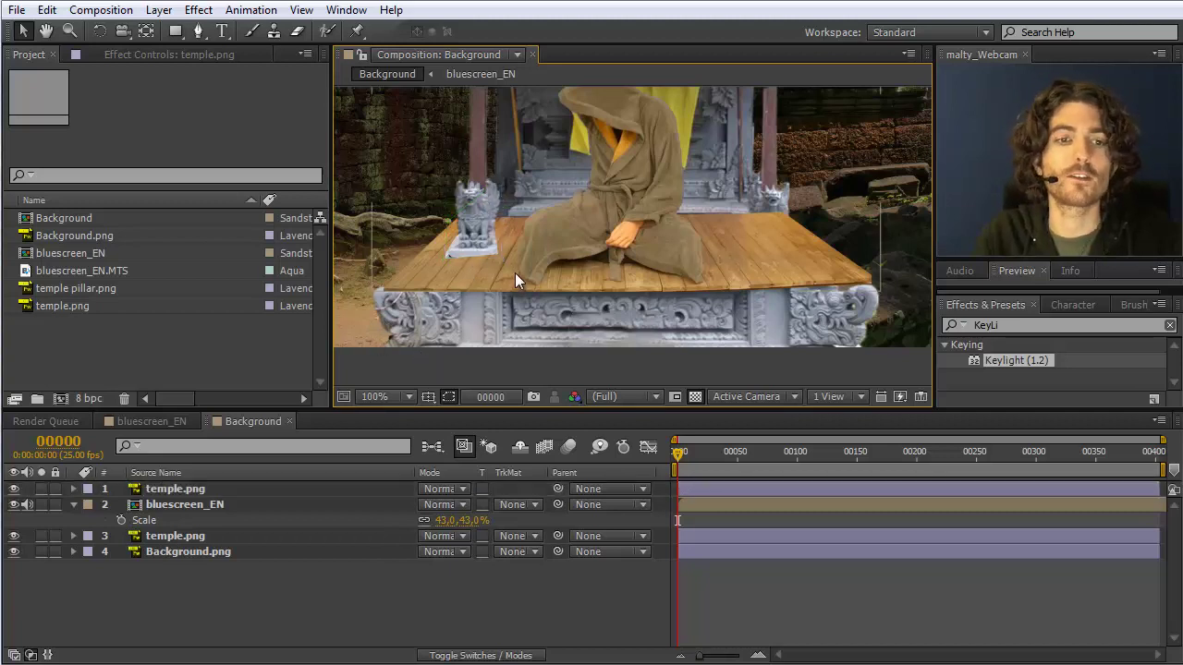
{"action": "left_click", "coordinate": [175, 490]}
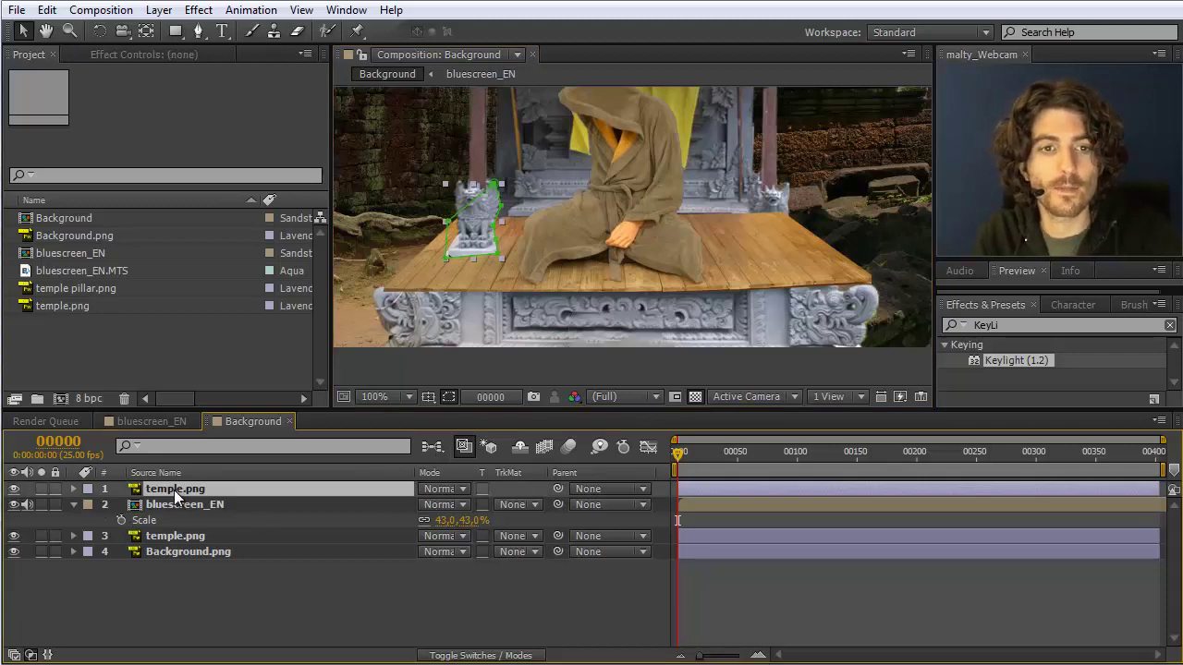
Replace the masked temple copy with temple pillar.png as the top layer, soloing it briefly to check.
{"action": "key", "text": "Delete"}
{"action": "left_click", "coordinate": [111, 347]}
{"action": "left_click", "coordinate": [87, 289]}
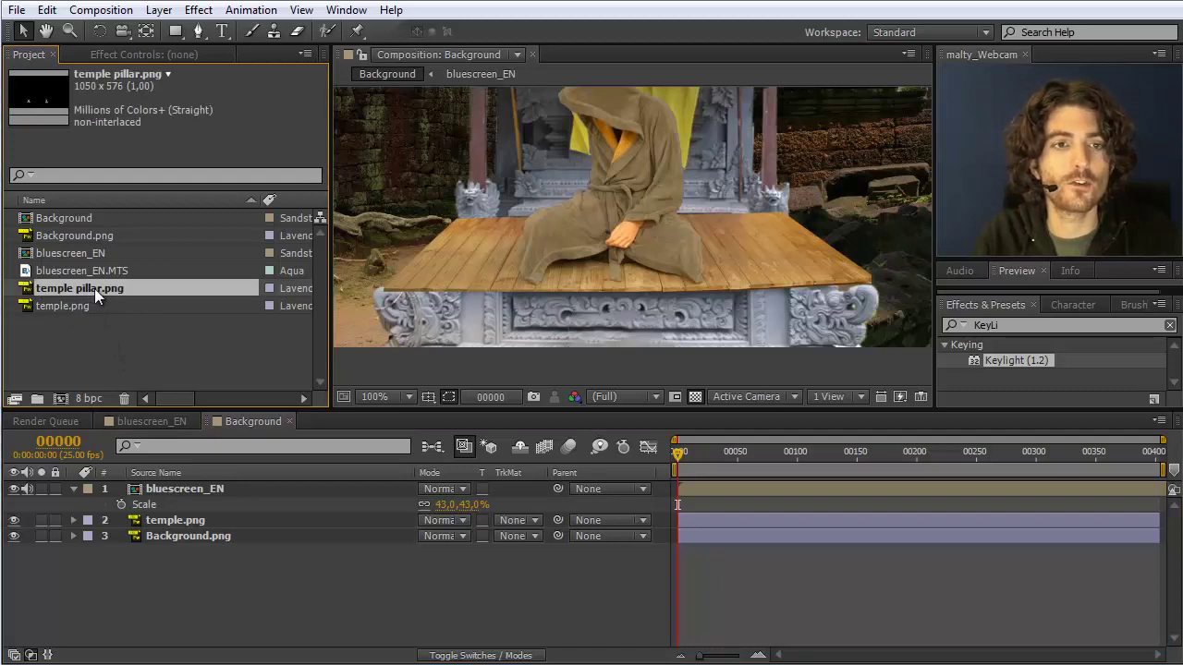
{"action": "left_click_drag", "start_coordinate": [95, 289], "coordinate": [135, 489]}
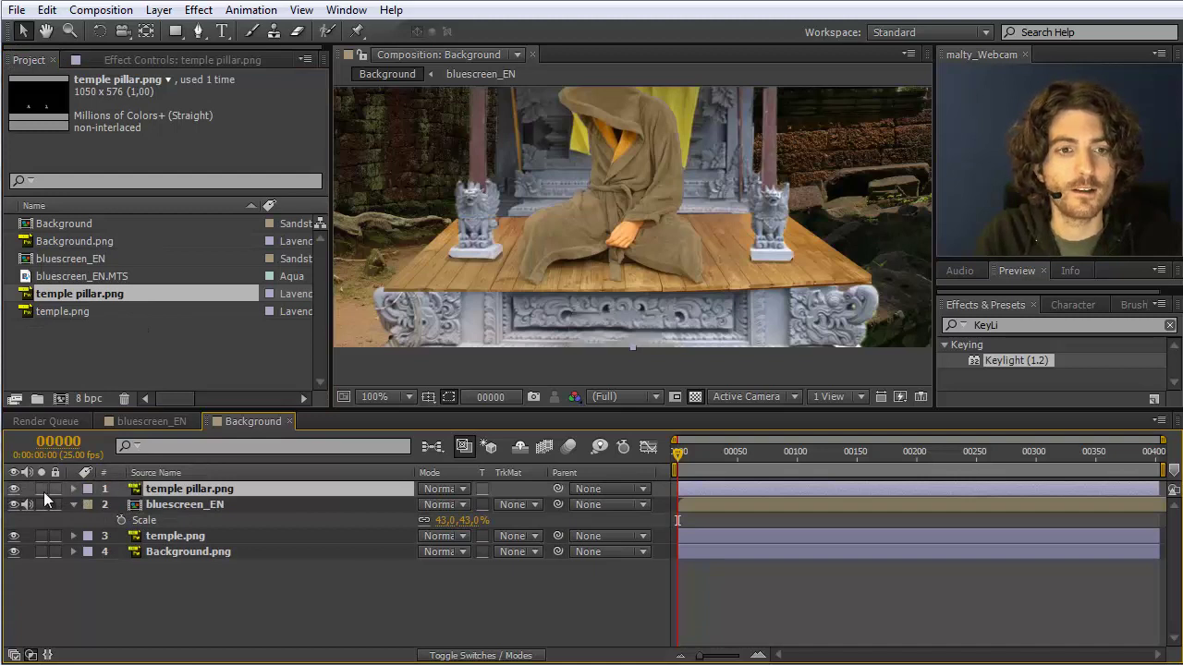
{"action": "left_click", "coordinate": [42, 488]}
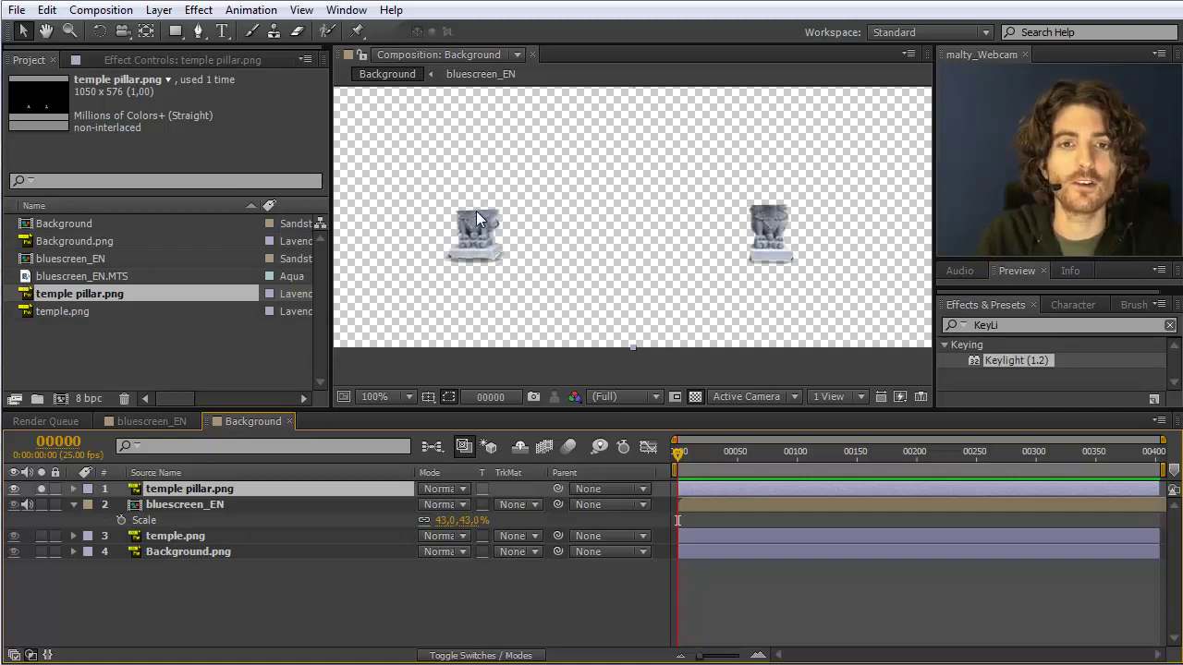
{"action": "left_click", "coordinate": [41, 487]}
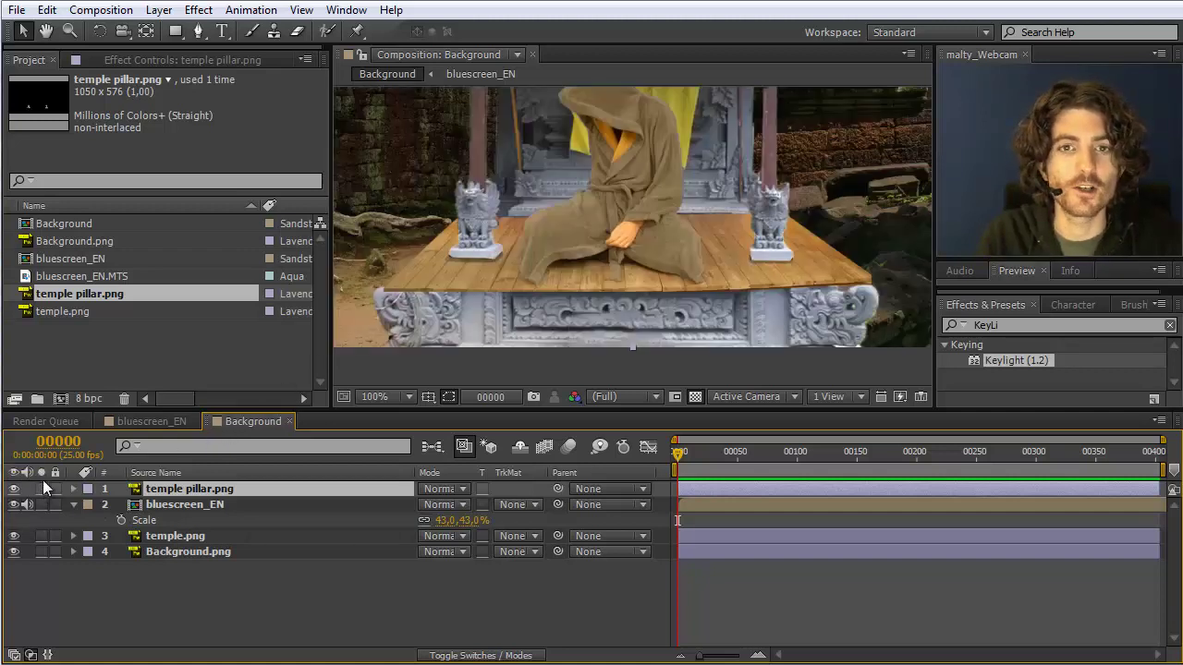
Bring the temple roof into view and move to a later frame of the clip.
{"action": "scroll", "coordinate": [627, 282], "scroll_direction": "down", "scroll_amount": 2}
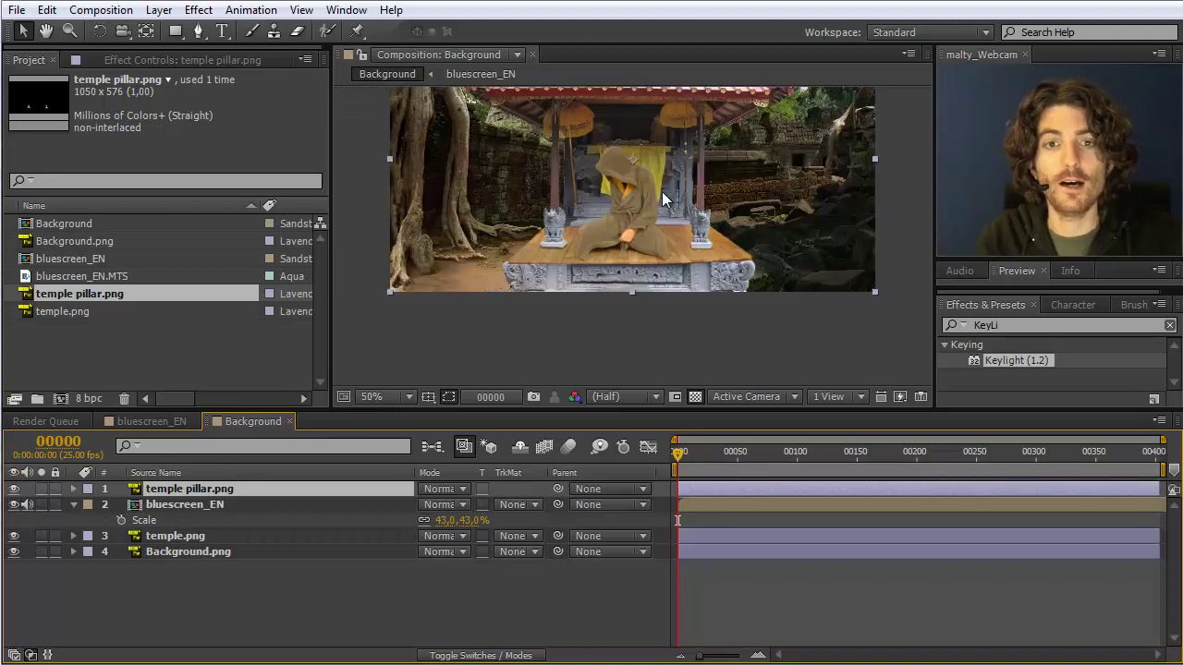
{"action": "left_click_drag", "start_coordinate": [662, 197], "coordinate": [658, 261]}
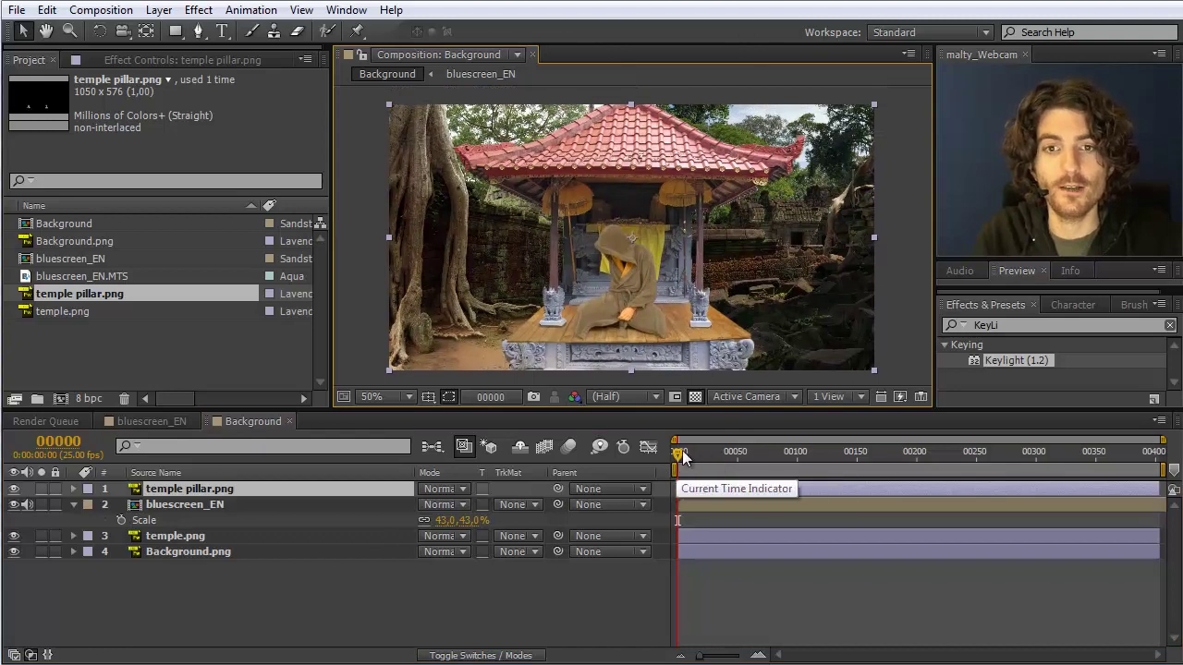
{"action": "left_click_drag", "start_coordinate": [682, 456], "coordinate": [1036, 457]}
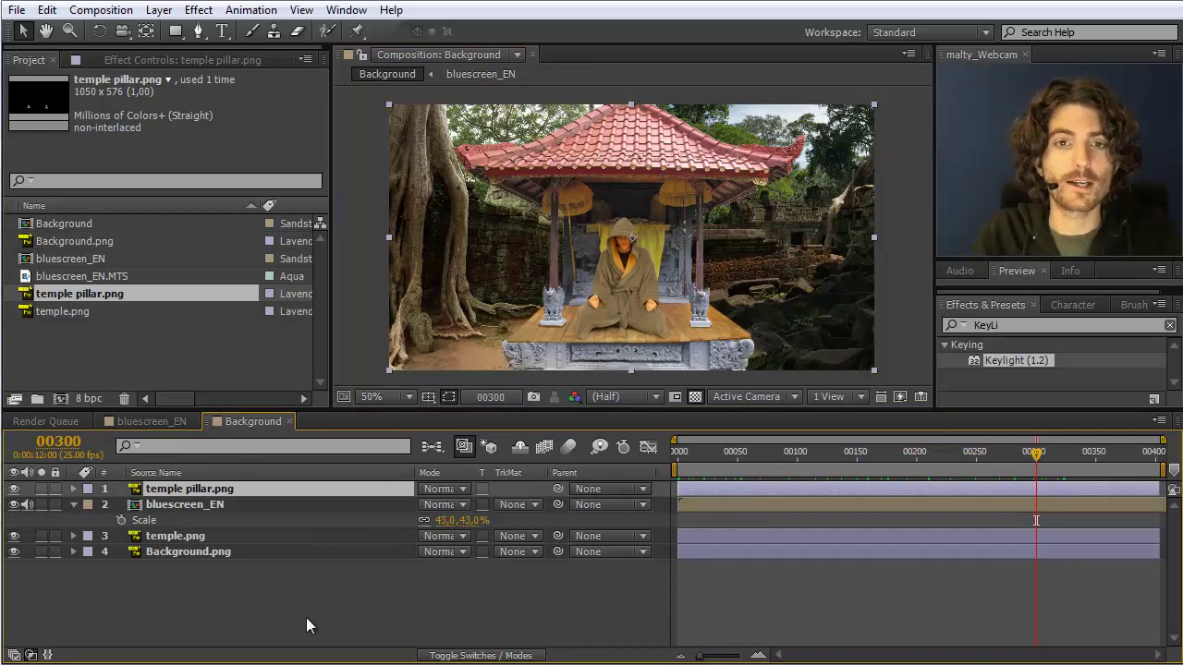
Select the temple pillar.png, bluescreen_EN and temple.png layers together.
{"action": "left_click", "coordinate": [224, 596]}
{"action": "left_click", "coordinate": [183, 536]}
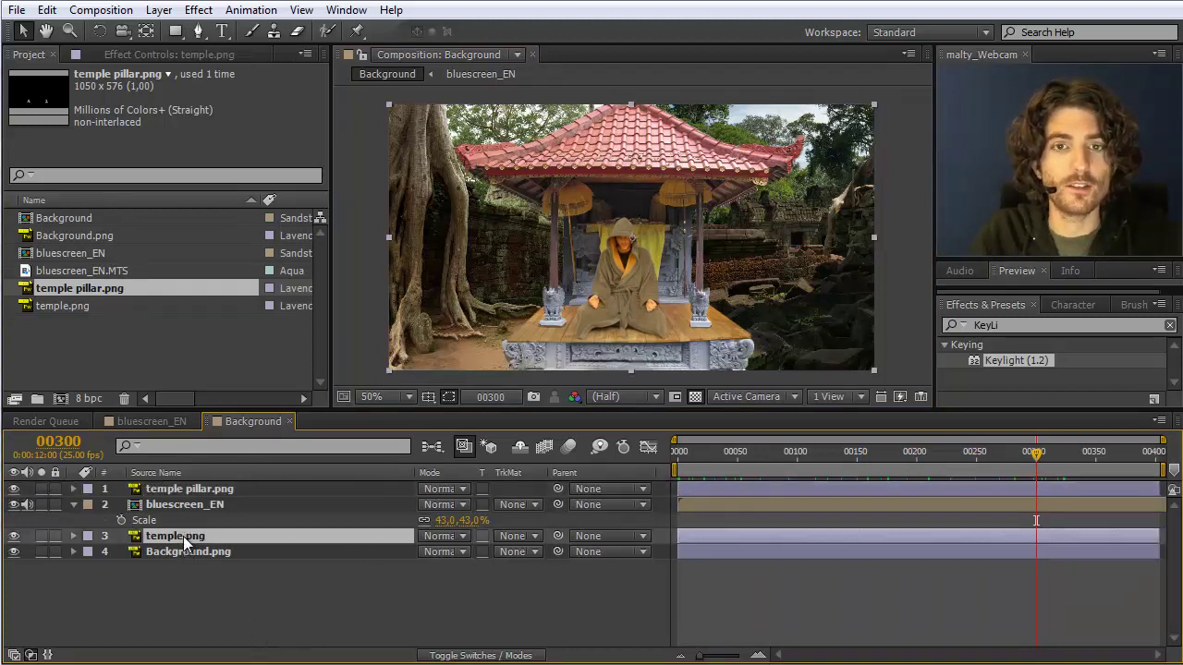
{"action": "left_click", "coordinate": [184, 506], "text": "ctrl"}
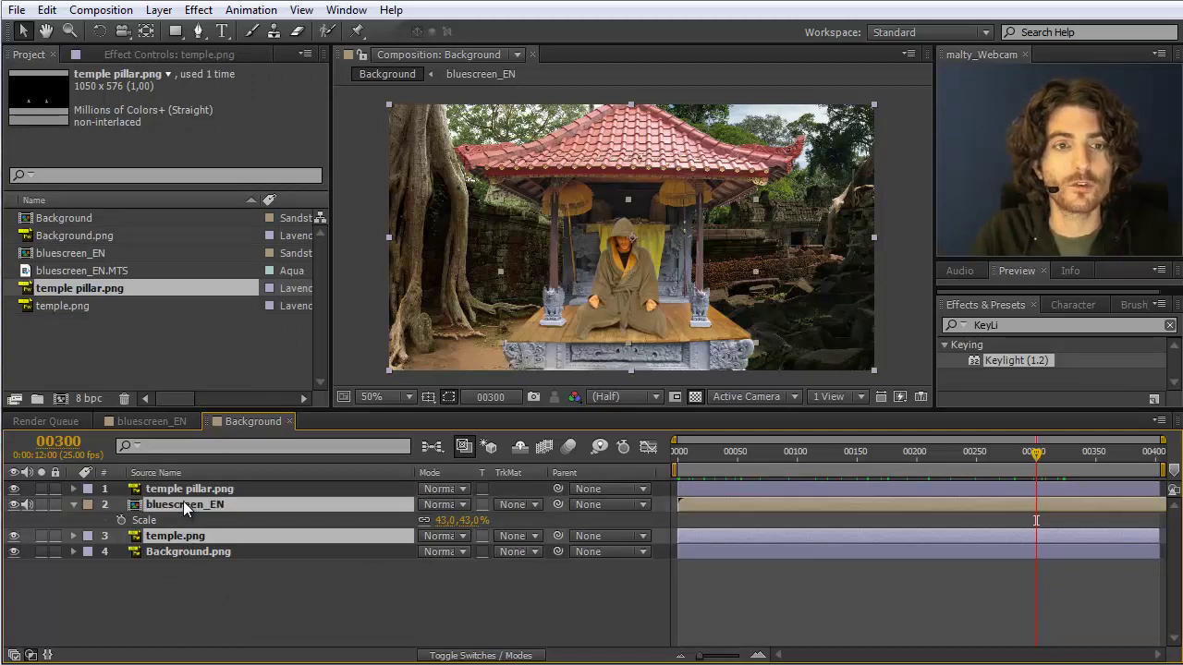
{"action": "left_click", "coordinate": [185, 490], "text": "ctrl"}
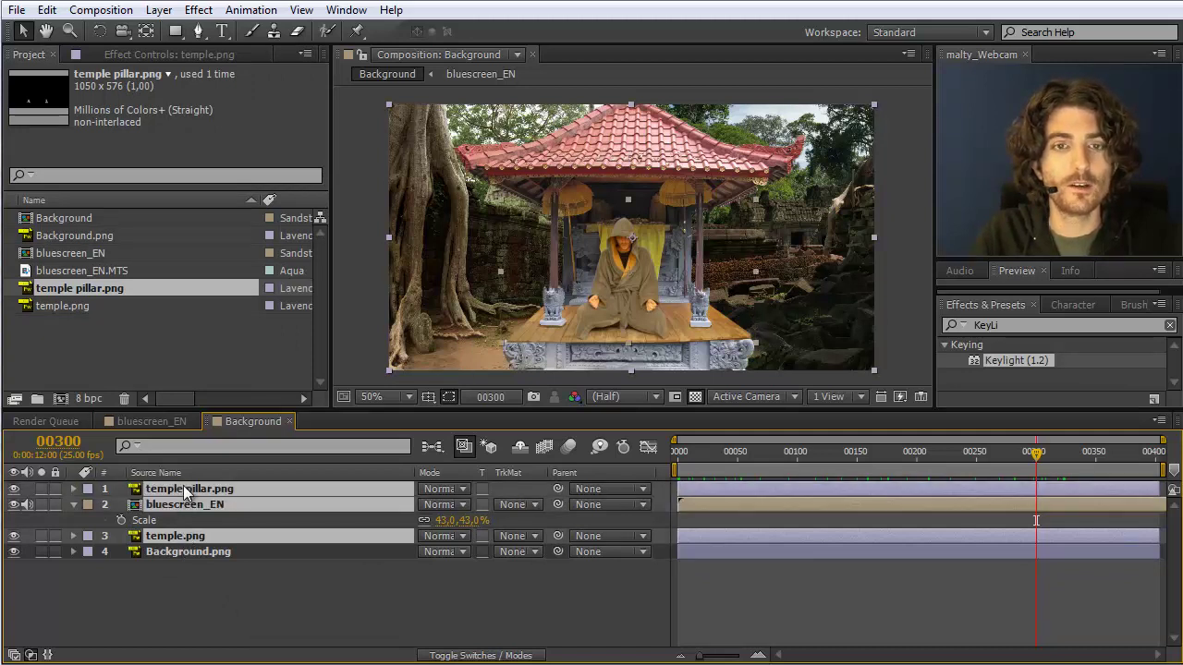
{"action": "left_click", "coordinate": [205, 578]}
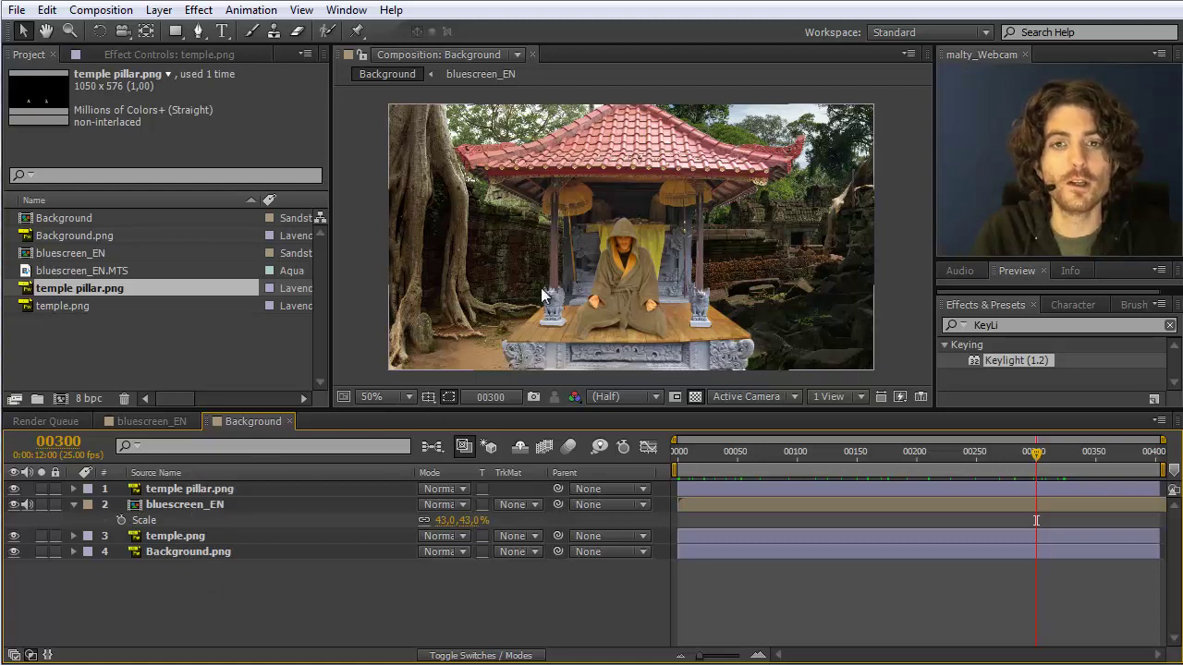
{"action": "left_click", "coordinate": [176, 508]}
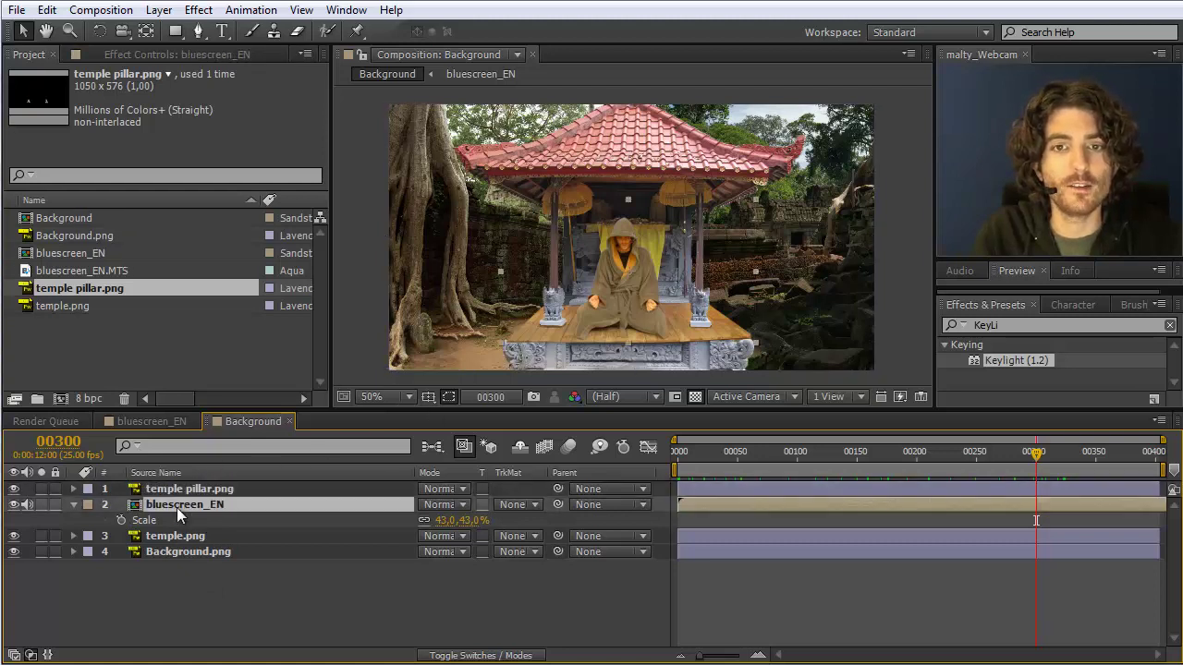
{"action": "left_click", "coordinate": [184, 554]}
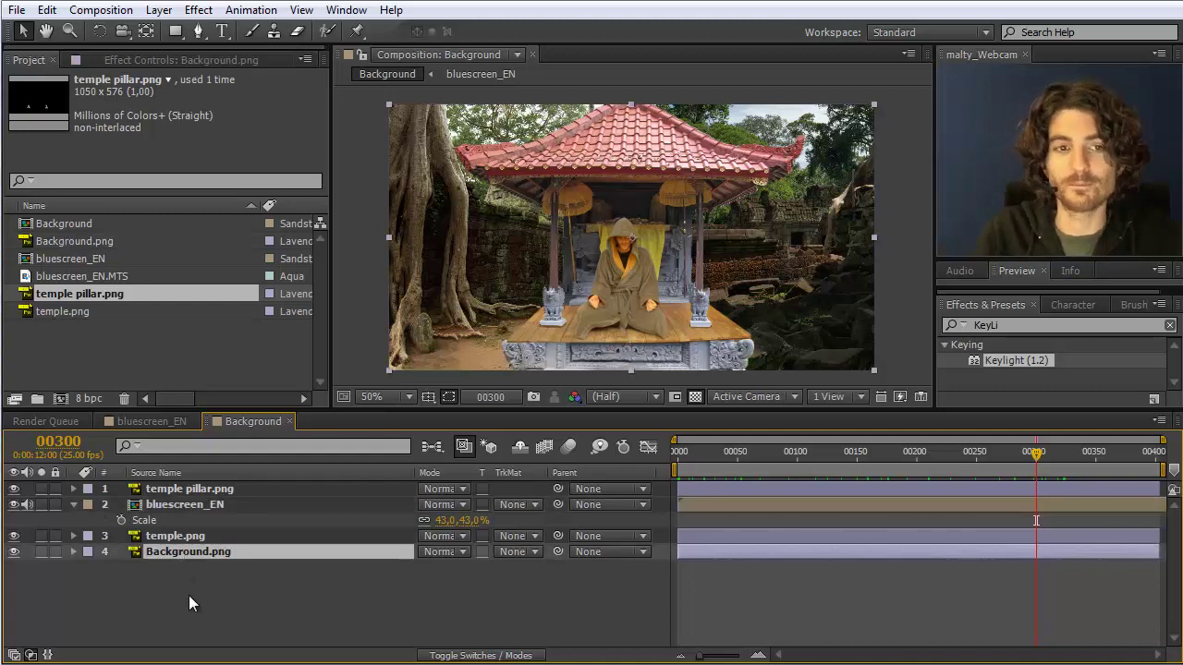
{"action": "left_click", "coordinate": [188, 595]}
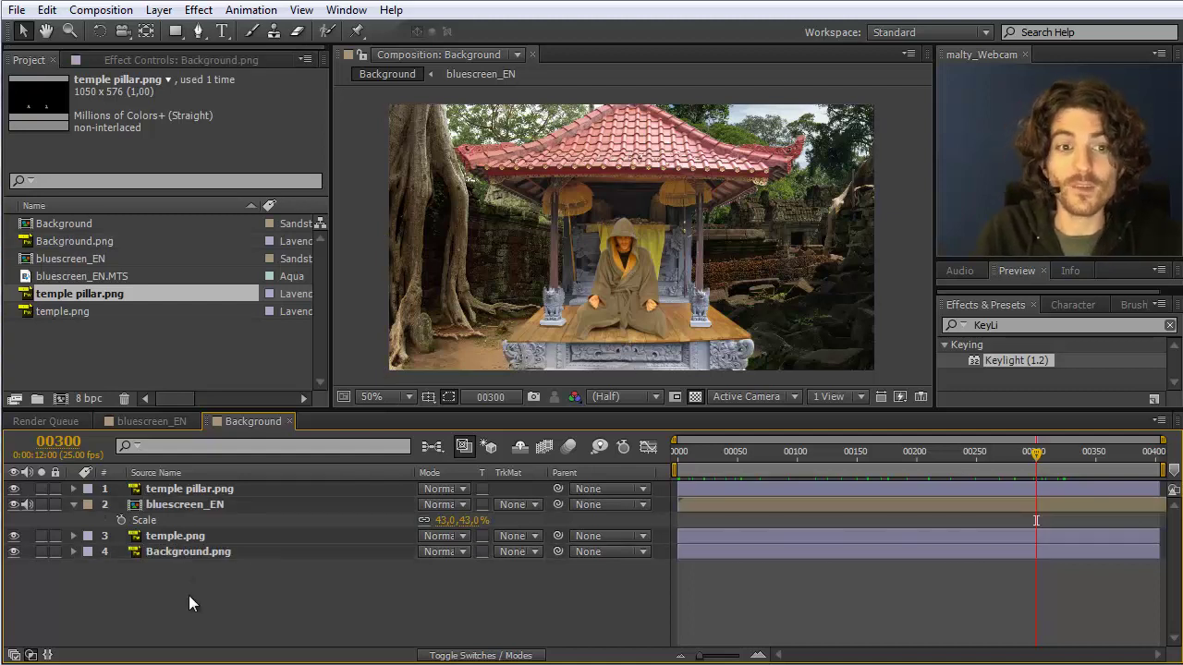
{"action": "left_click", "coordinate": [177, 487]}
{"action": "left_click", "coordinate": [179, 506]}
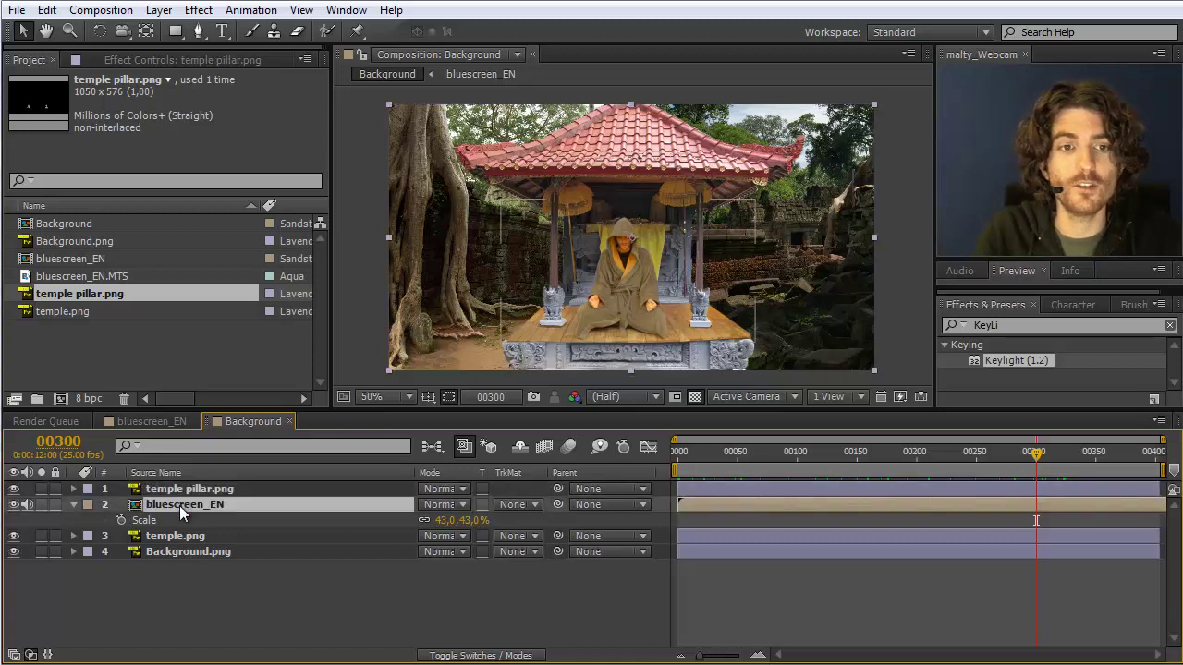
{"action": "left_click", "coordinate": [181, 537]}
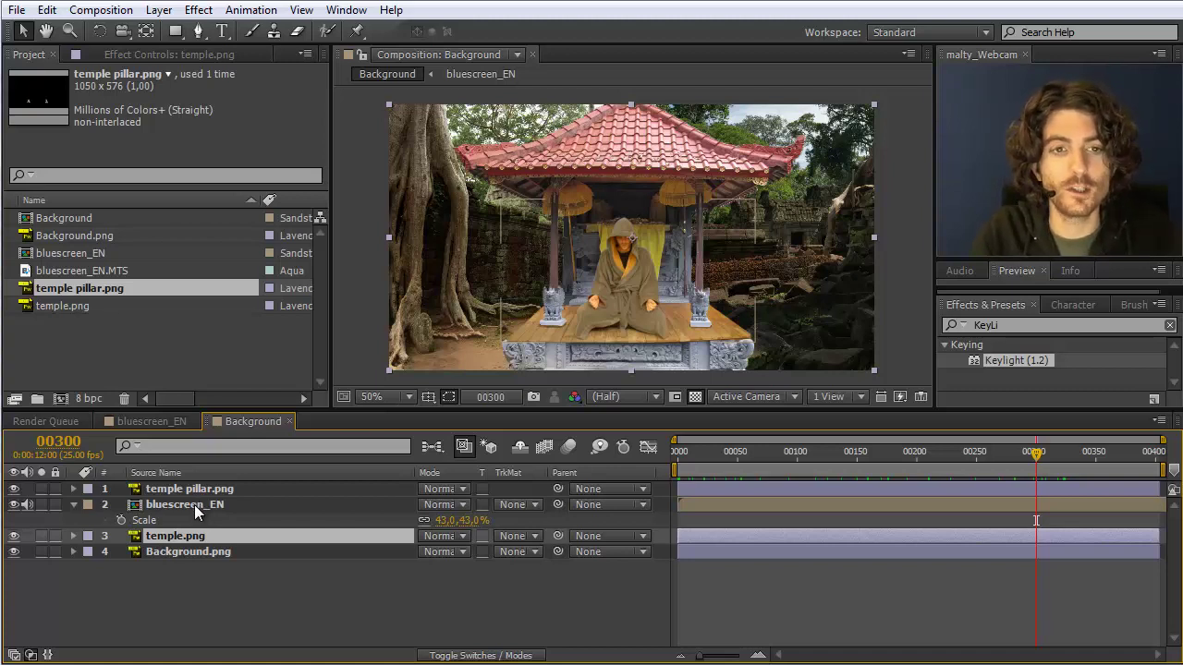
Pre-compose temple pillar.png, bluescreen_EN and temple.png into a new comp named Foreground.
{"action": "left_click", "coordinate": [194, 507], "text": "ctrl"}
{"action": "left_click", "coordinate": [196, 490], "text": "ctrl"}
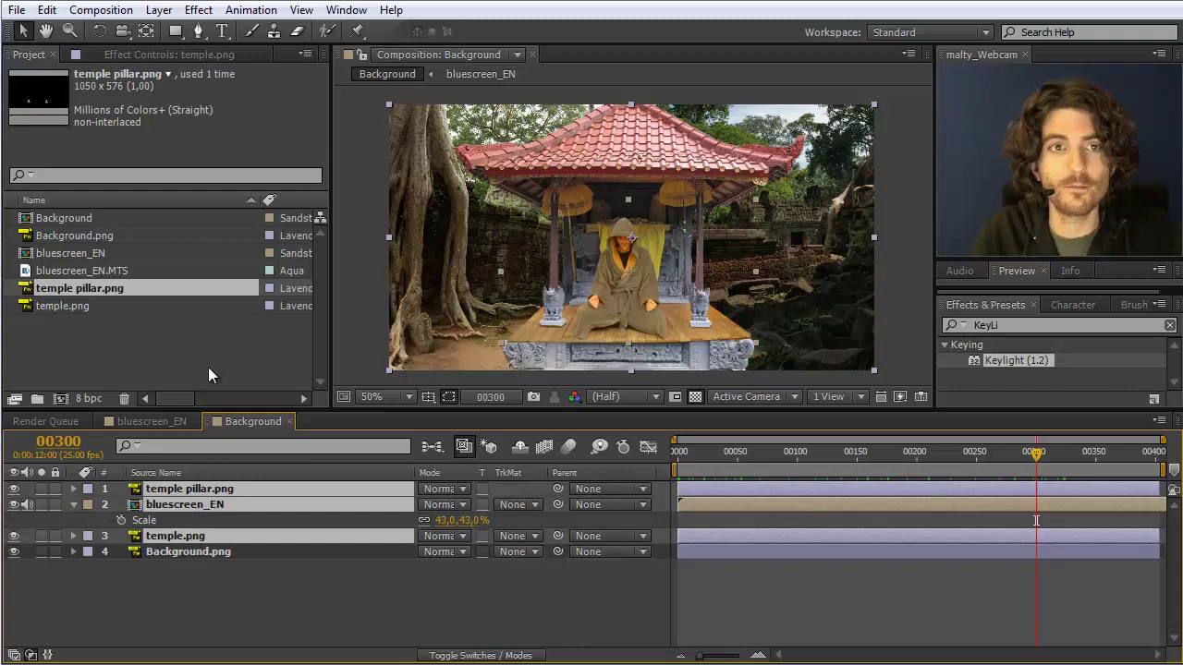
{"action": "left_click", "coordinate": [158, 10]}
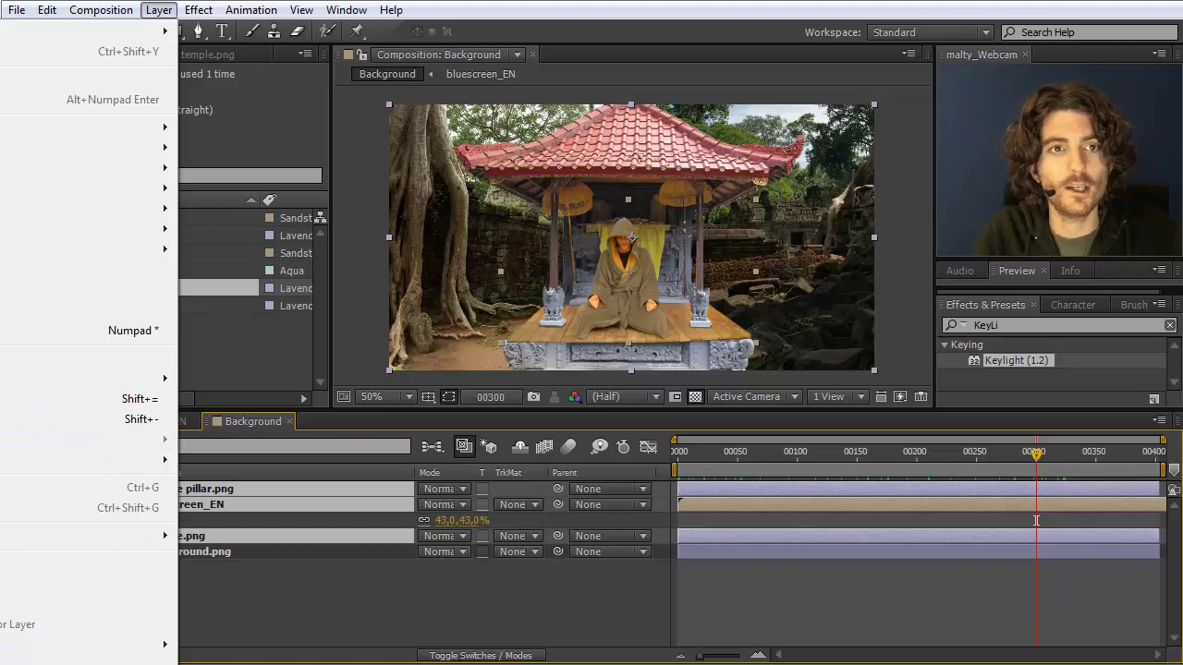
{"action": "key", "text": "ctrl+shift+c"}
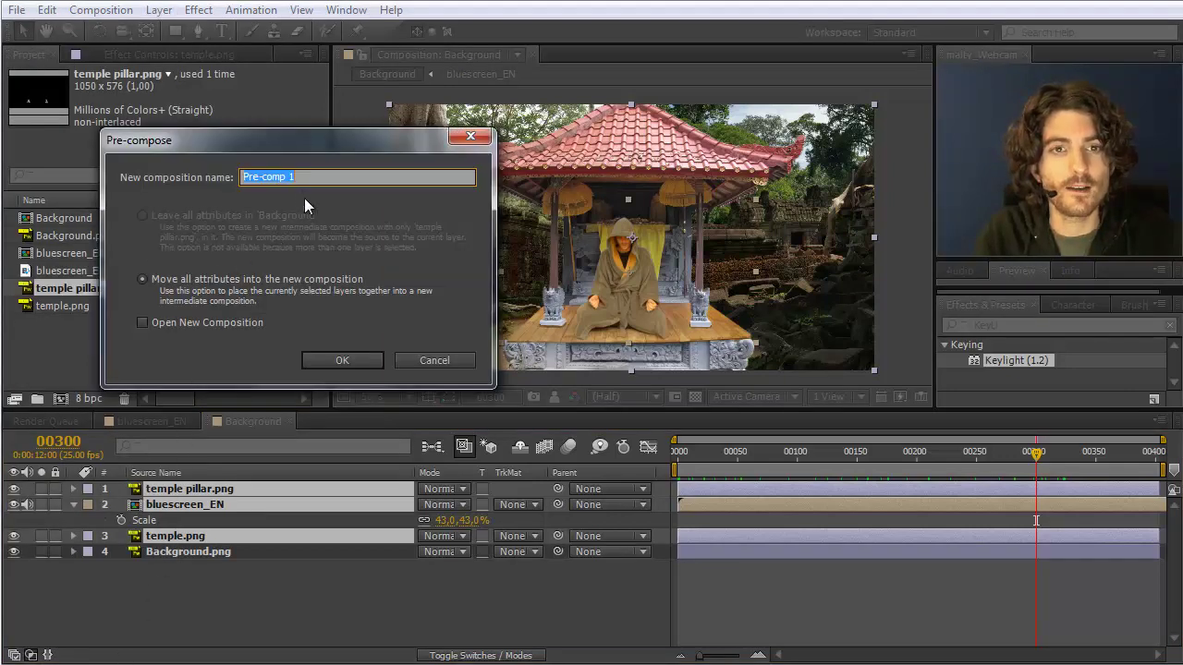
{"action": "type", "text": "Foreground"}
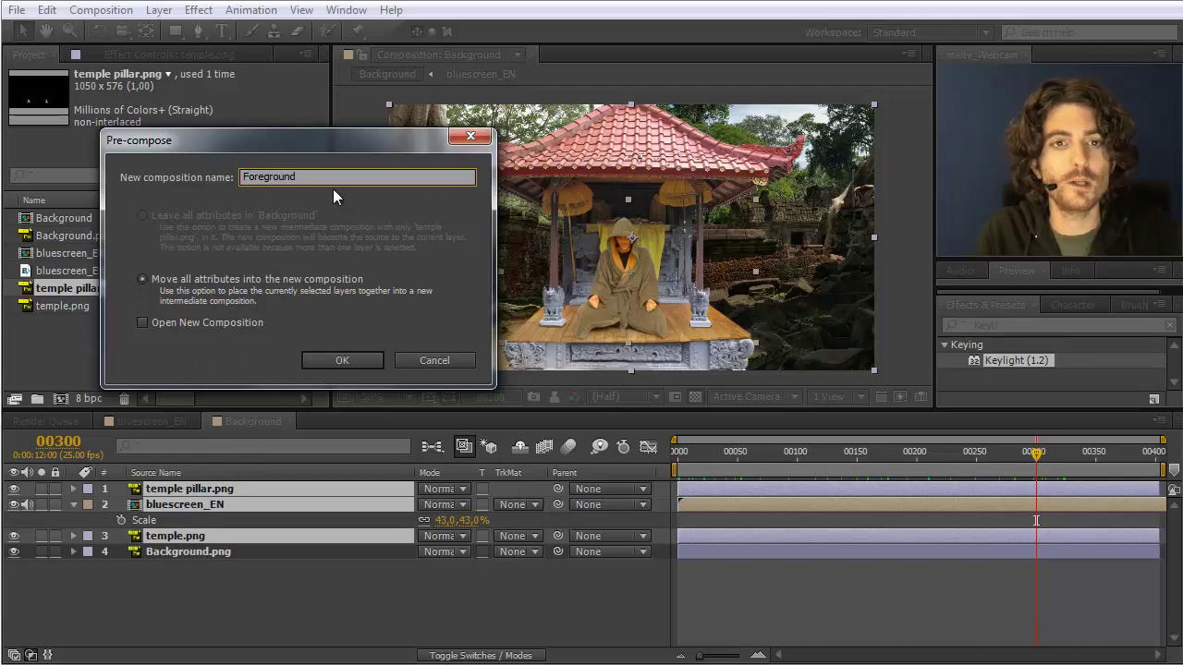
{"action": "left_click", "coordinate": [334, 361]}
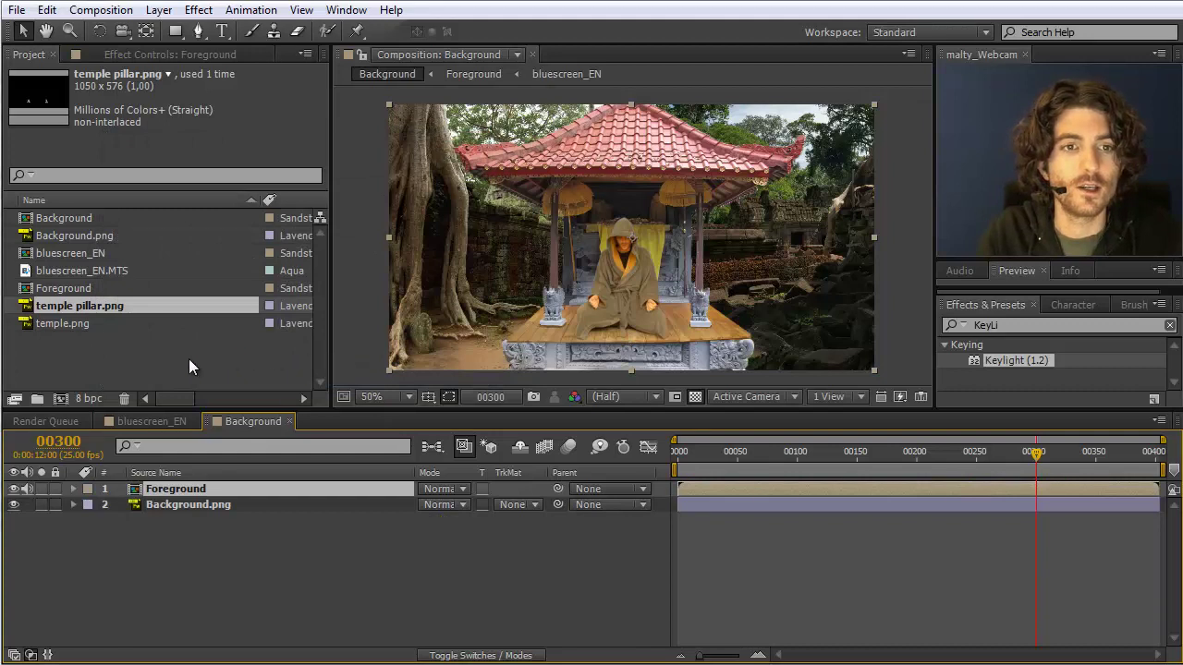
{"action": "left_click", "coordinate": [113, 382]}
{"action": "left_click", "coordinate": [59, 288]}
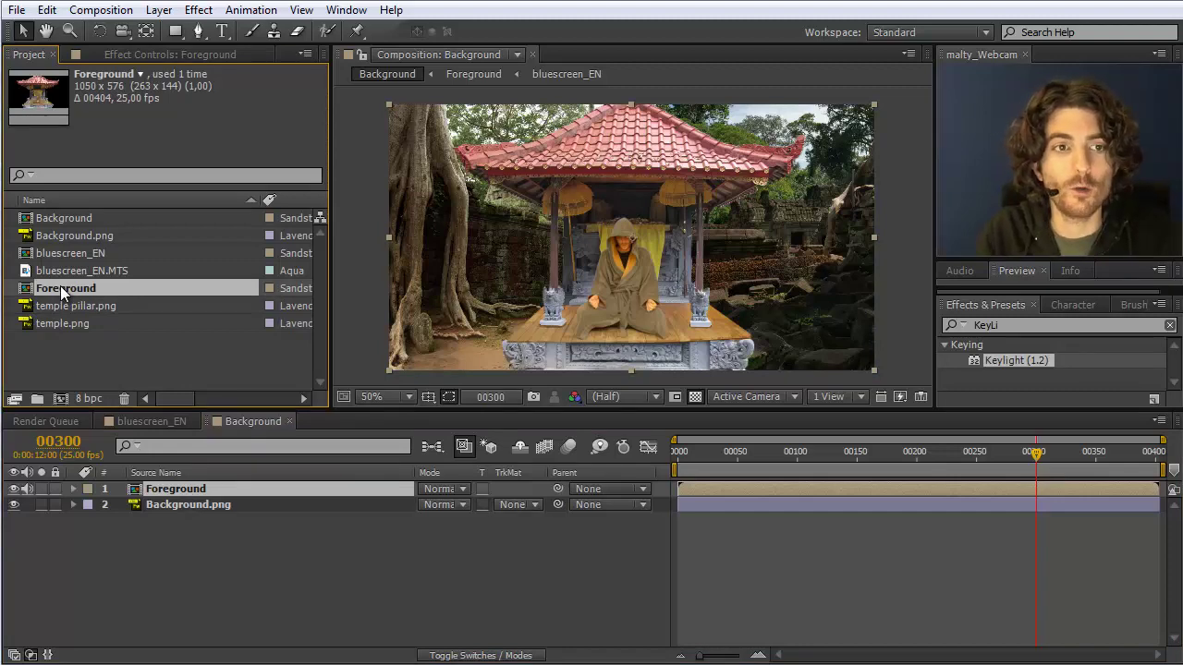
{"action": "double_click", "coordinate": [60, 287]}
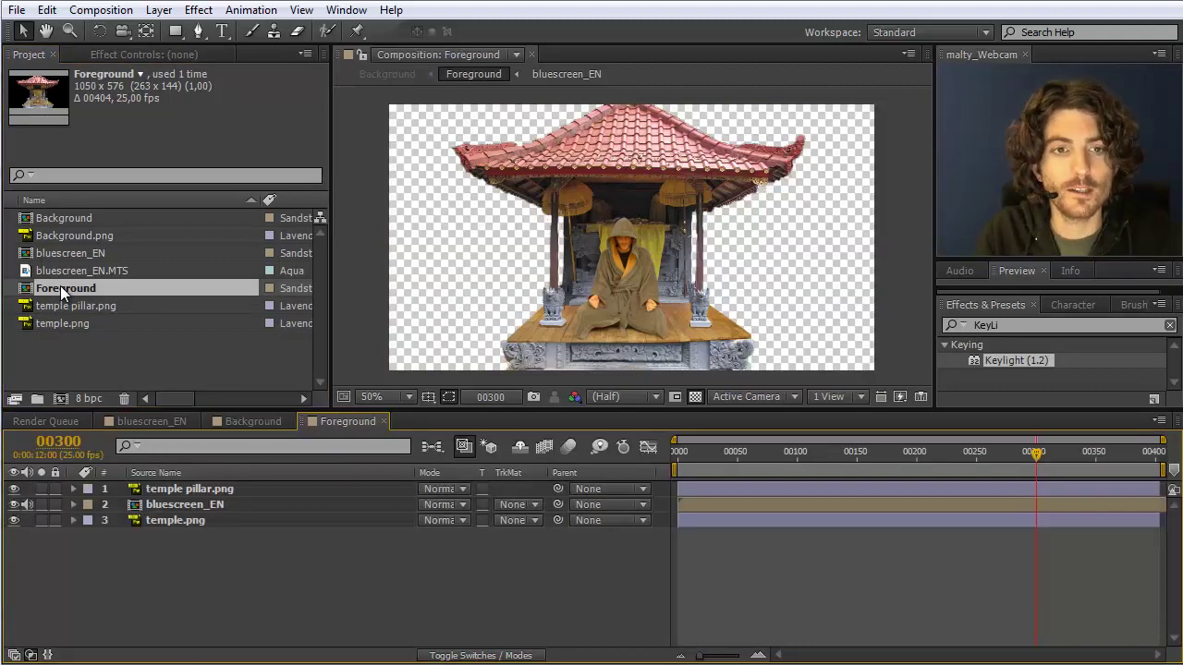
{"action": "left_click", "coordinate": [203, 500]}
{"action": "left_click", "coordinate": [191, 519]}
{"action": "left_click", "coordinate": [190, 505]}
{"action": "left_click", "coordinate": [186, 489]}
{"action": "left_click", "coordinate": [191, 504]}
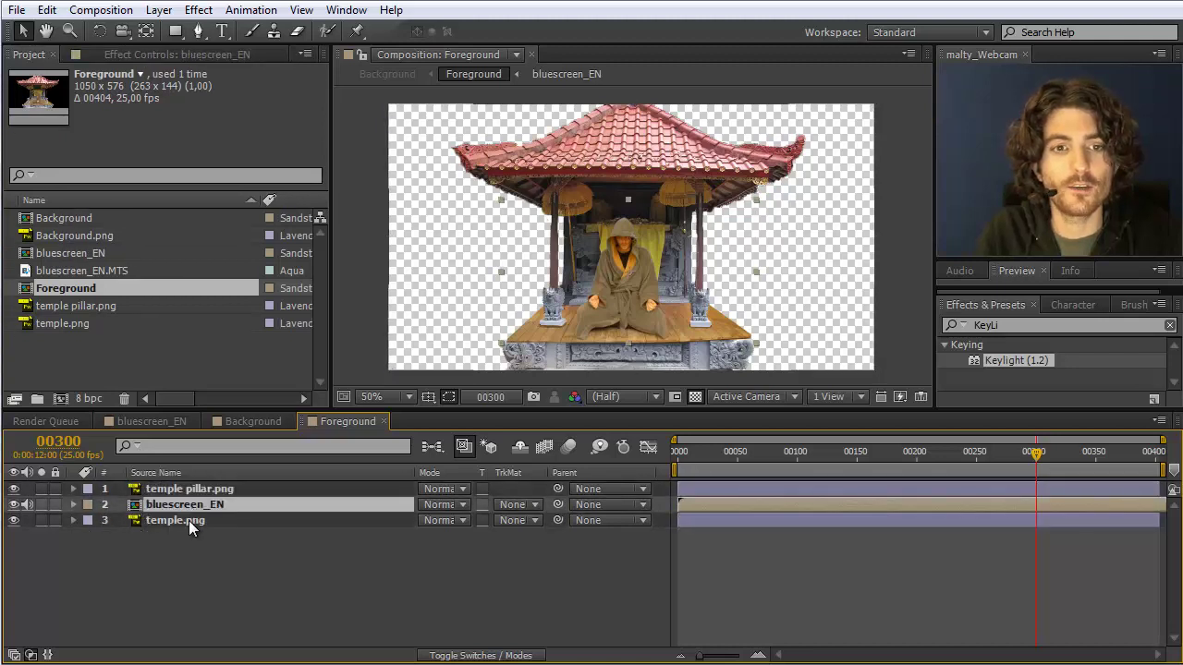
{"action": "left_click", "coordinate": [188, 520]}
{"action": "left_click", "coordinate": [196, 507]}
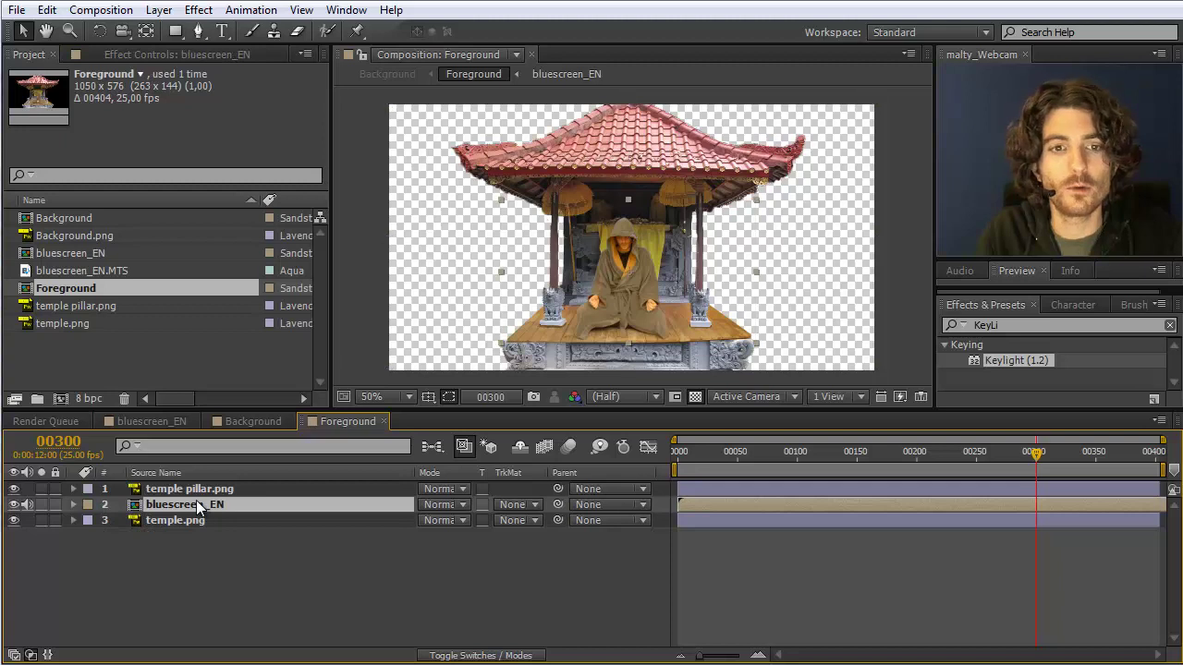
{"action": "left_click", "coordinate": [201, 489]}
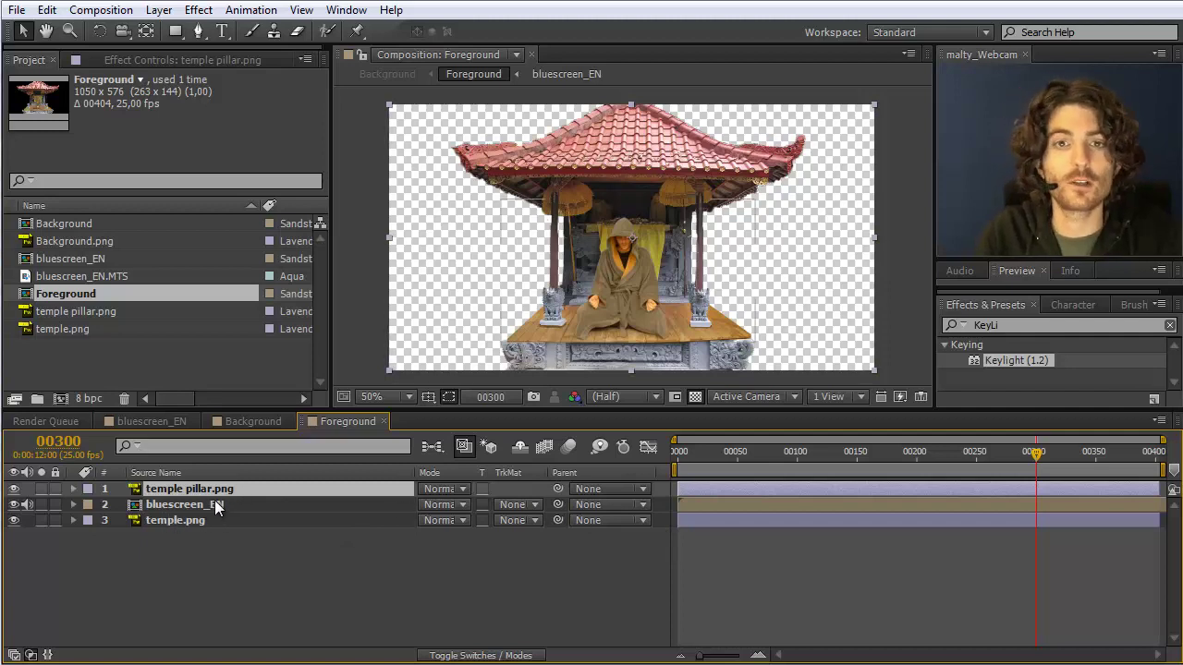
{"action": "left_click", "coordinate": [256, 422]}
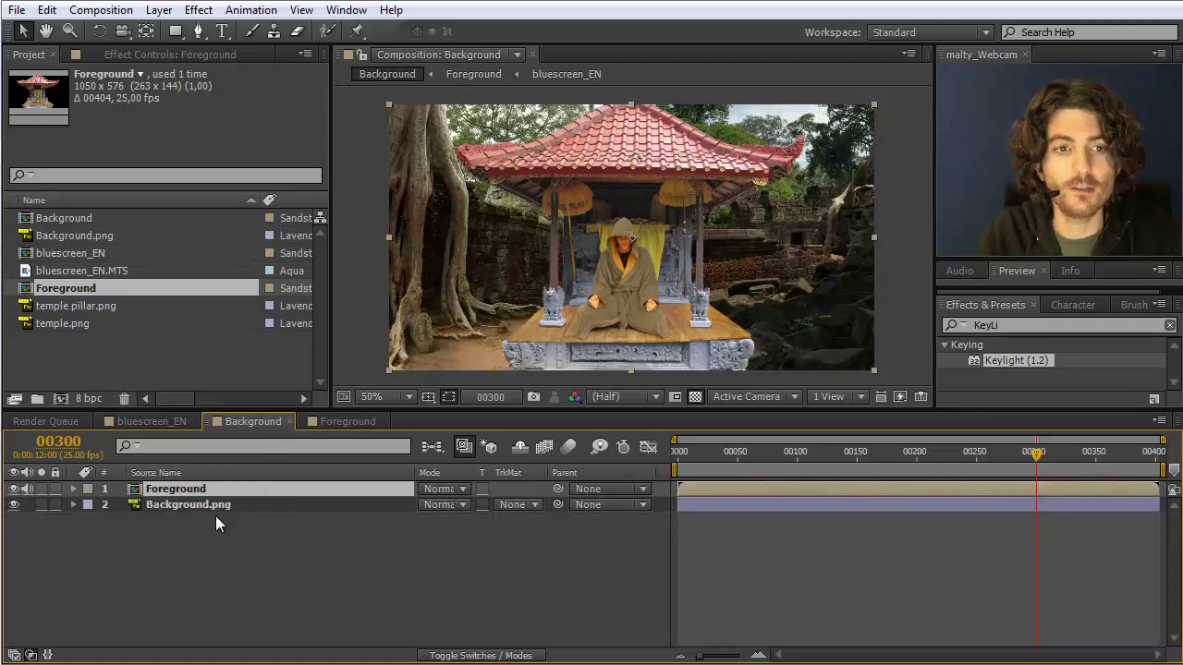
{"action": "left_click", "coordinate": [215, 516]}
{"action": "left_click", "coordinate": [179, 488]}
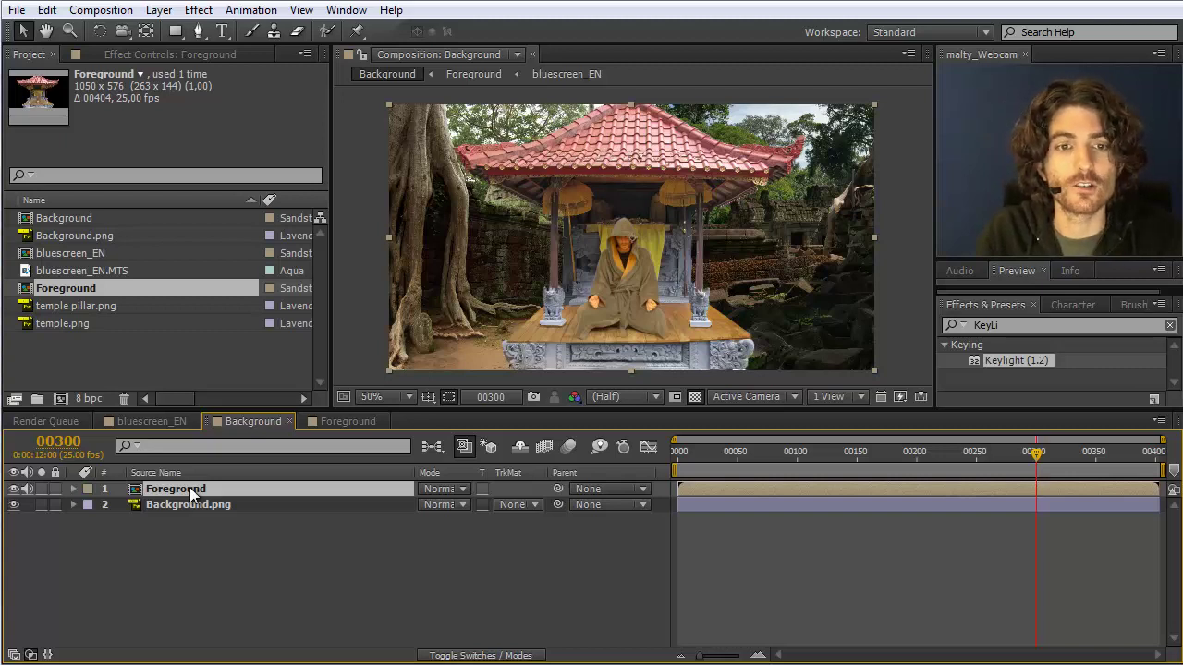
{"action": "left_click", "coordinate": [343, 421]}
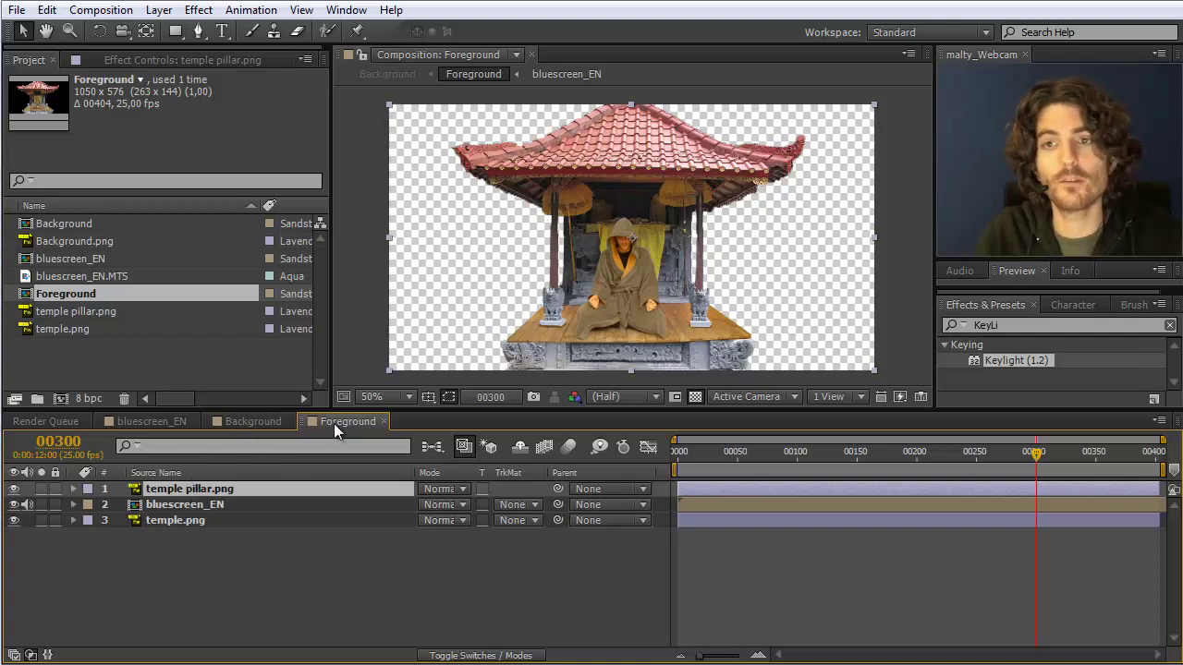
{"action": "left_click", "coordinate": [252, 422]}
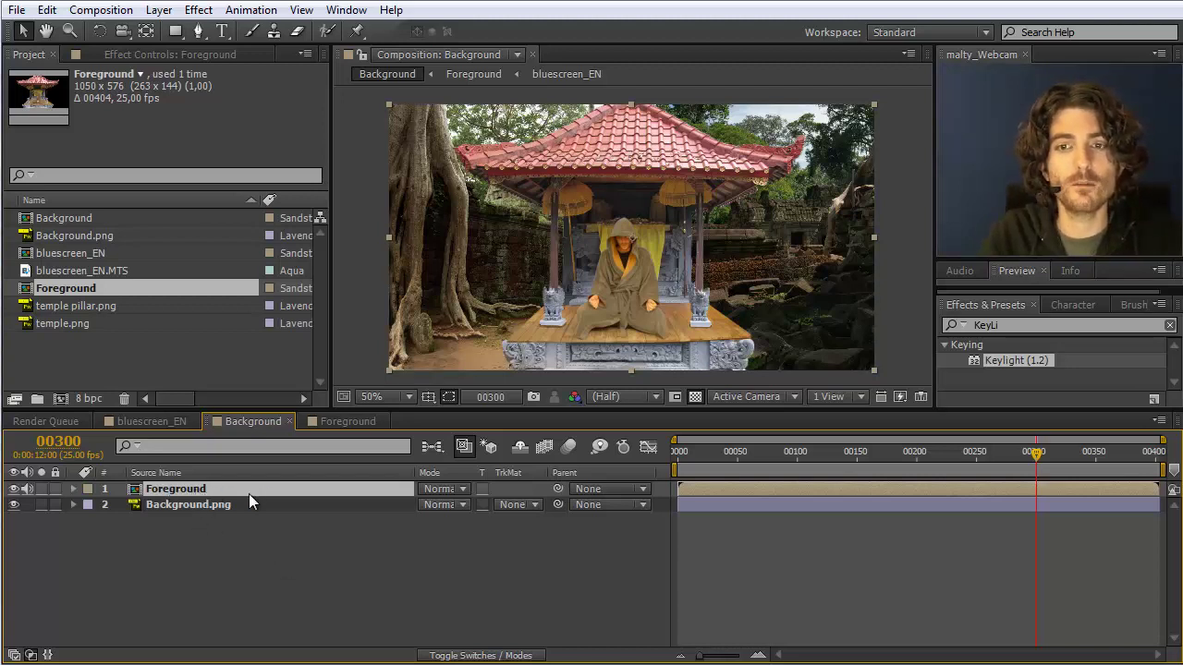
Try a Levels effect on the Foreground layer, then delete it.
{"action": "left_click", "coordinate": [963, 326]}
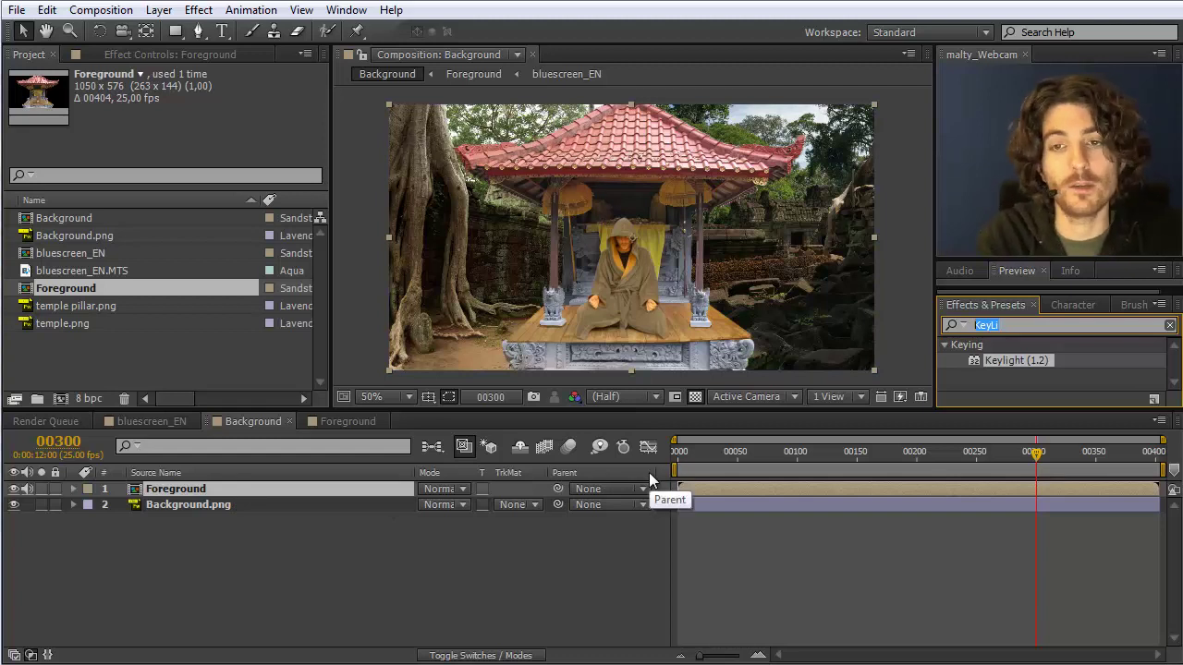
{"action": "type", "text": "Level"}
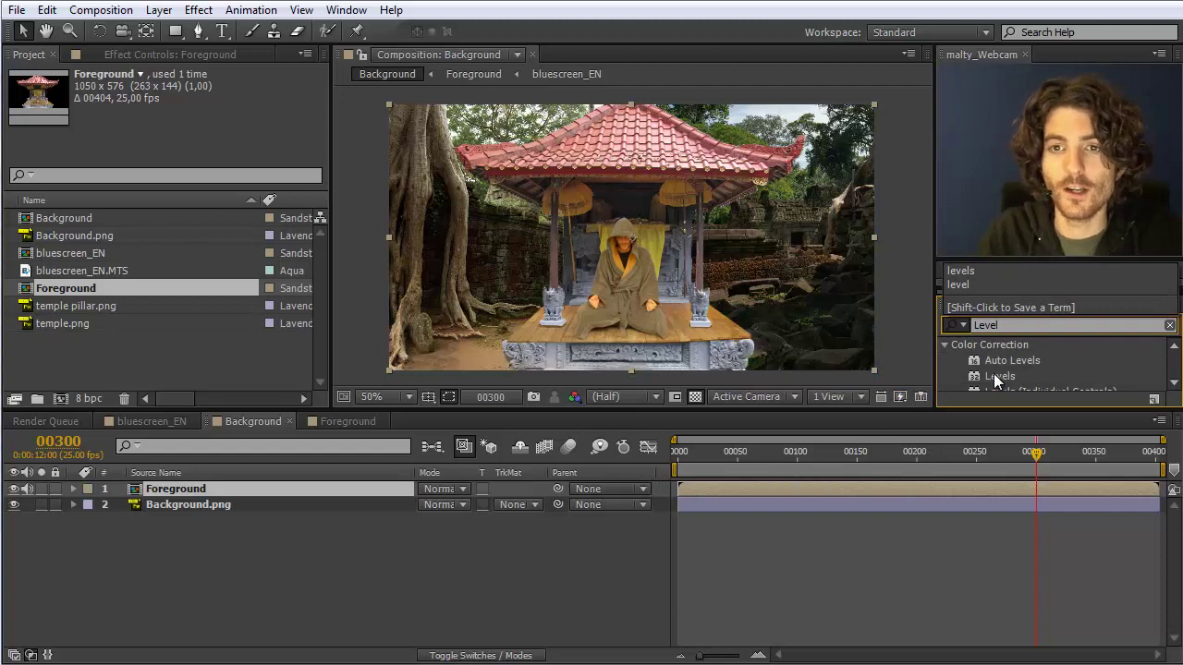
{"action": "left_click_drag", "start_coordinate": [998, 375], "coordinate": [198, 490]}
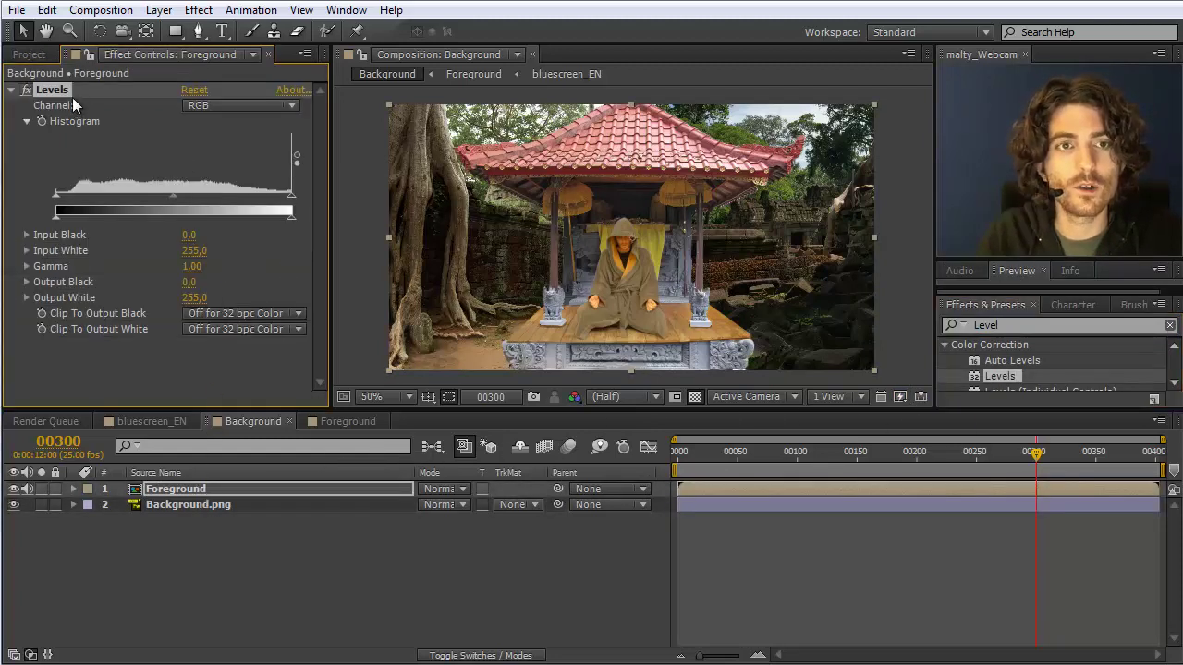
{"action": "key", "text": "Delete"}
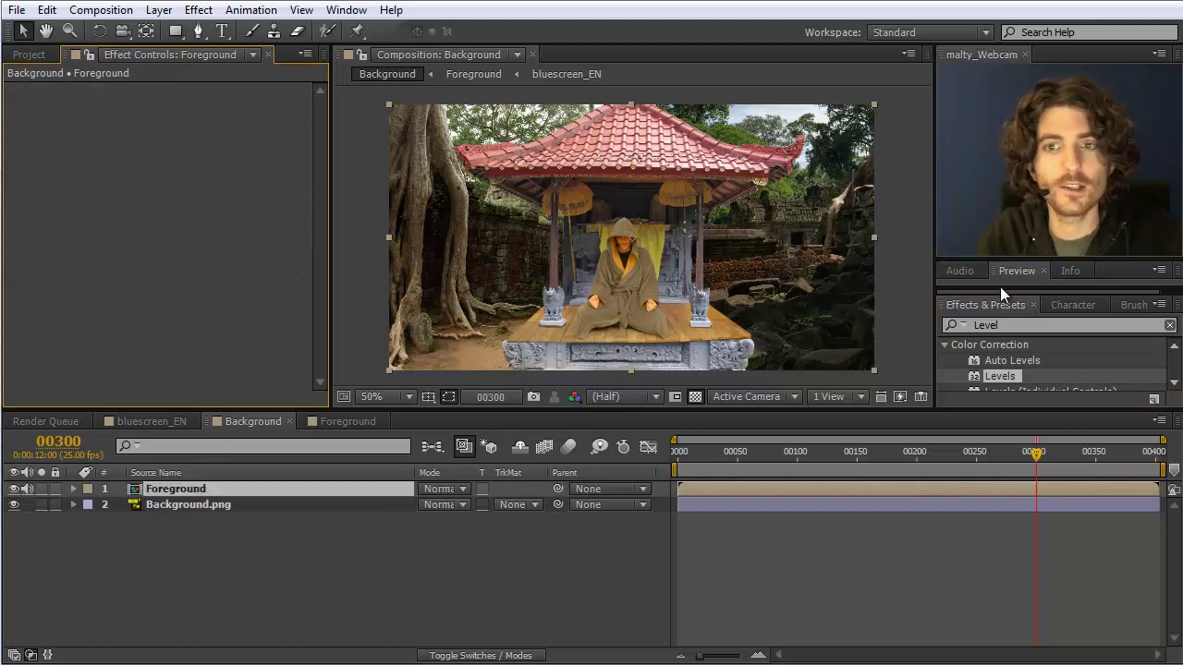
Apply Curves to the Foreground layer and lower its RGB highlights and midtones to darken it.
{"action": "left_click", "coordinate": [976, 325]}
{"action": "type", "text": "Curve"}
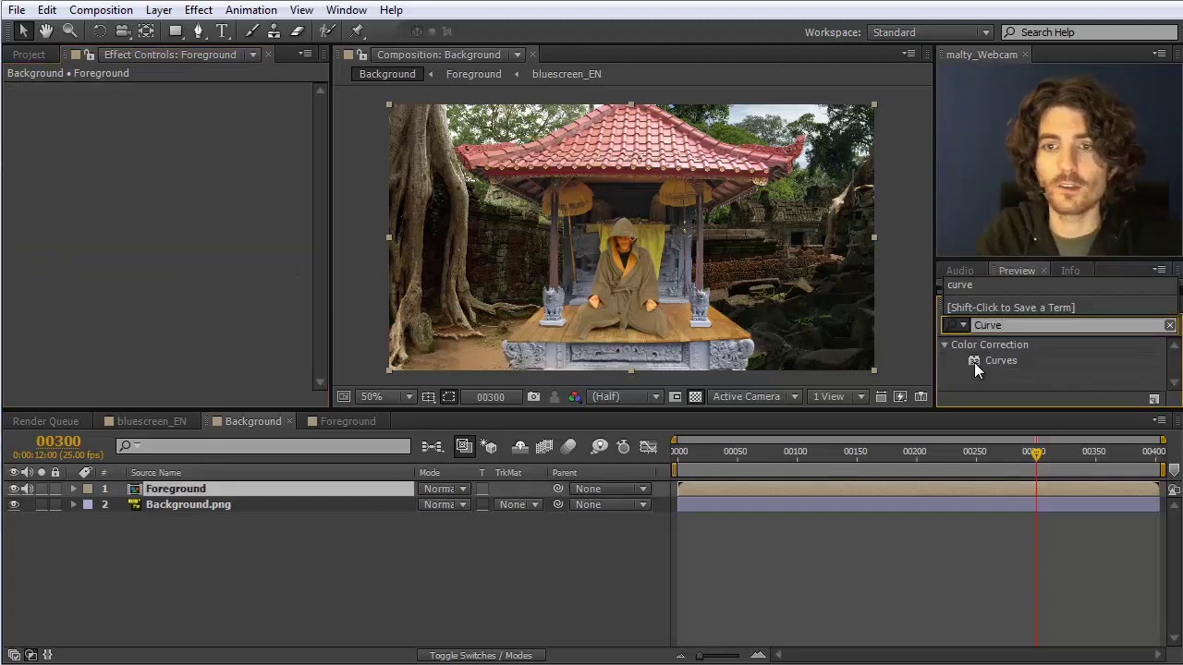
{"action": "left_click_drag", "start_coordinate": [976, 361], "coordinate": [202, 488]}
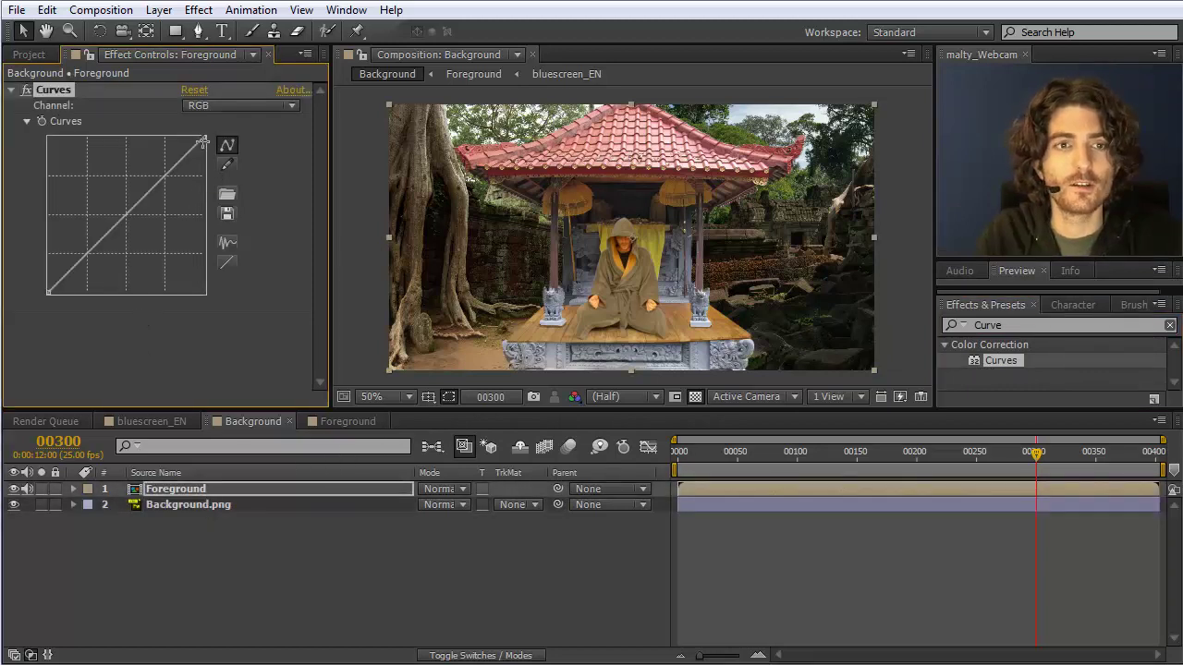
{"action": "left_click_drag", "start_coordinate": [203, 139], "coordinate": [213, 199]}
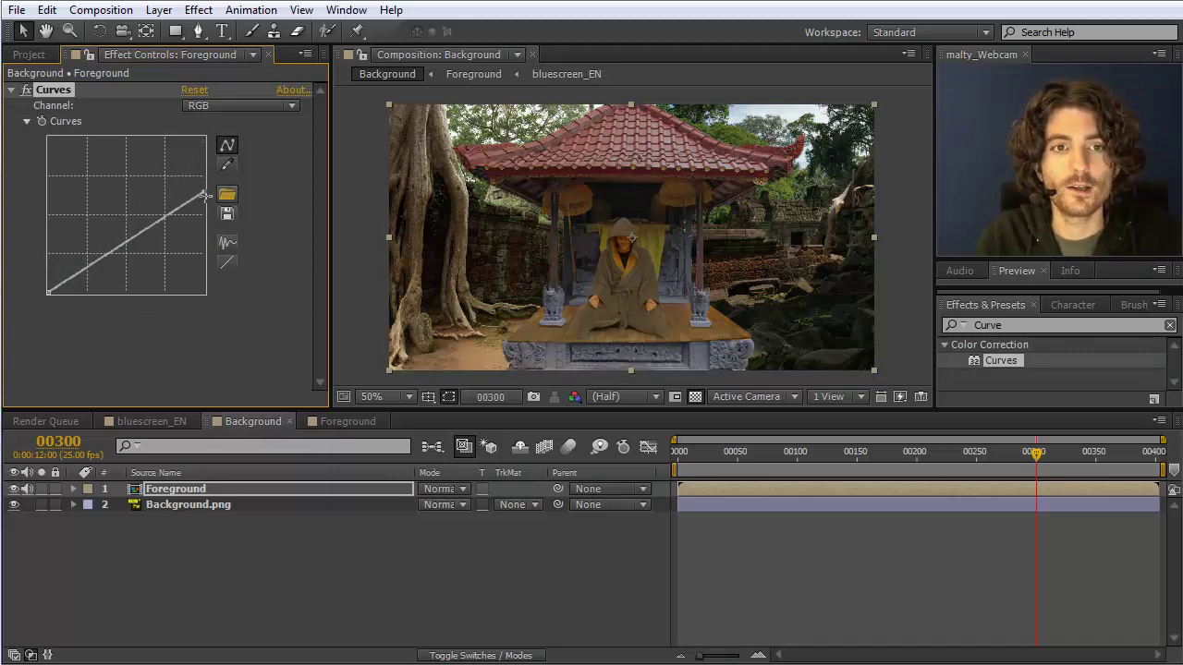
{"action": "left_click_drag", "start_coordinate": [205, 192], "coordinate": [207, 256]}
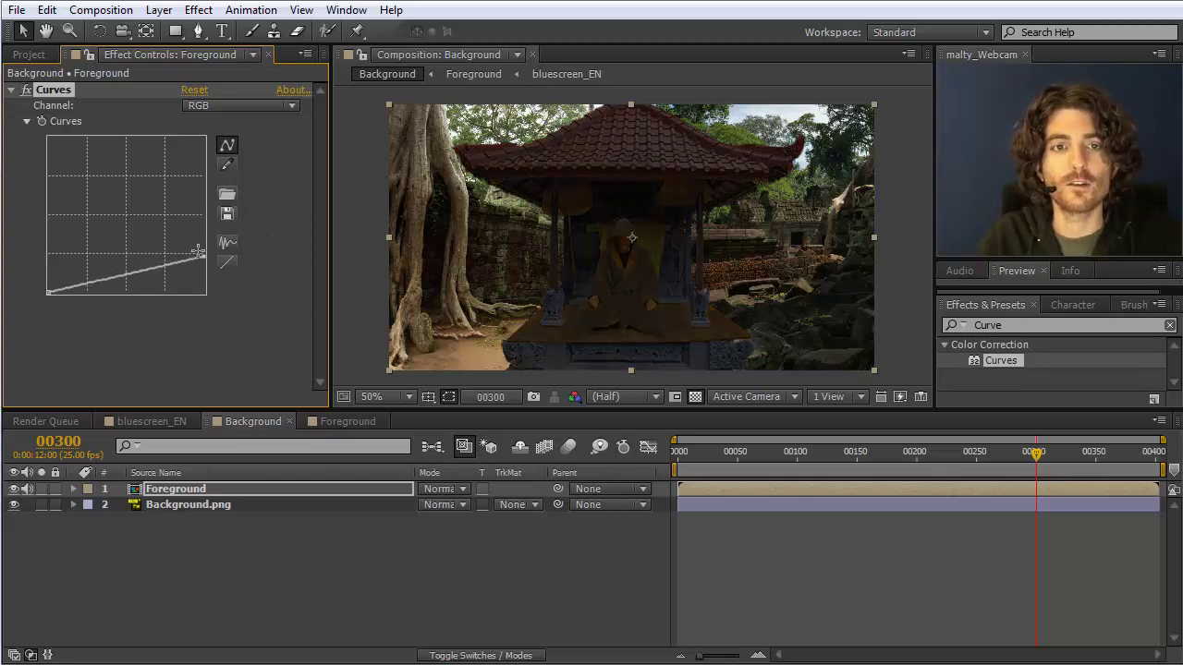
{"action": "left_click_drag", "start_coordinate": [206, 256], "coordinate": [228, 178]}
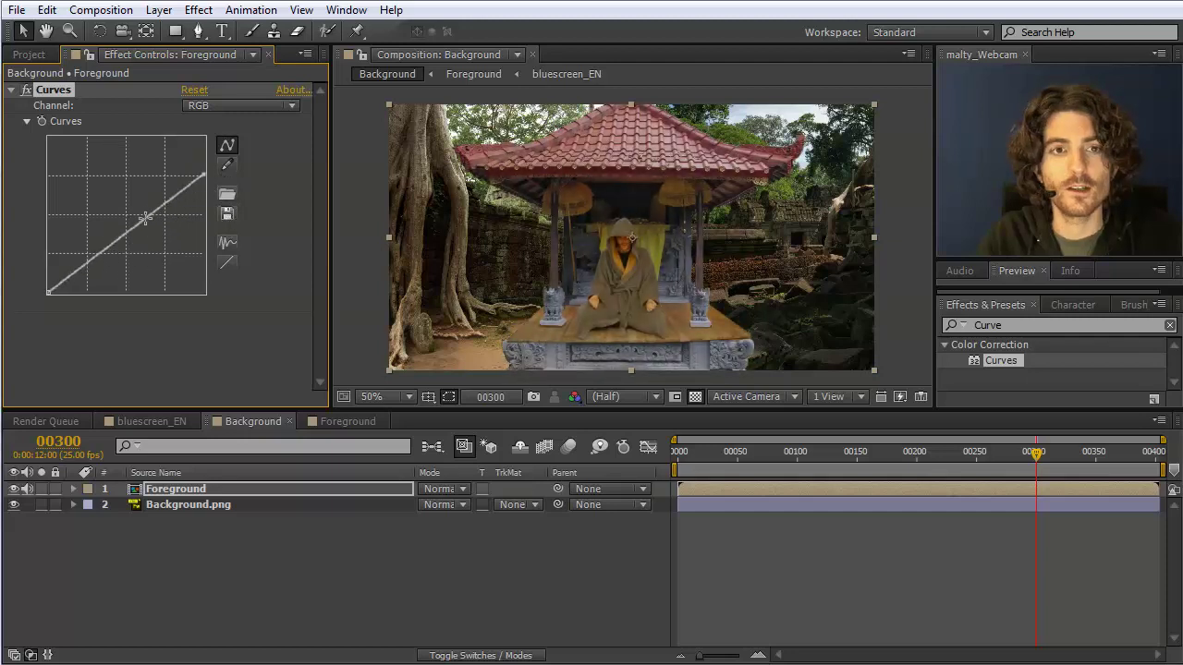
{"action": "mouse_move", "coordinate": [128, 218]}
{"action": "left_mouse_down"}
{"action": "mouse_move", "coordinate": [139, 246]}
{"action": "mouse_move", "coordinate": [144, 233]}
{"action": "left_mouse_up"}
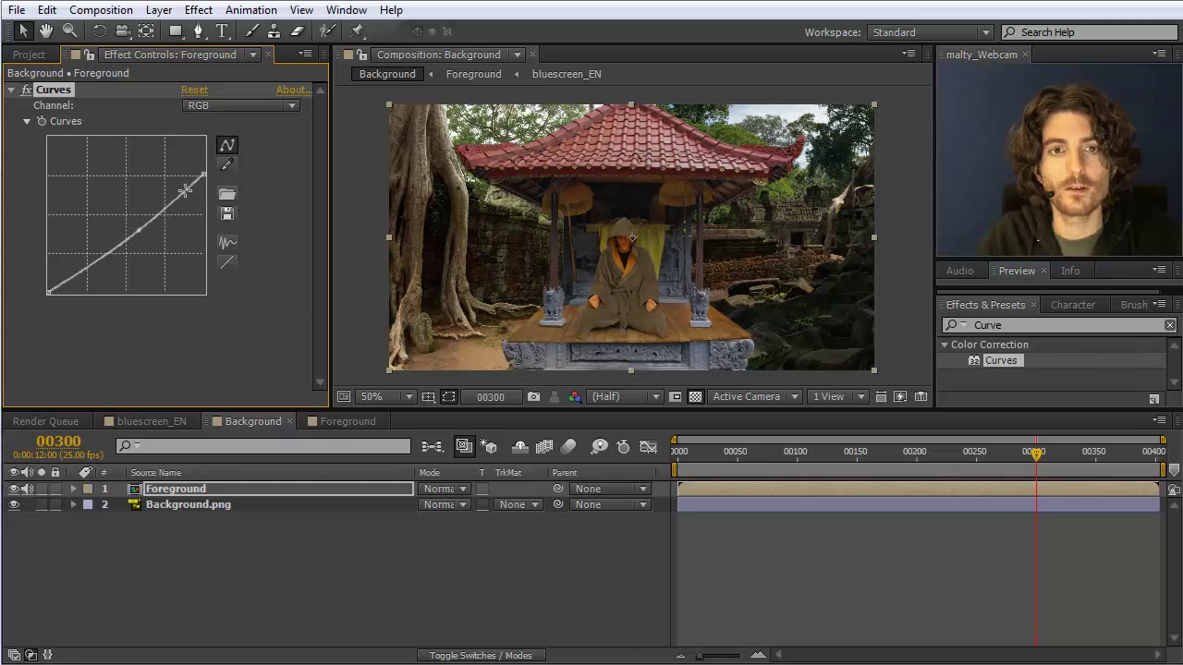
{"action": "left_click_drag", "start_coordinate": [202, 175], "coordinate": [203, 192]}
{"action": "left_click_drag", "start_coordinate": [140, 231], "coordinate": [144, 243]}
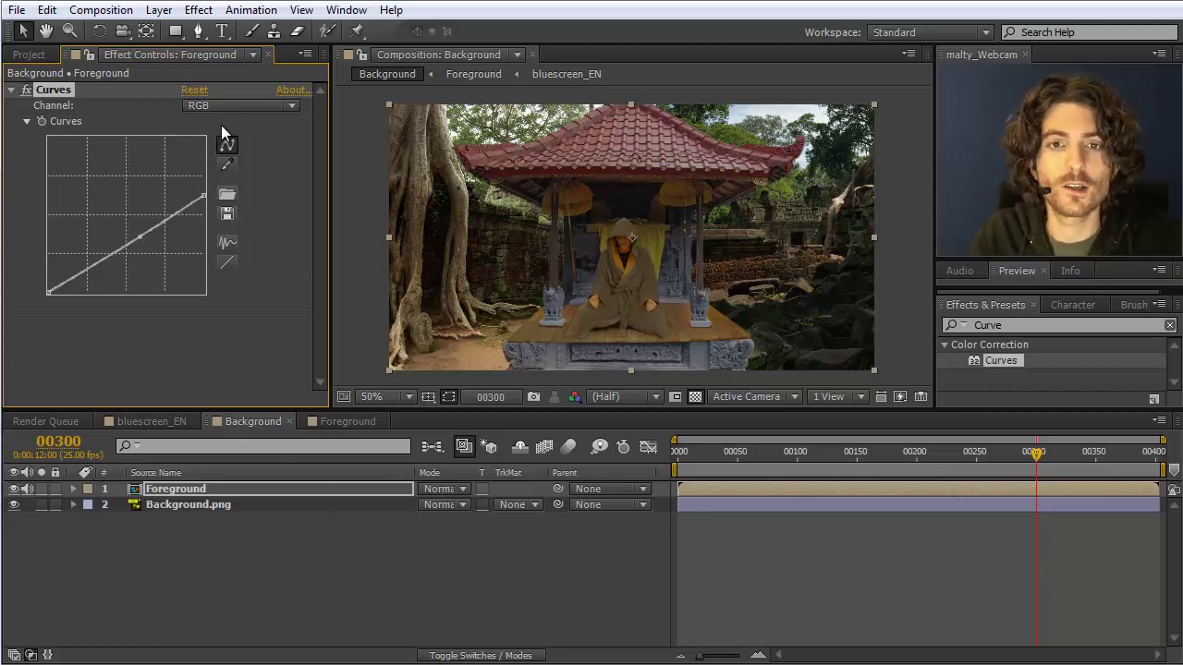
{"action": "left_click", "coordinate": [255, 104]}
Switch Curves to the Red channel and gently lower the red midtones.
{"action": "left_click", "coordinate": [225, 146]}
{"action": "mouse_move", "coordinate": [143, 205]}
{"action": "left_mouse_down"}
{"action": "mouse_move", "coordinate": [152, 214]}
{"action": "mouse_move", "coordinate": [150, 202]}
{"action": "left_mouse_up"}
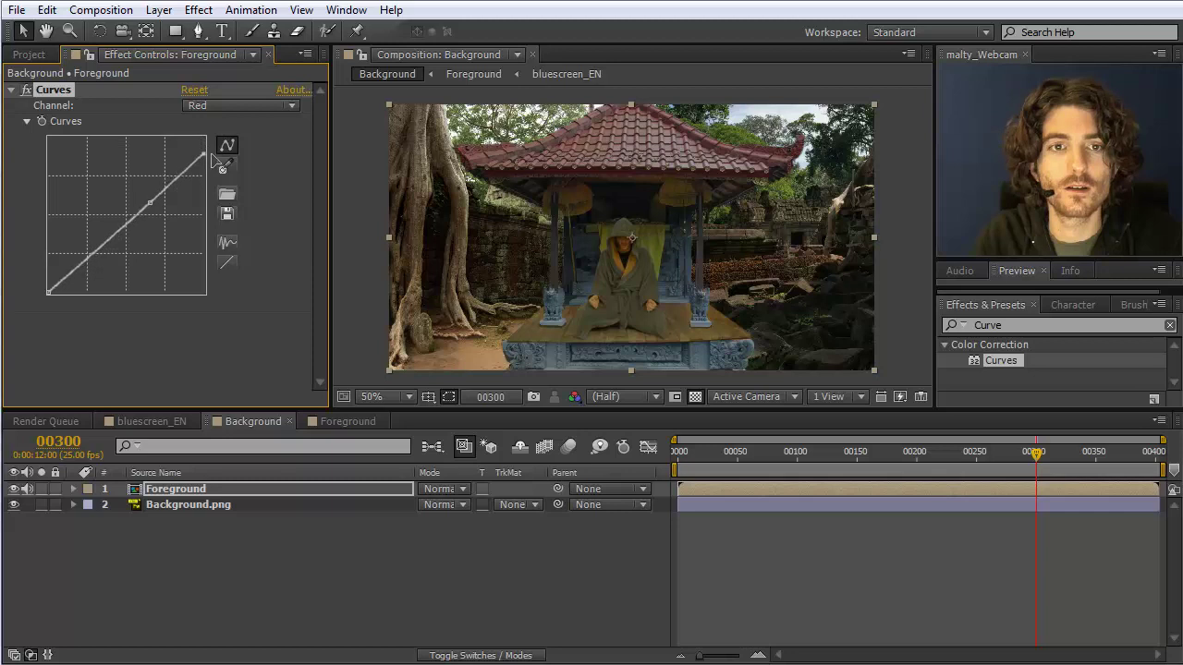
{"action": "left_click_drag", "start_coordinate": [155, 196], "coordinate": [163, 305]}
{"action": "left_click", "coordinate": [149, 204]}
{"action": "left_click_drag", "start_coordinate": [149, 203], "coordinate": [152, 205]}
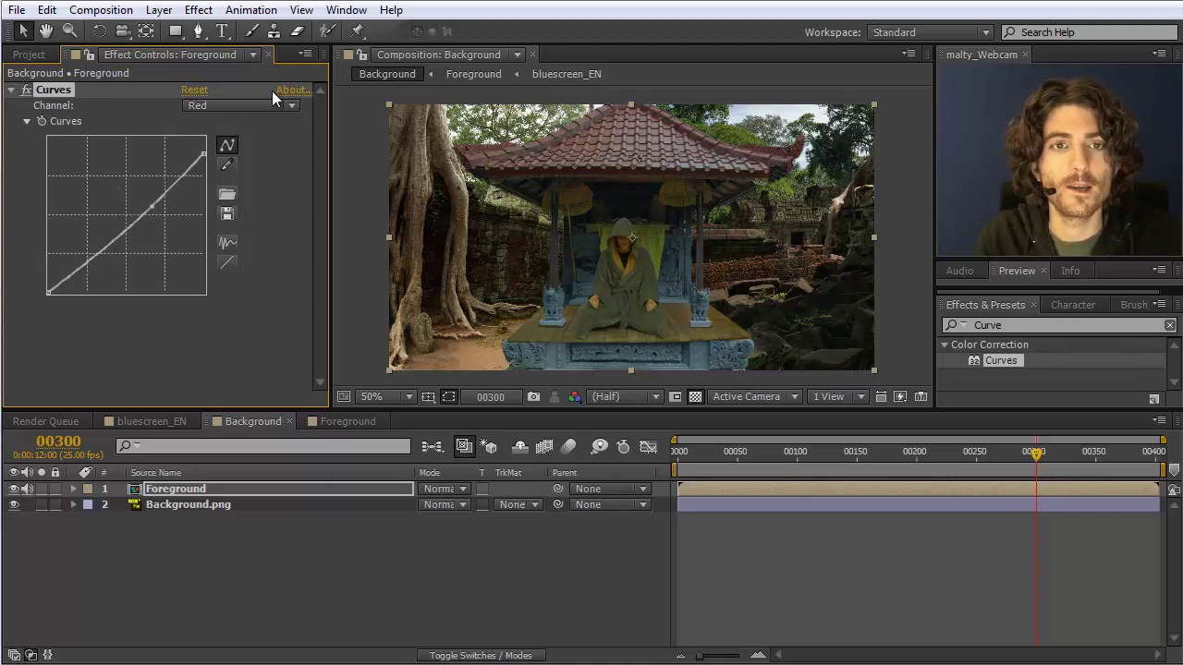
Switch Curves to the Blue channel and bend the curve to trim blue tones.
{"action": "left_click", "coordinate": [273, 103]}
{"action": "left_click", "coordinate": [231, 184]}
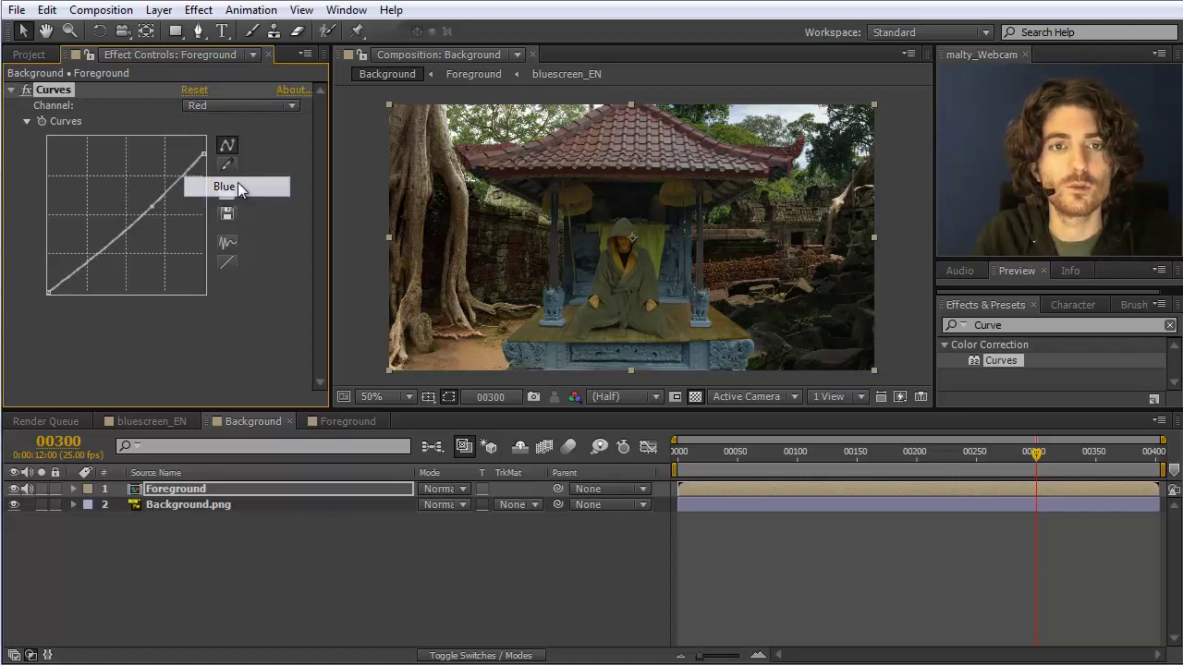
{"action": "mouse_move", "coordinate": [121, 222]}
{"action": "left_mouse_down"}
{"action": "mouse_move", "coordinate": [137, 231]}
{"action": "mouse_move", "coordinate": [119, 209]}
{"action": "mouse_move", "coordinate": [137, 231]}
{"action": "mouse_move", "coordinate": [134, 221]}
{"action": "left_mouse_up"}
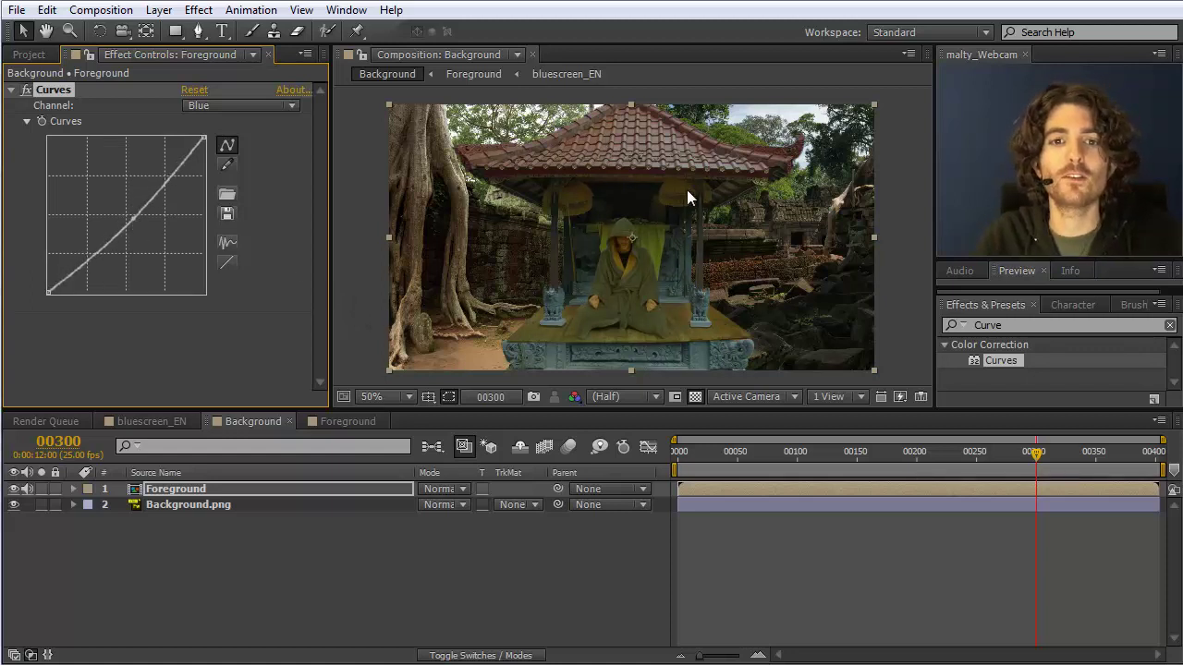
{"action": "left_click", "coordinate": [1025, 326]}
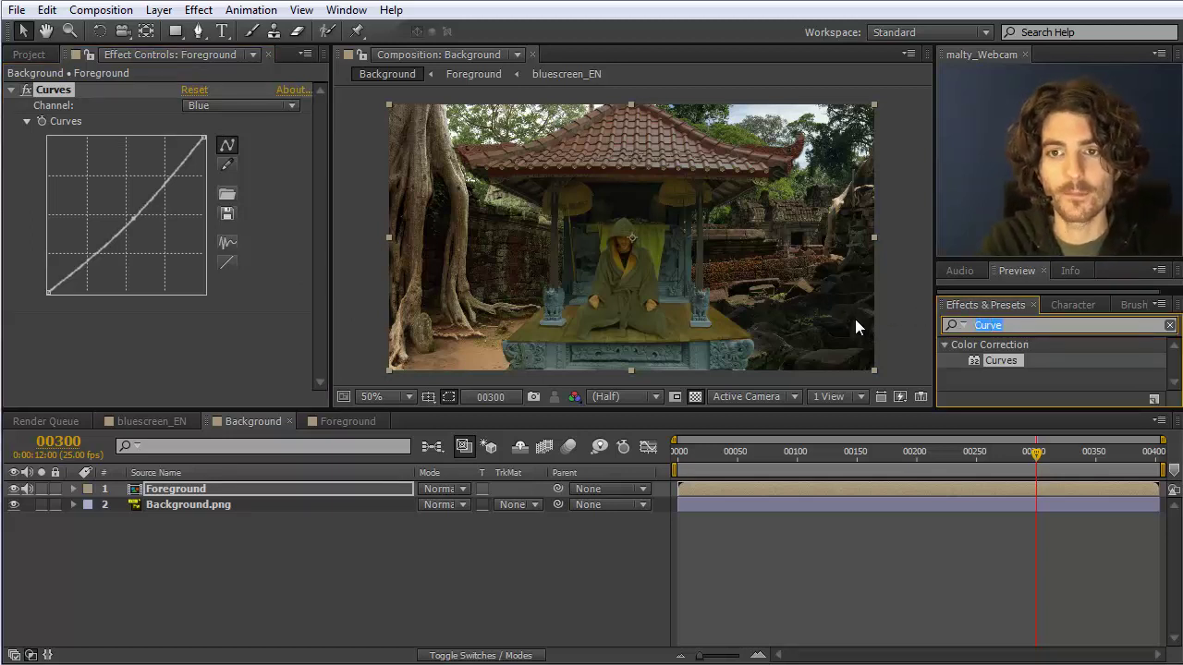
Apply Hue/Saturation to the Foreground layer and lower Master Saturation to -8.
{"action": "type", "text": "Satu"}
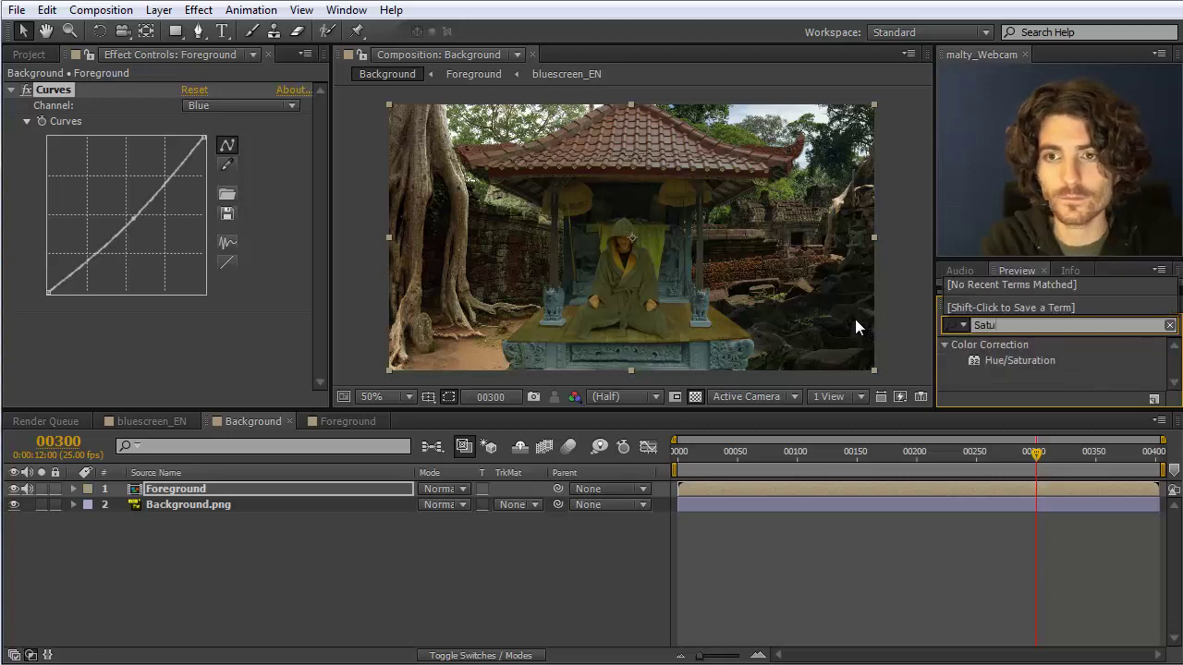
{"action": "left_click", "coordinate": [1007, 358]}
{"action": "left_click_drag", "start_coordinate": [1006, 358], "coordinate": [196, 489]}
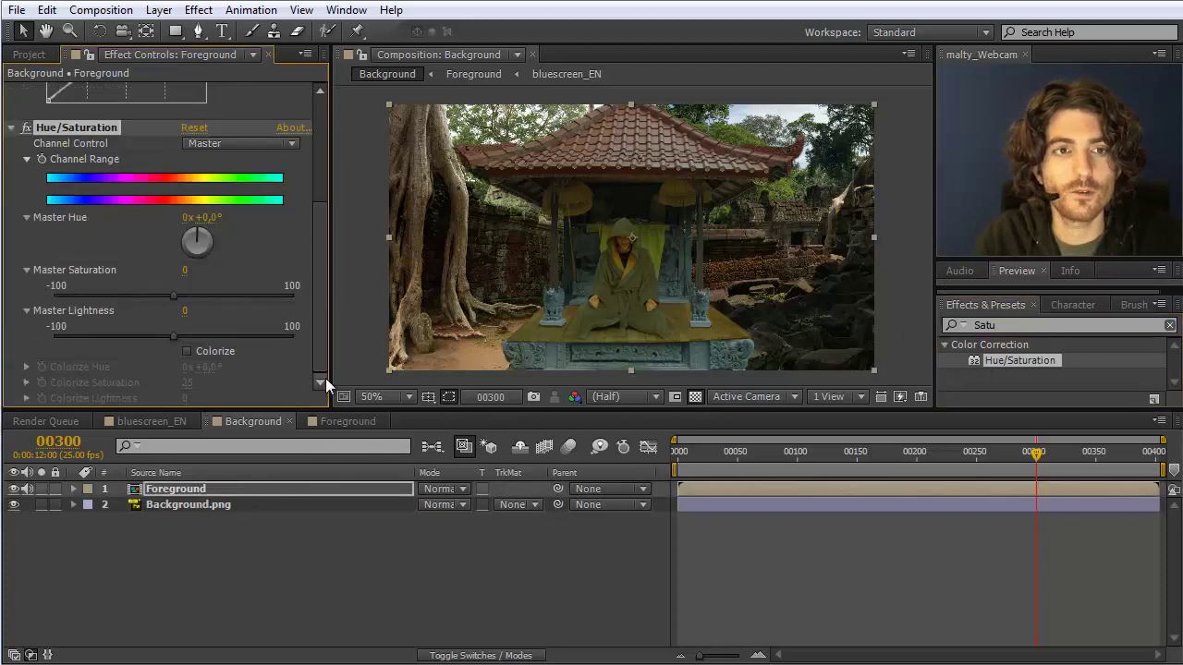
{"action": "left_click_drag", "start_coordinate": [171, 297], "coordinate": [143, 305]}
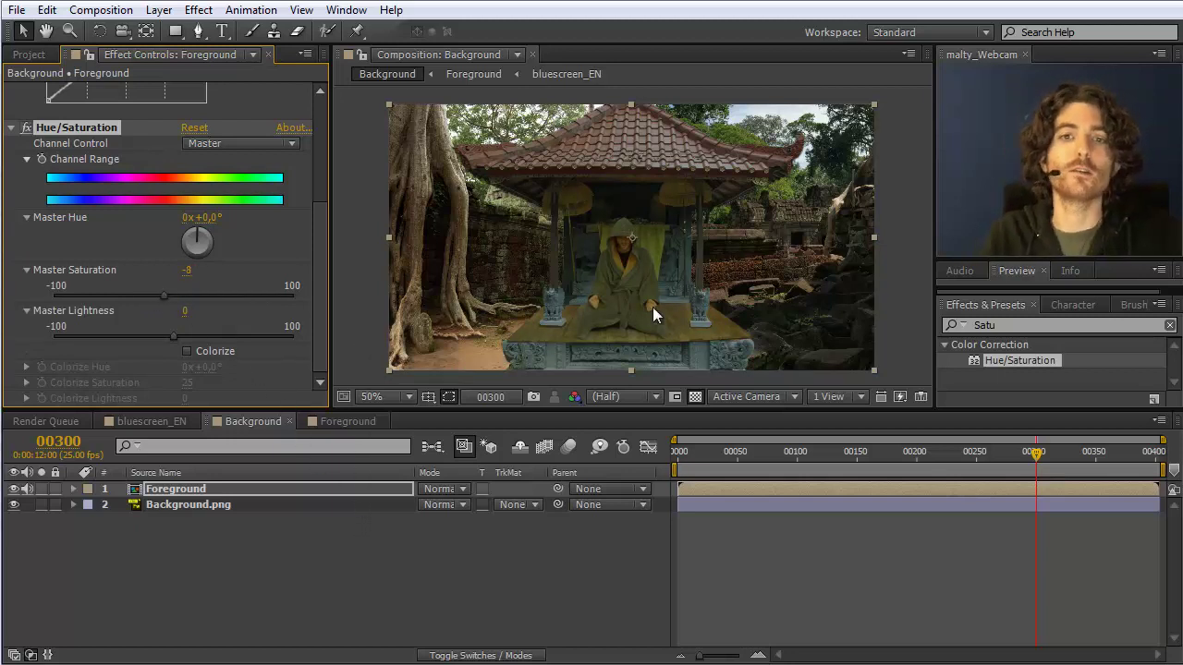
{"action": "key", "text": "comma"}
{"action": "key", "text": "period"}
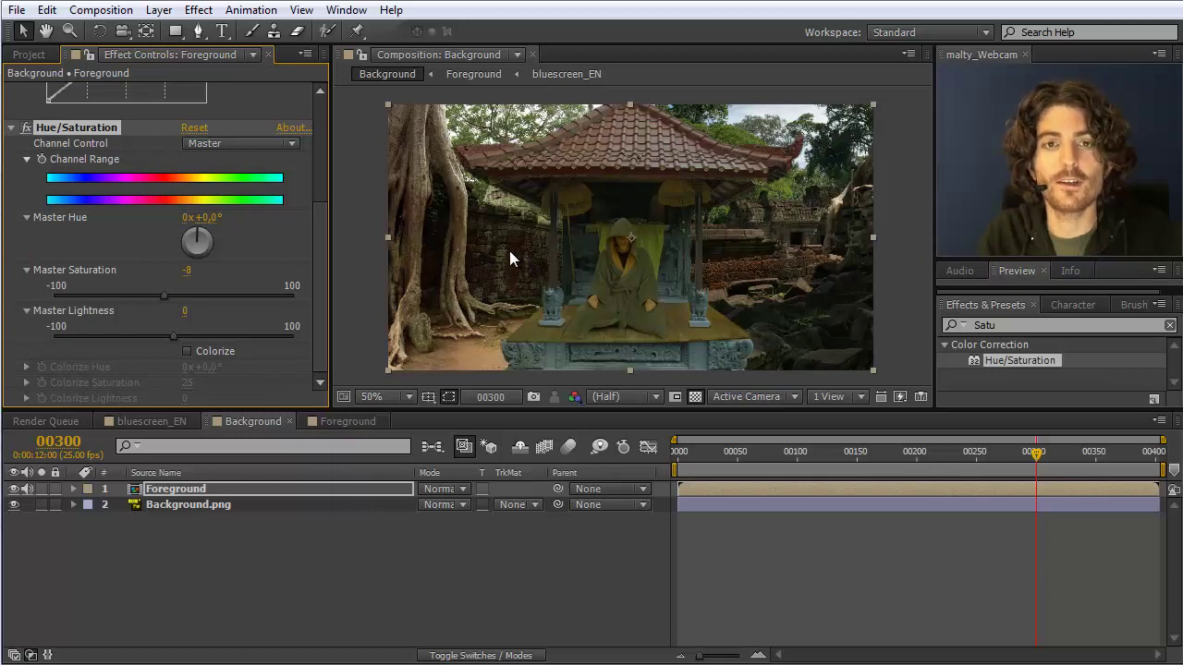
{"action": "left_click", "coordinate": [915, 261]}
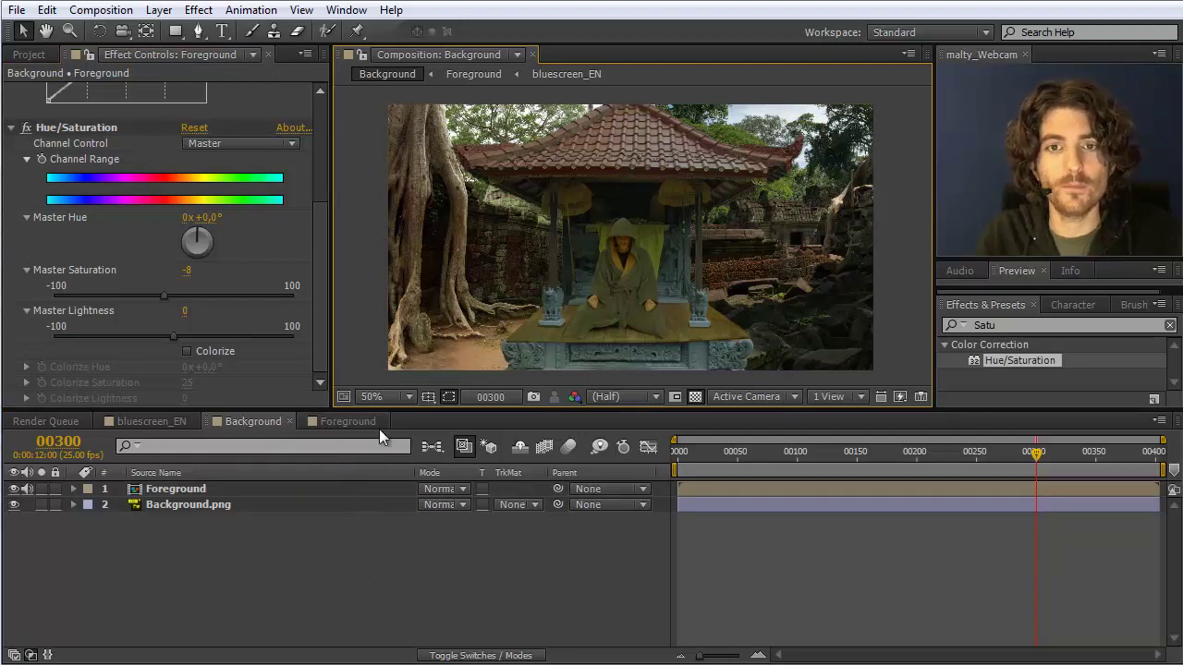
Inside the Foreground comp, add Curves to bluescreen_EN and bend it to darken the man.
{"action": "left_click", "coordinate": [352, 422]}
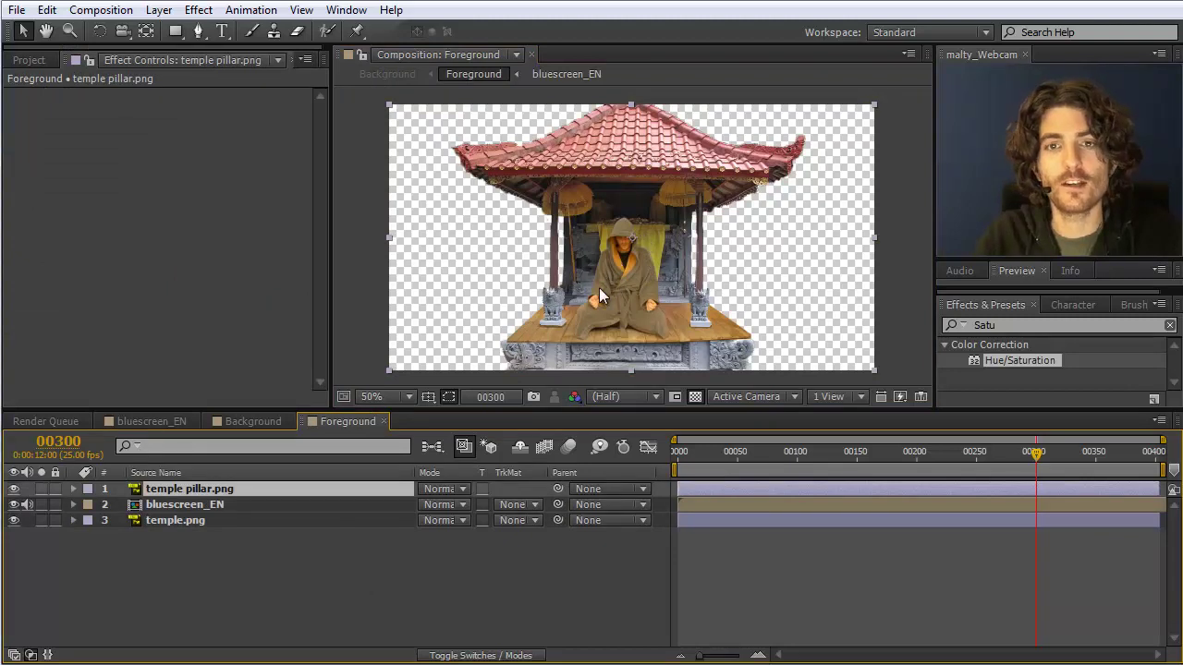
{"action": "left_click", "coordinate": [168, 504]}
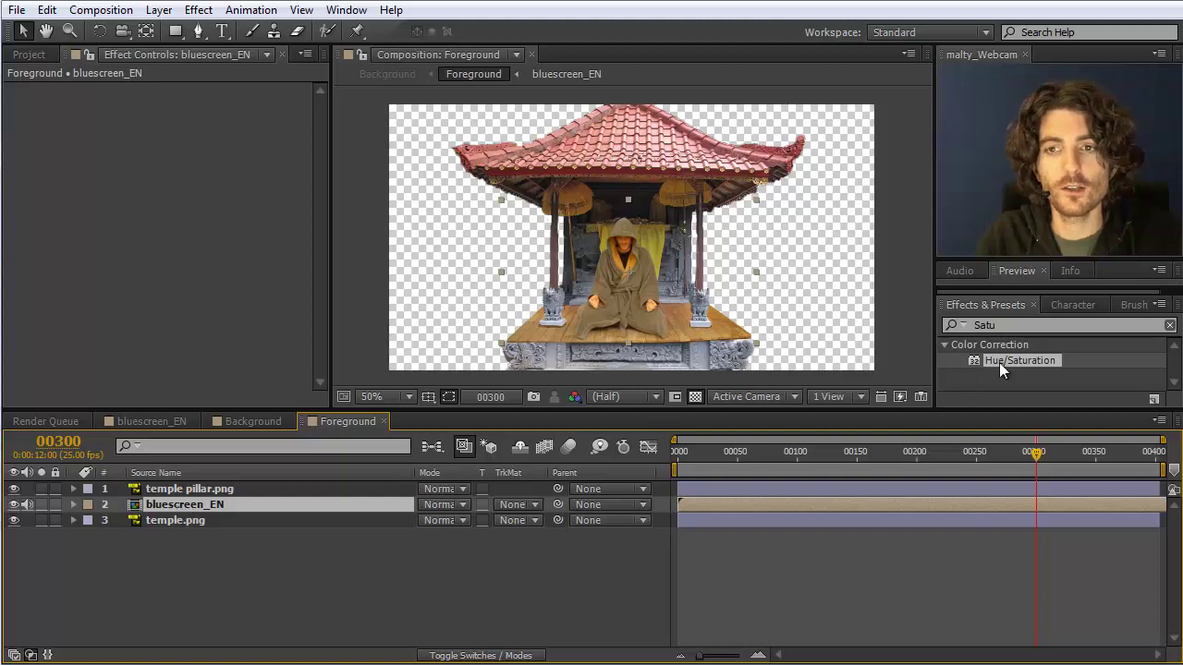
{"action": "left_click", "coordinate": [1004, 326]}
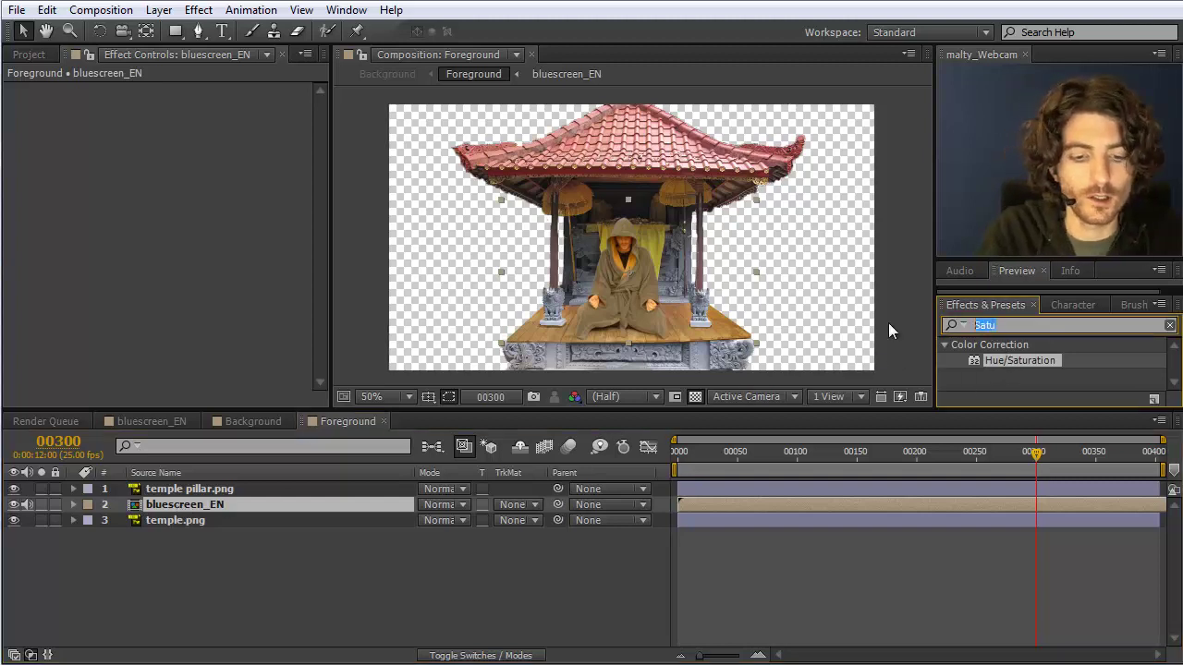
{"action": "type", "text": "cur"}
{"action": "left_click_drag", "start_coordinate": [988, 361], "coordinate": [180, 504]}
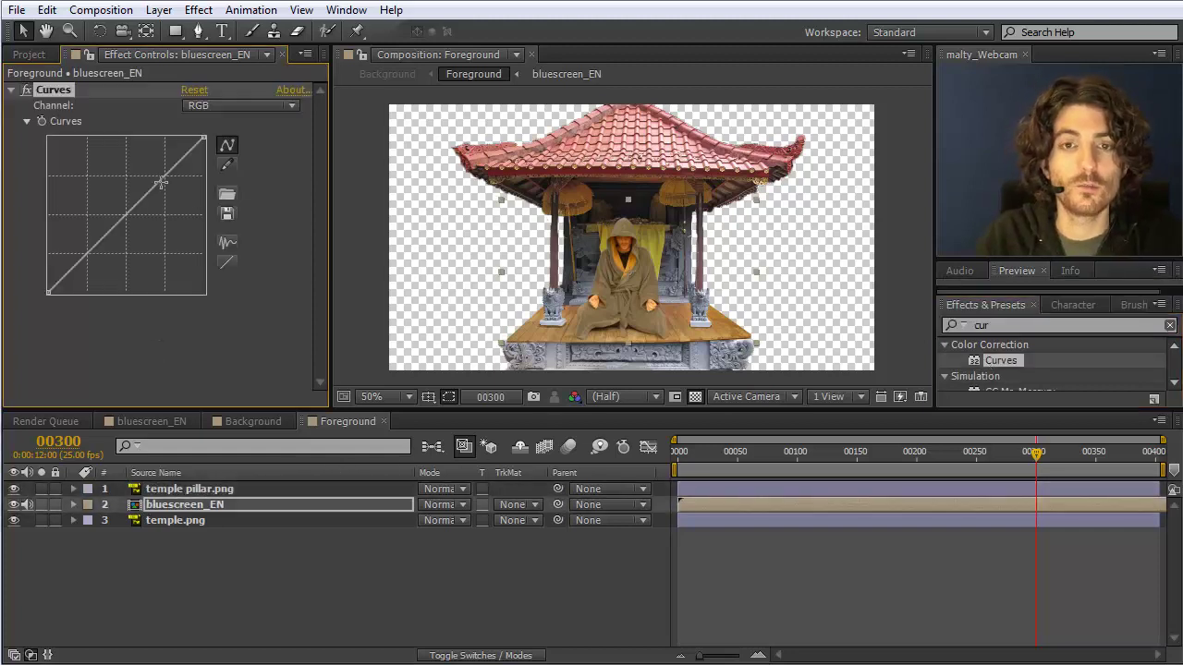
{"action": "left_click_drag", "start_coordinate": [124, 204], "coordinate": [147, 216]}
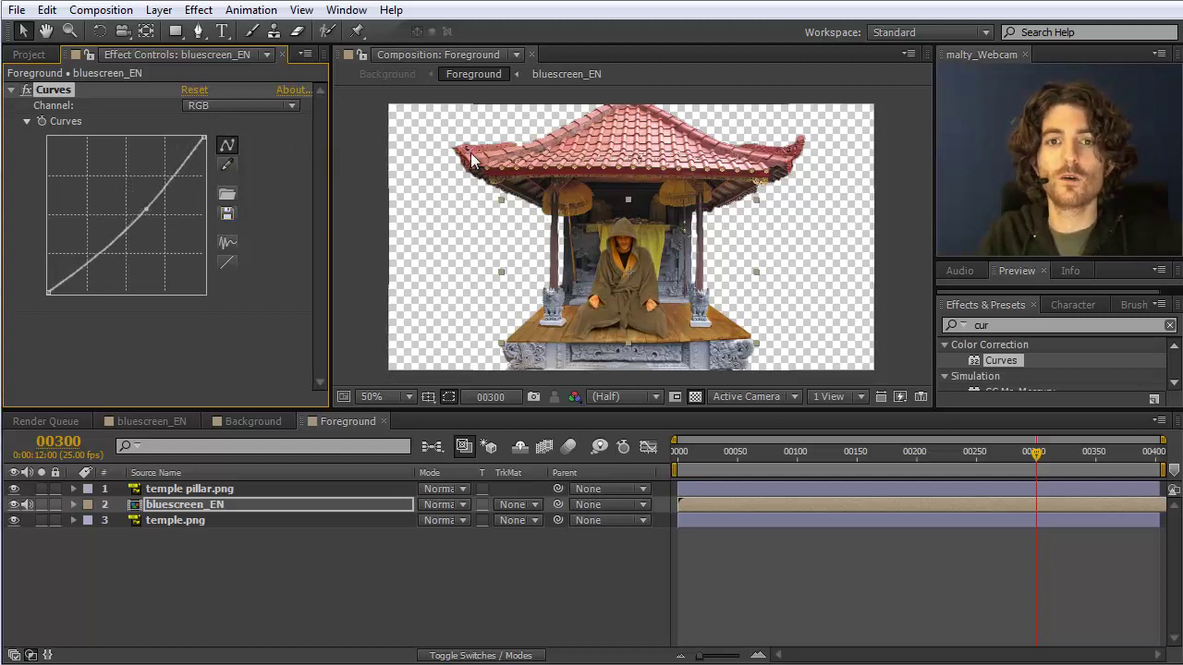
Compare the darkened man in the Background comp against the Foreground comp.
{"action": "left_click", "coordinate": [254, 421]}
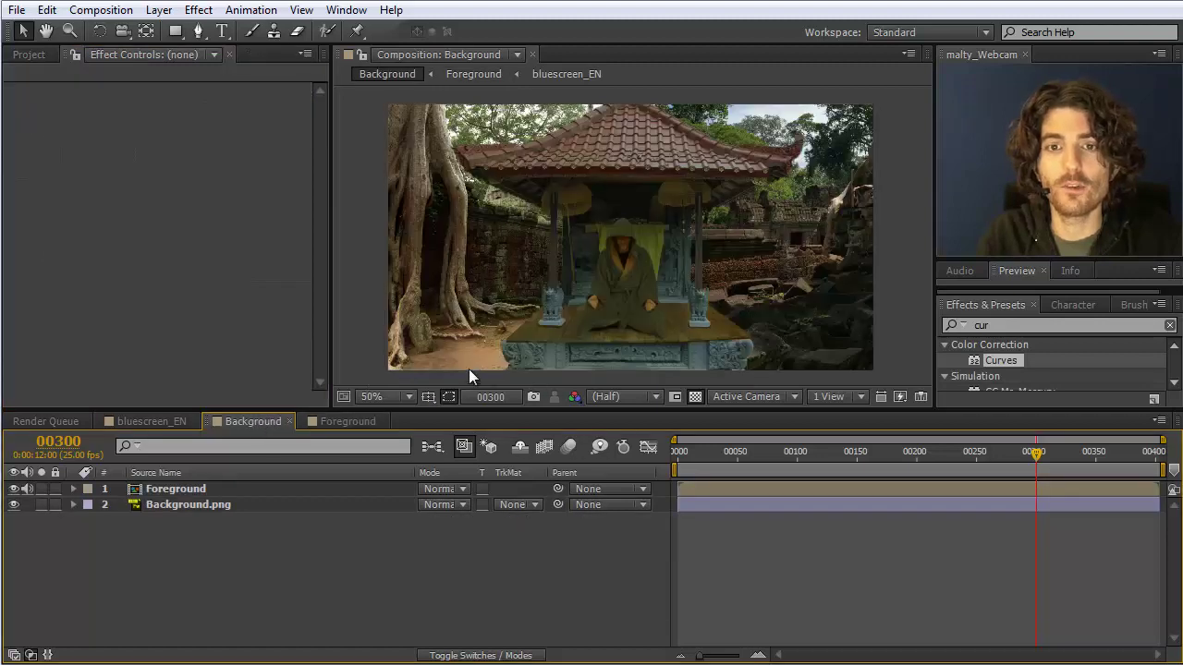
{"action": "left_click", "coordinate": [356, 422]}
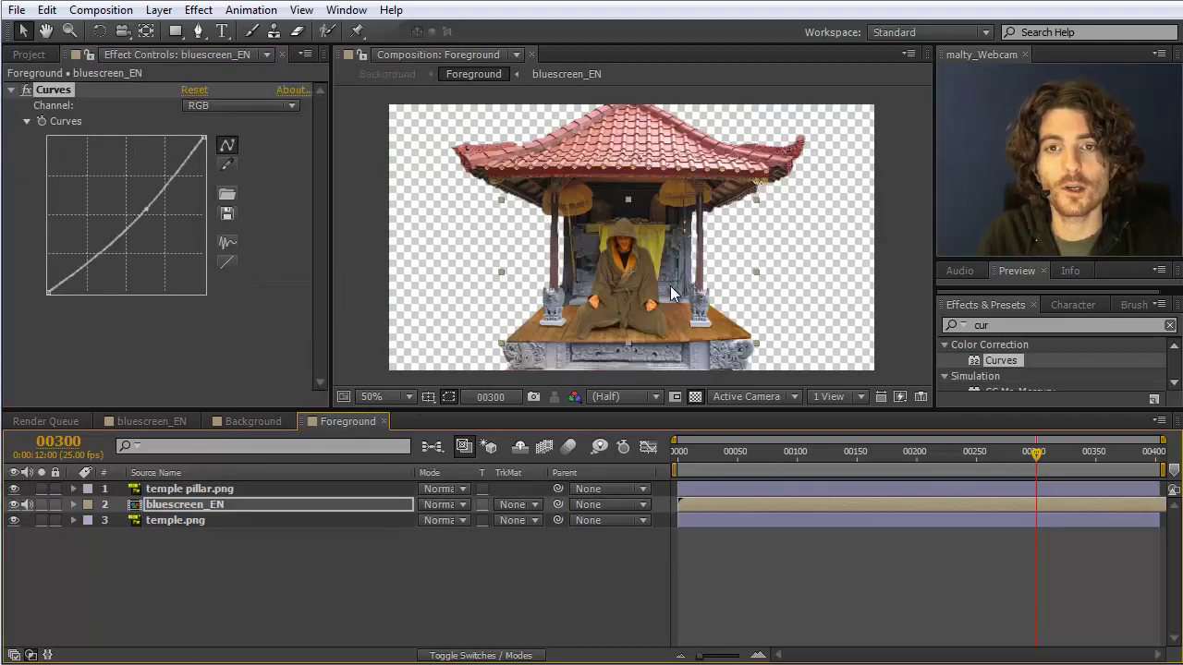
{"action": "left_click", "coordinate": [248, 422]}
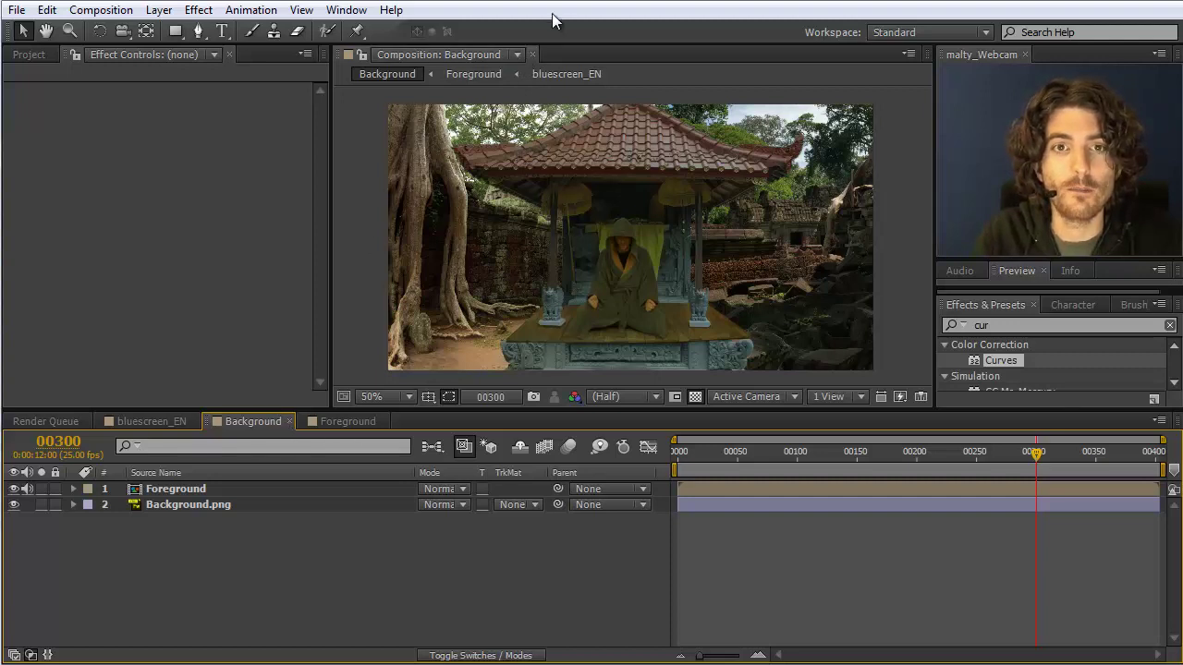
Add a second Composition viewer of the Background comp, balance the panel widths, and lock it.
{"action": "left_click", "coordinate": [517, 55]}
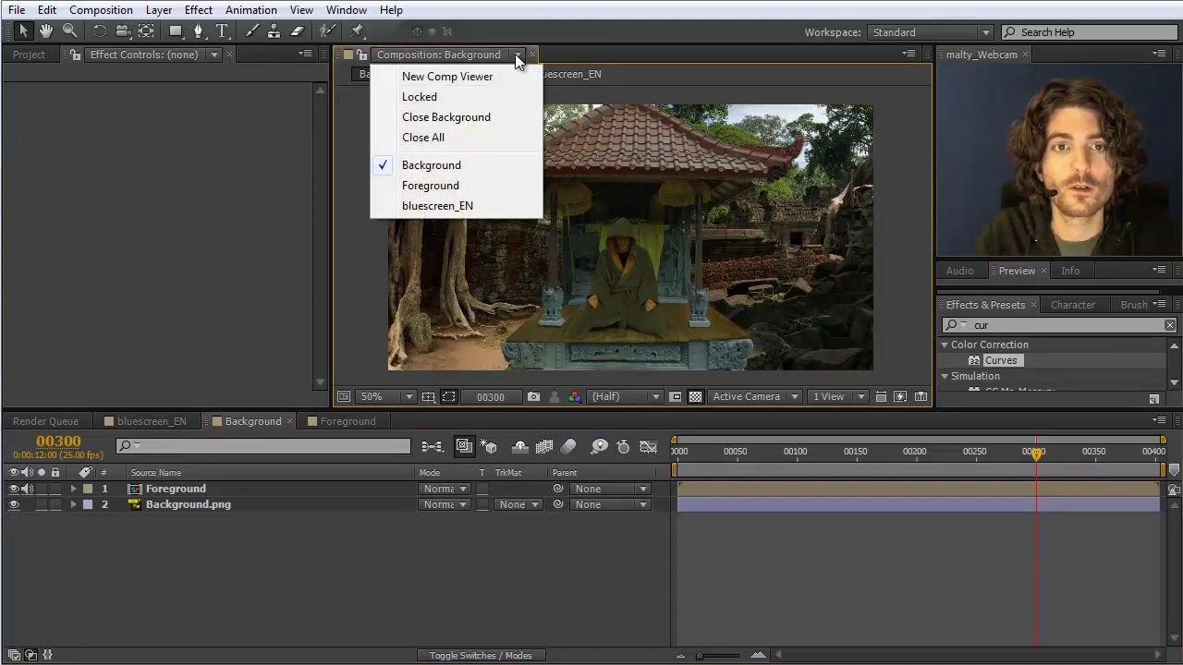
{"action": "left_click", "coordinate": [468, 79]}
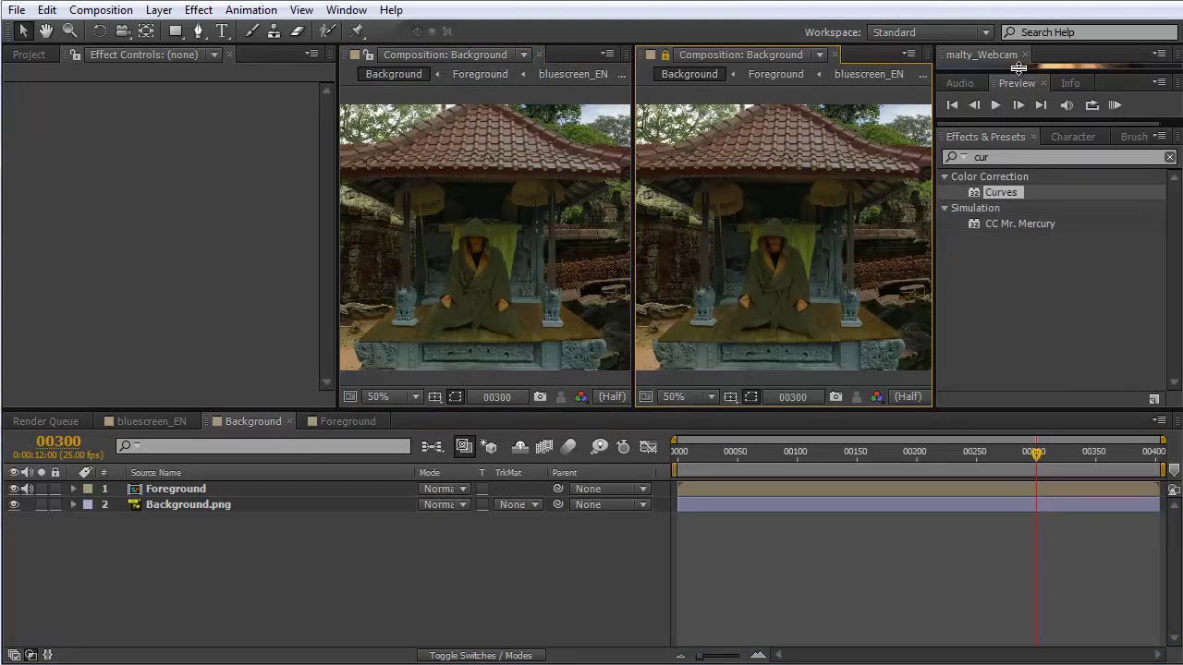
{"action": "left_click_drag", "start_coordinate": [1018, 71], "coordinate": [1020, 222]}
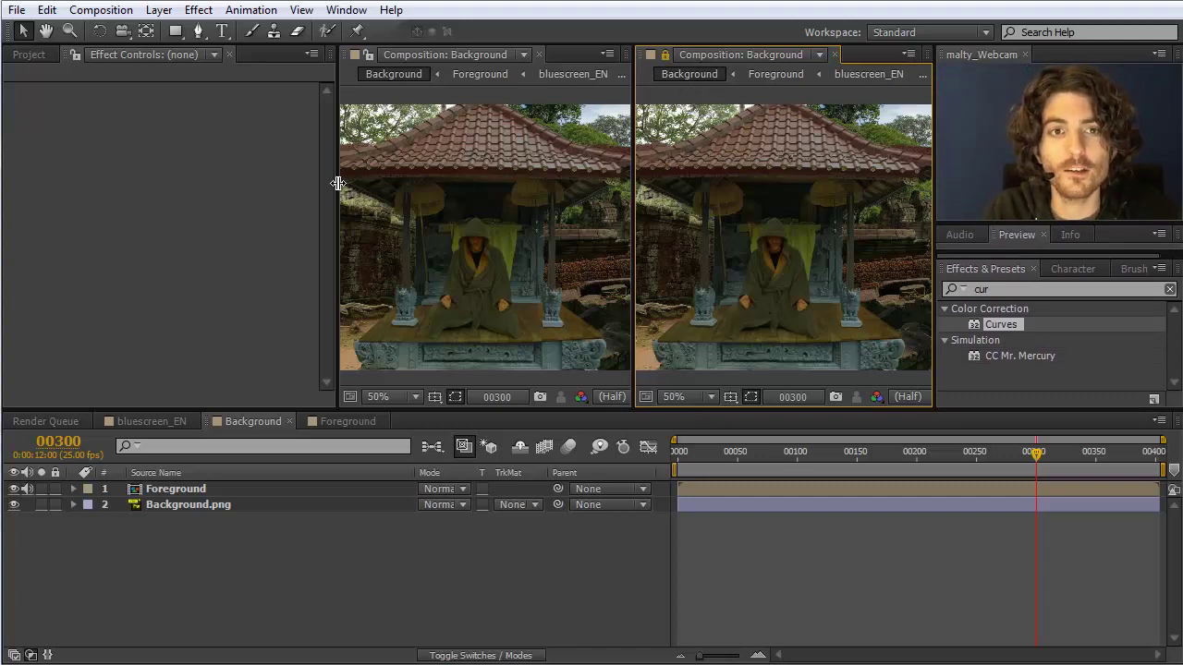
{"action": "left_click_drag", "start_coordinate": [338, 185], "coordinate": [138, 183]}
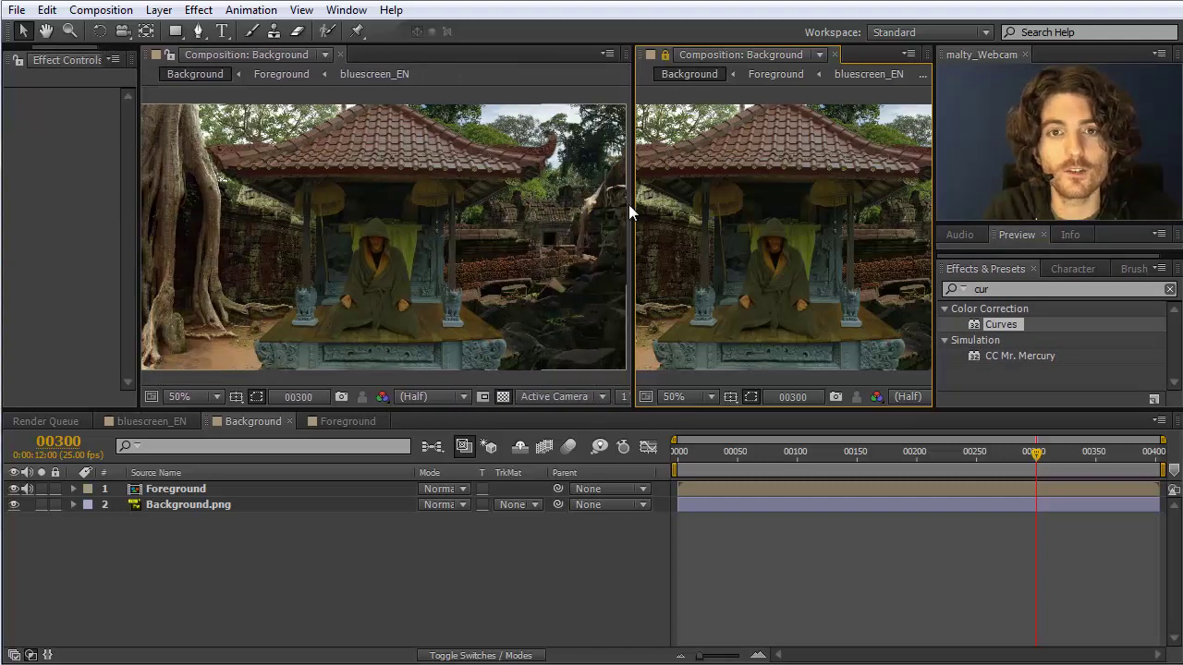
{"action": "left_click_drag", "start_coordinate": [634, 209], "coordinate": [509, 209]}
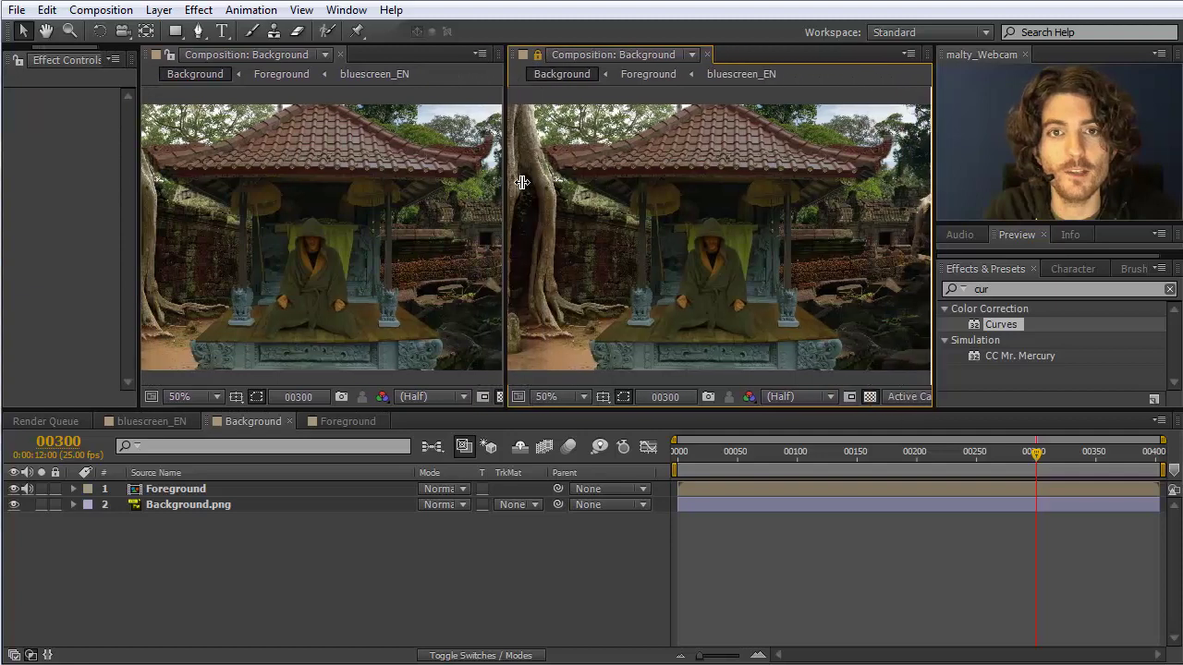
{"action": "left_click", "coordinate": [538, 55]}
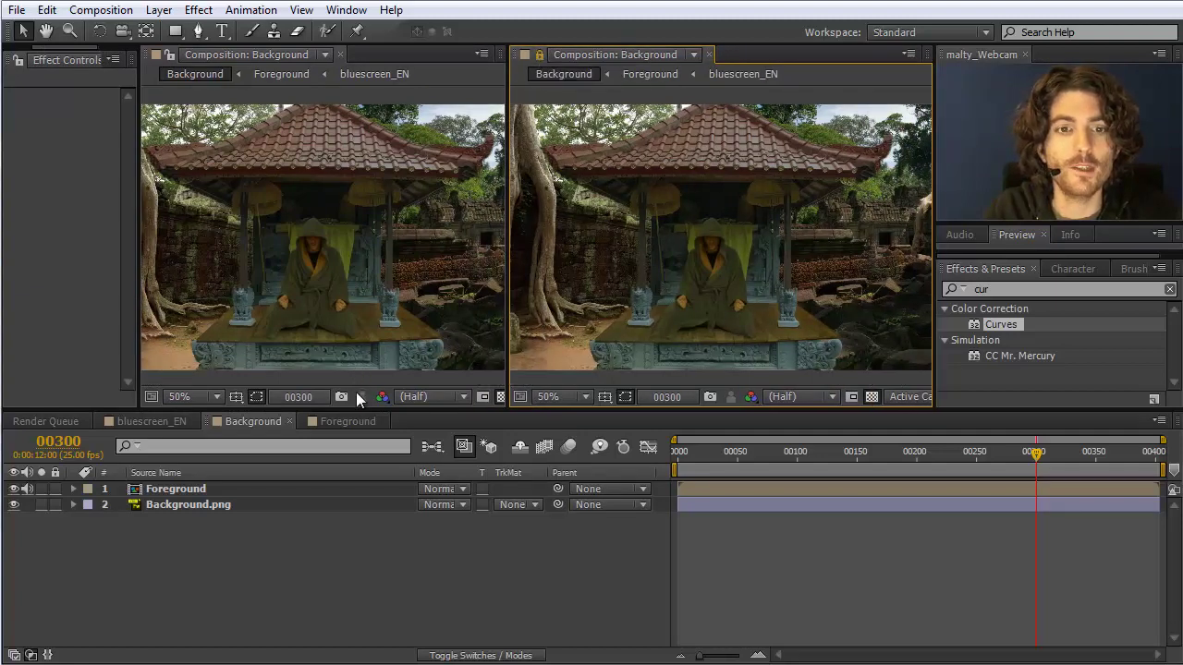
Flip the main viewer through the Background and bluescreen_EN comps, ending on Foreground.
{"action": "left_click", "coordinate": [339, 422]}
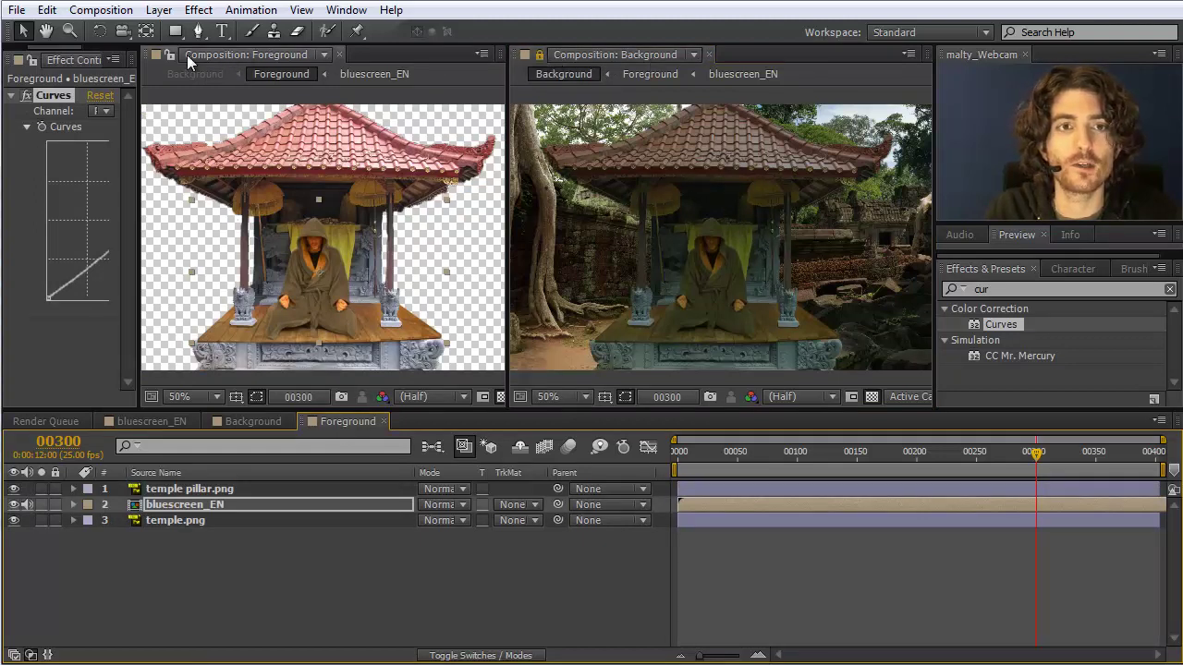
{"action": "left_click", "coordinate": [254, 422]}
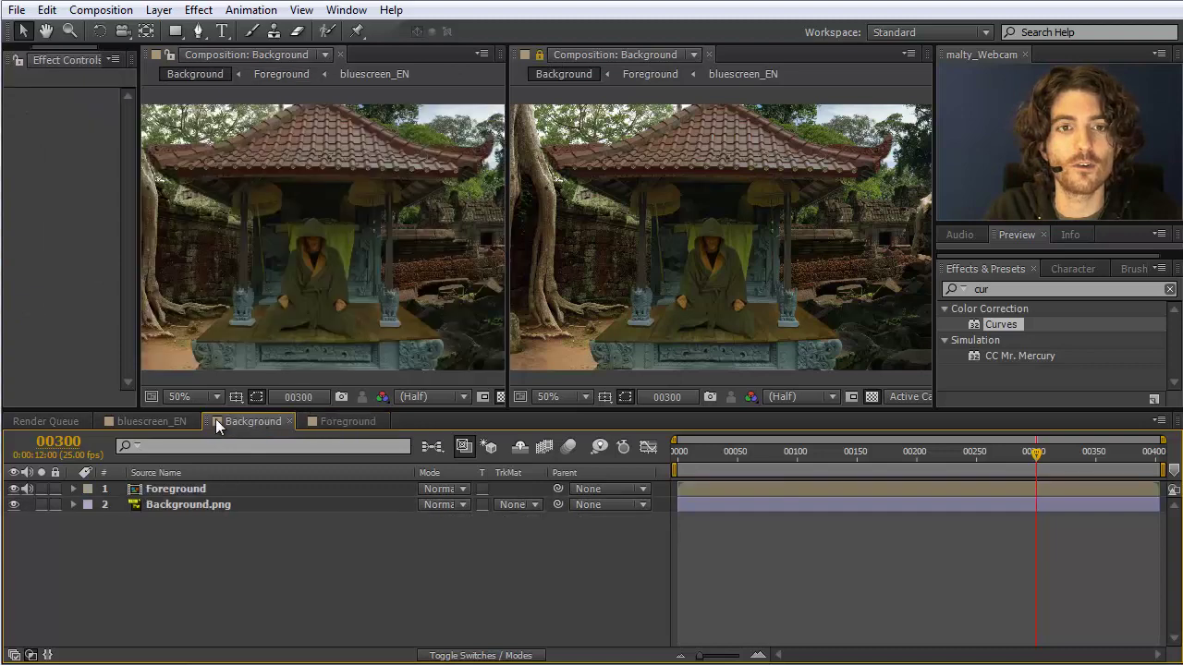
{"action": "left_click", "coordinate": [165, 422]}
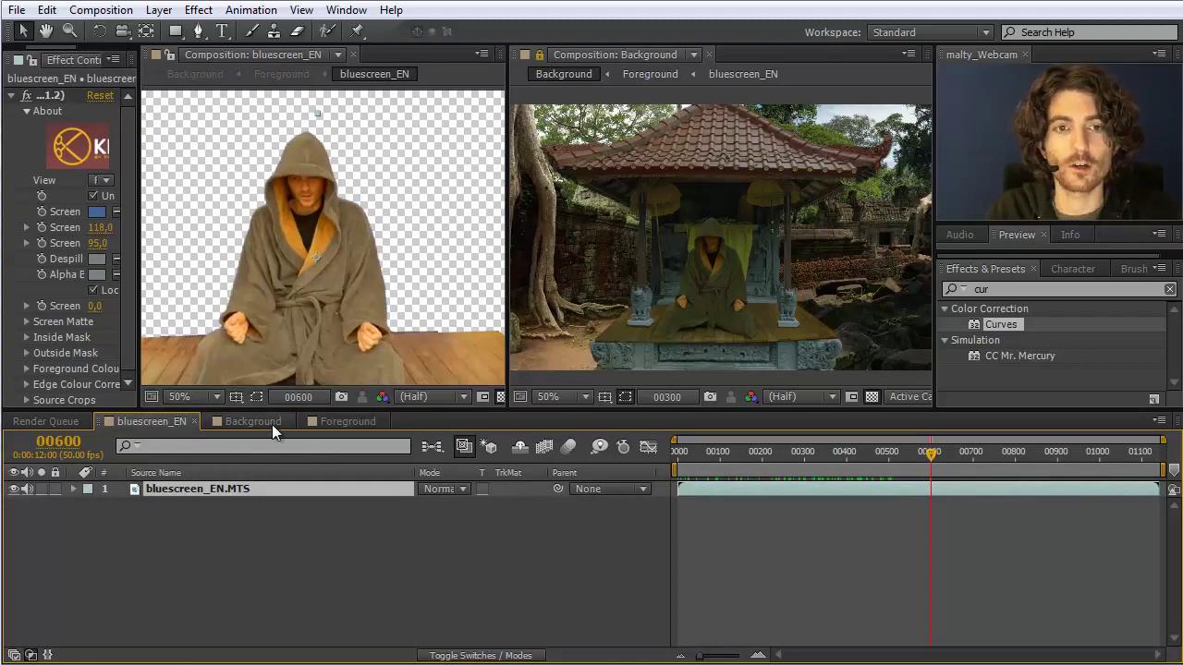
{"action": "left_click", "coordinate": [339, 421]}
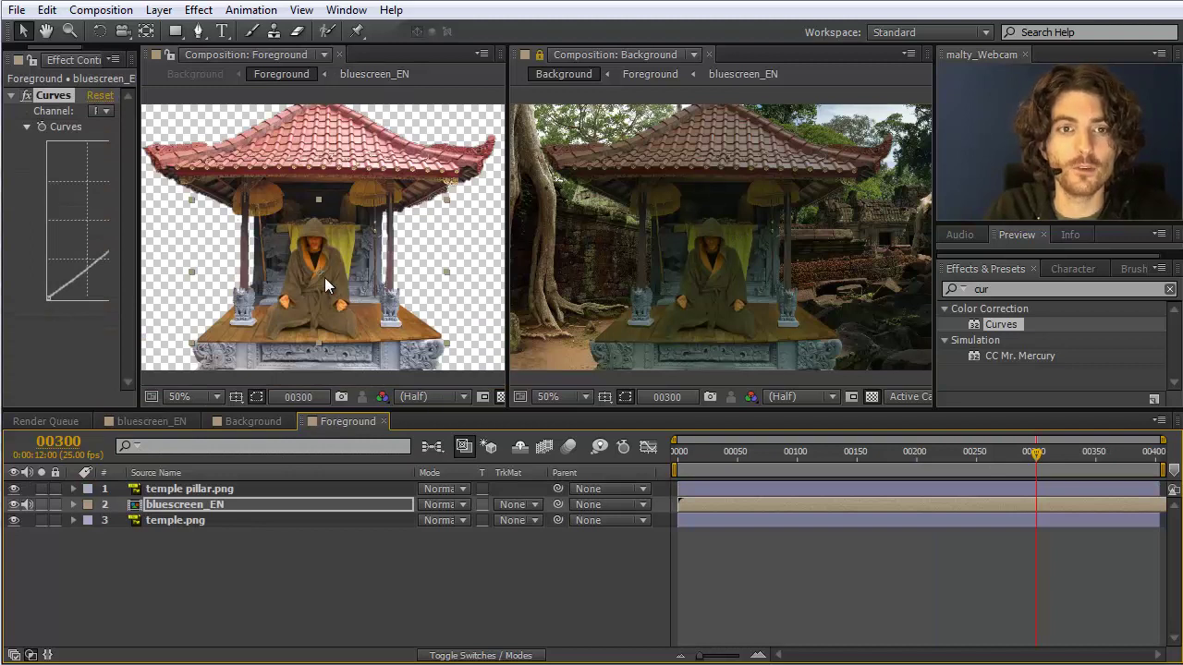
Select bluescreen_EN, enlarge its Curves graph, and pull the RGB curve point down through the midtones.
{"action": "left_click", "coordinate": [240, 54]}
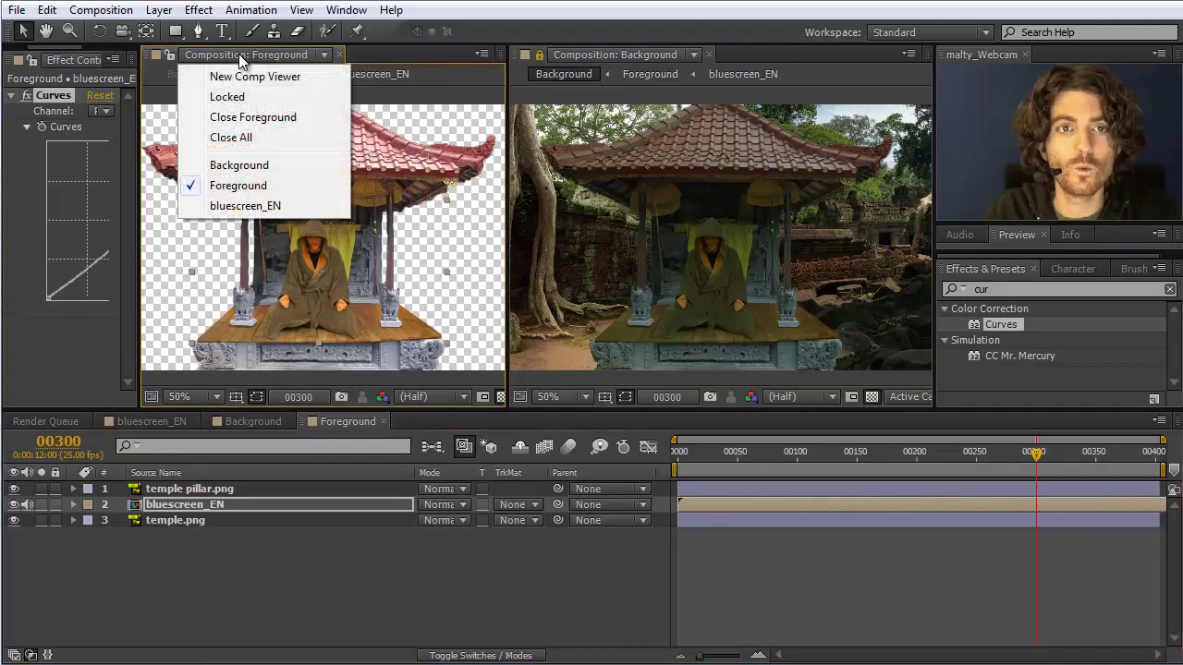
{"action": "left_click", "coordinate": [478, 72]}
{"action": "left_click", "coordinate": [193, 507]}
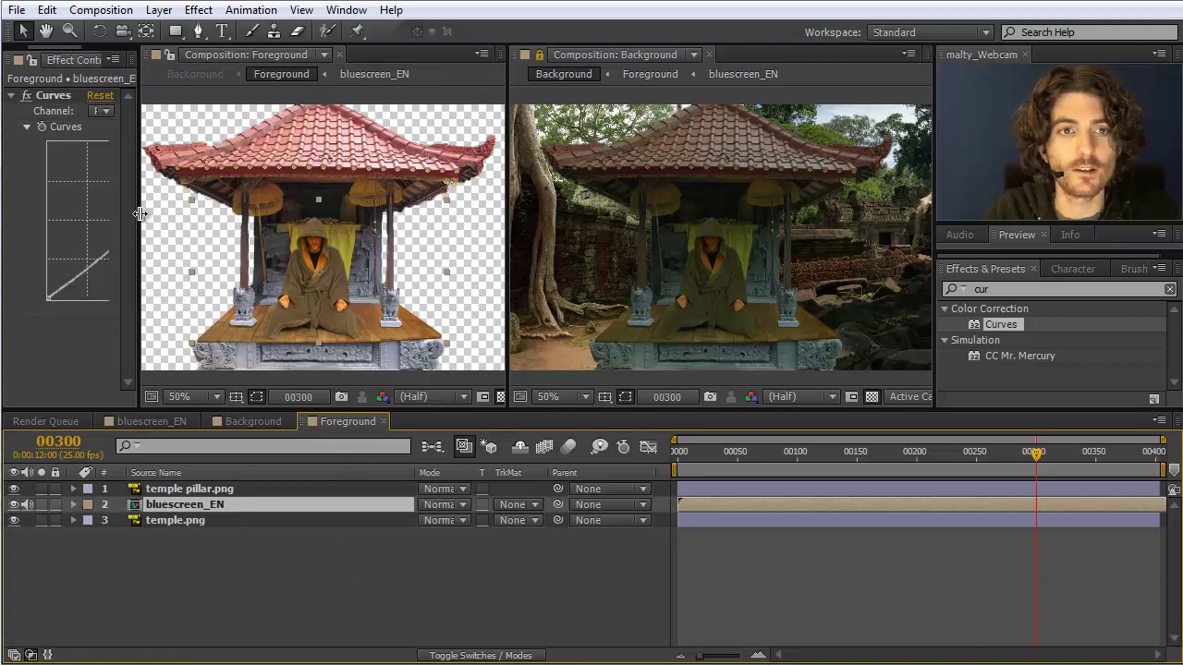
{"action": "left_click_drag", "start_coordinate": [138, 213], "coordinate": [245, 213]}
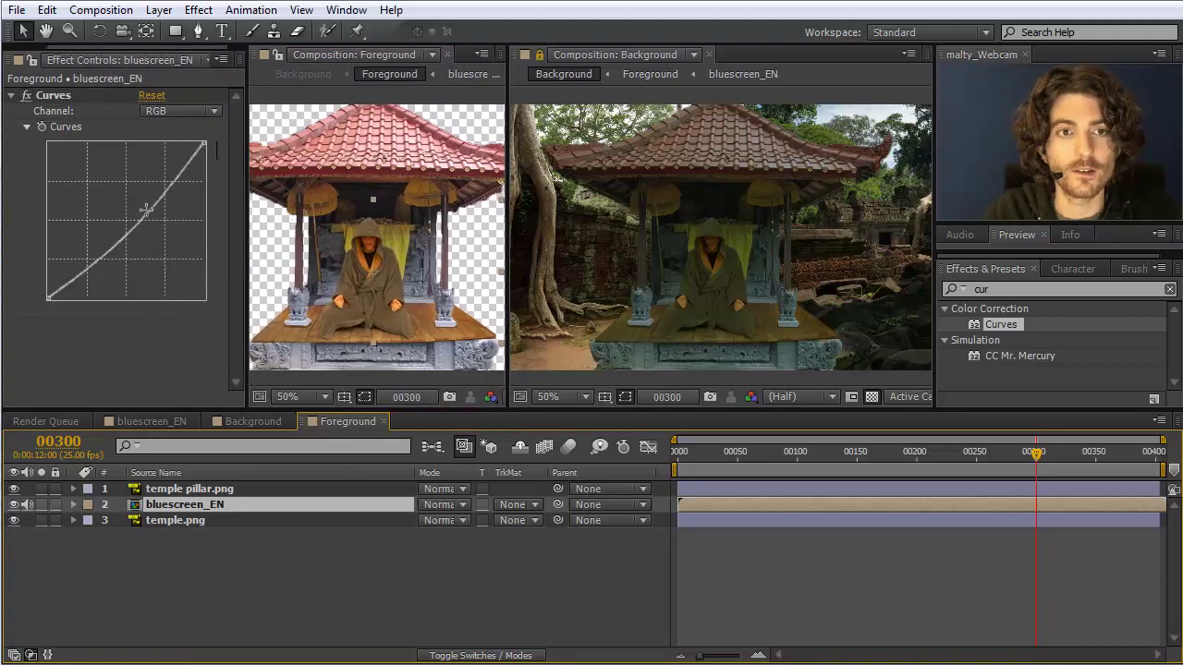
{"action": "mouse_move", "coordinate": [148, 210]}
{"action": "left_mouse_down"}
{"action": "mouse_move", "coordinate": [154, 199]}
{"action": "mouse_move", "coordinate": [153, 235]}
{"action": "mouse_move", "coordinate": [150, 193]}
{"action": "mouse_move", "coordinate": [153, 232]}
{"action": "mouse_move", "coordinate": [146, 213]}
{"action": "mouse_move", "coordinate": [146, 222]}
{"action": "left_mouse_up"}
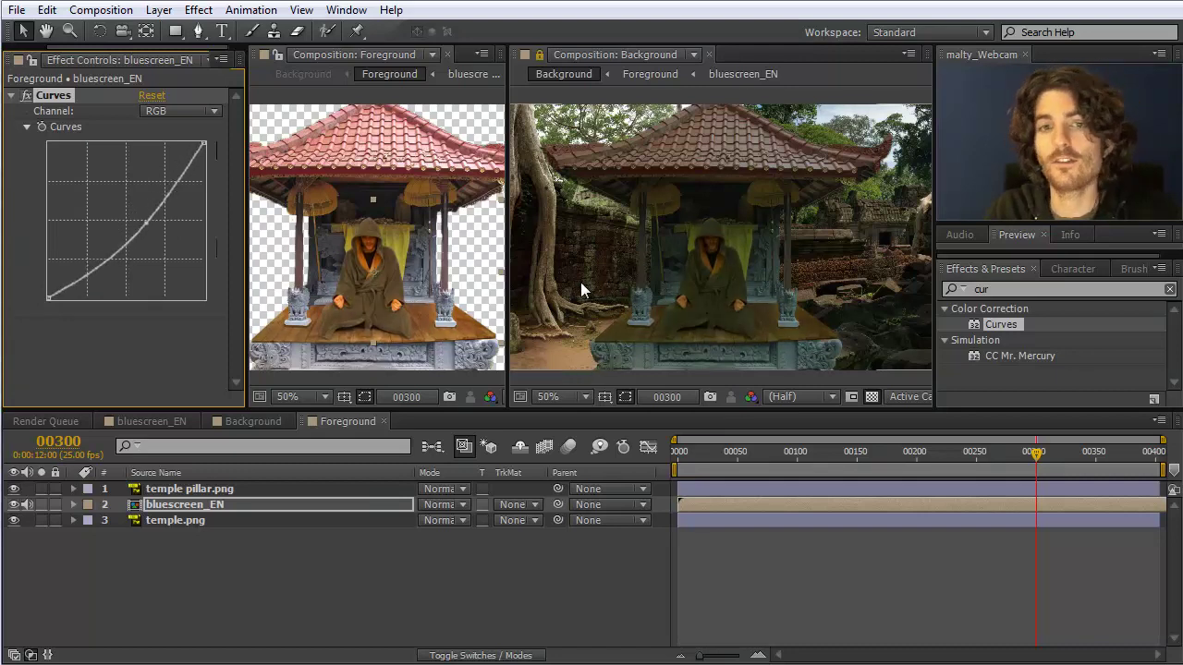